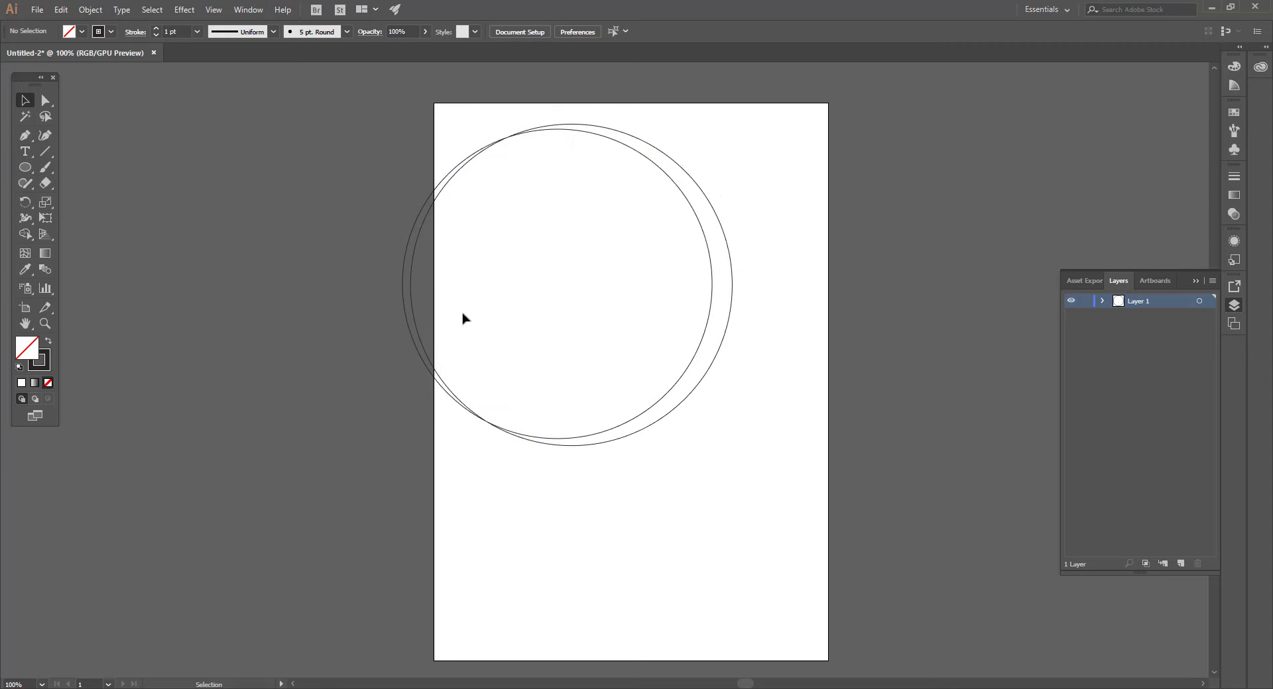
Place the image slide_335311_3372082_free over the circles and enlarge it proportionally to about 23.9 cm wide
click(37, 10)
click(133, 224)
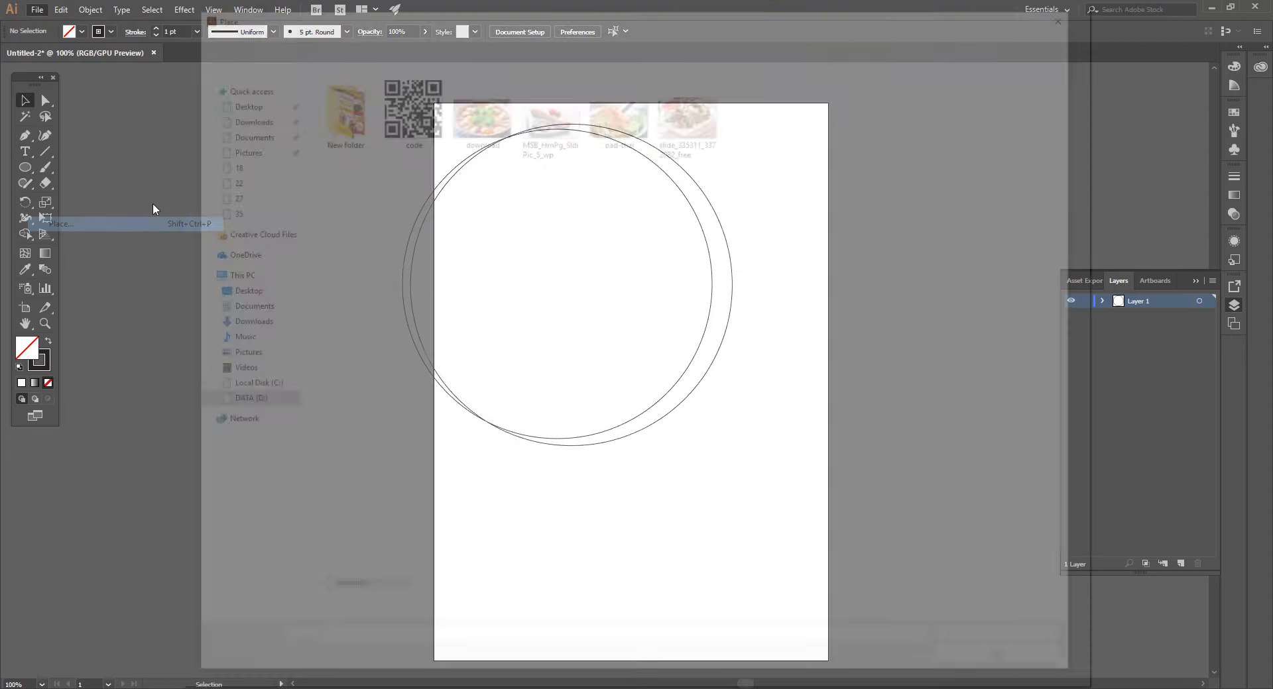
click(690, 110)
click(978, 664)
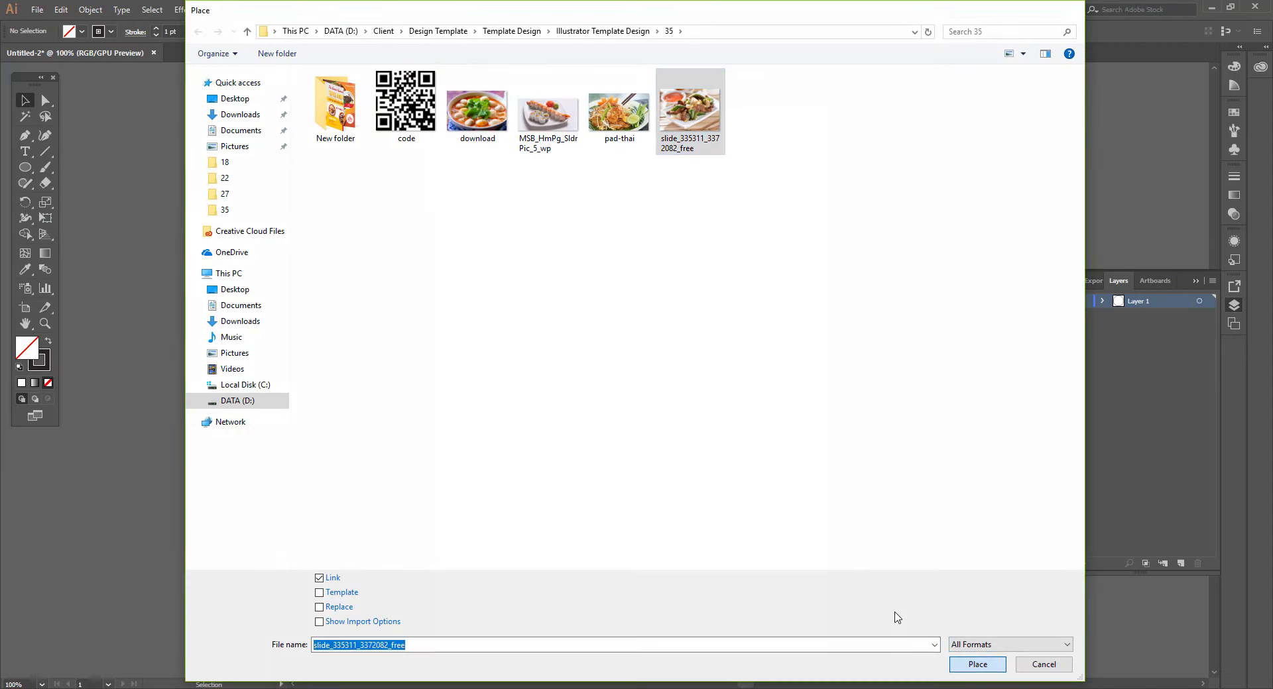
drag(554, 247, 394, 132)
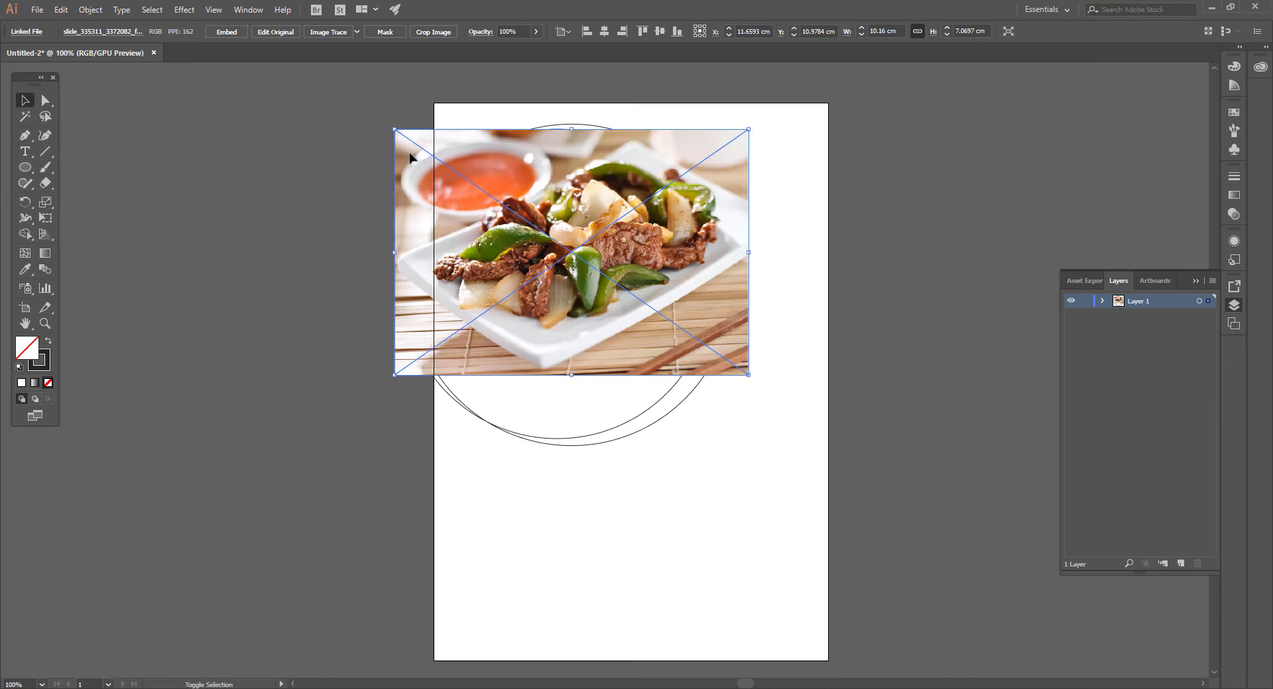
drag(742, 375, 843, 441)
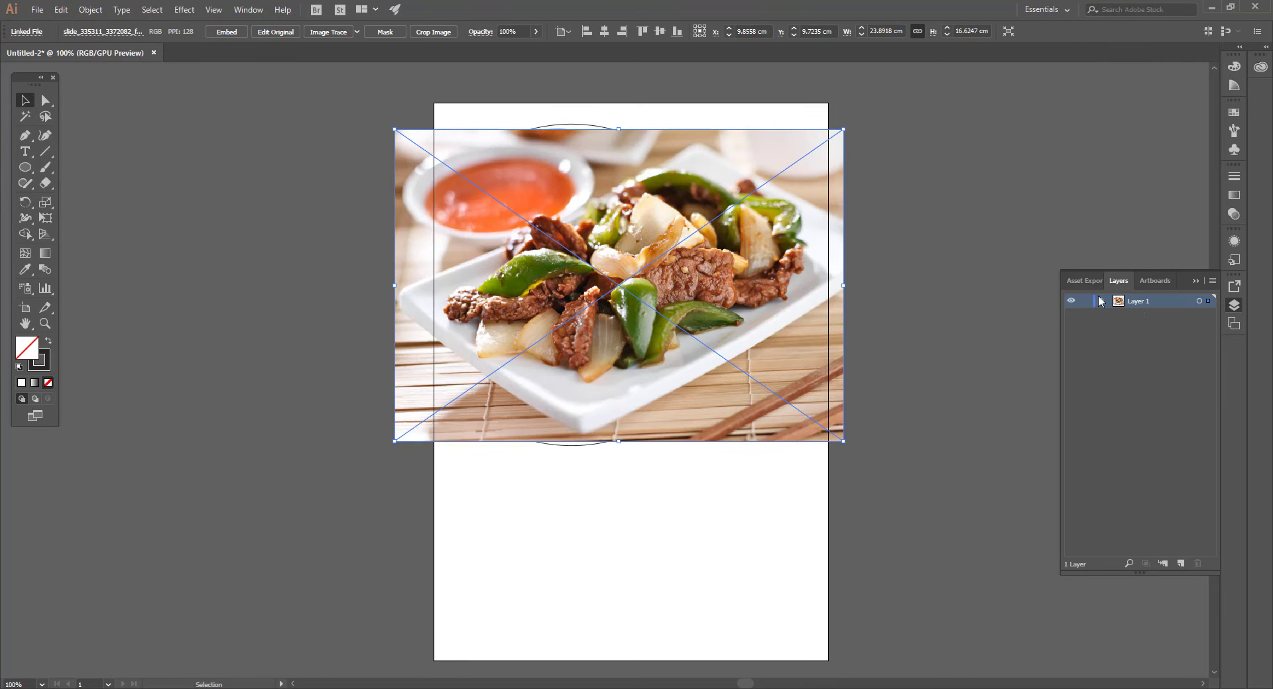
Send the food photo behind both circles and clip it with the smaller circle using a clipping mask
click(1103, 301)
key(ctrl+bracketleft)
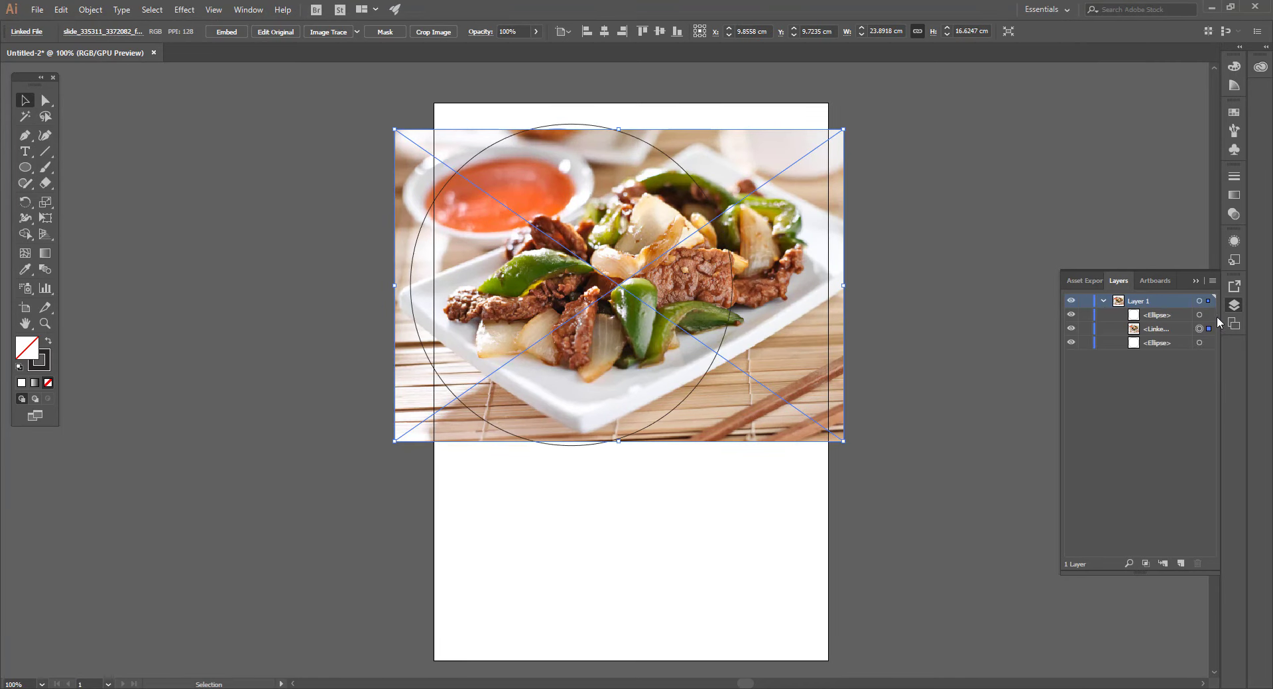
key(ctrl+bracketleft)
shift+click(711, 265)
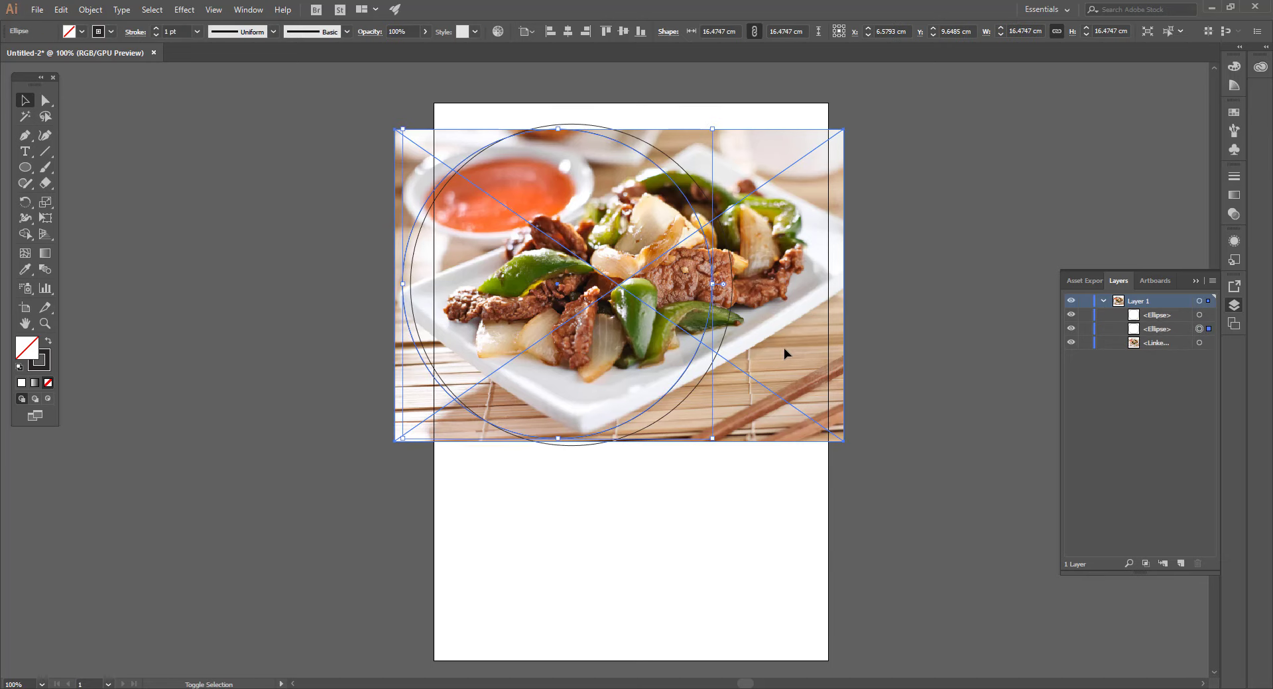
right_click(632, 298)
click(663, 393)
Shift the food photo to the left inside its circular clipping mask
double_click(623, 328)
drag(650, 306, 603, 307)
double_click(623, 521)
drag(624, 481, 608, 450)
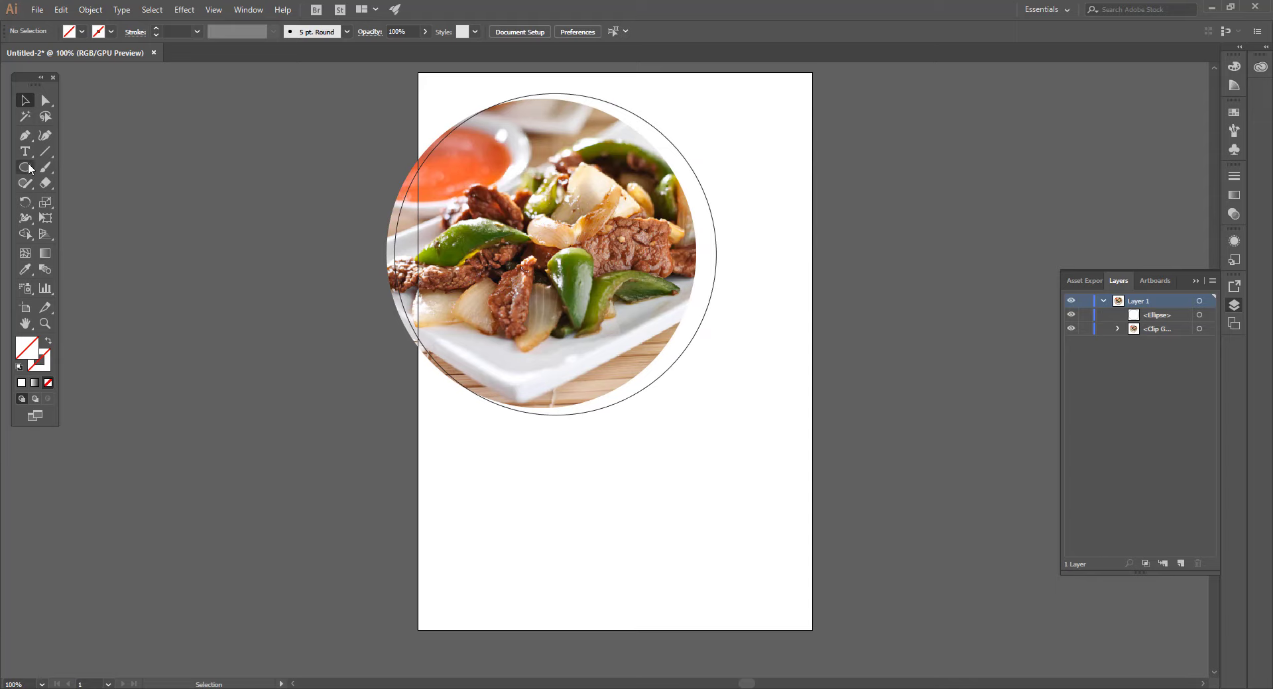
Create a 21 x 29.7 cm rectangle and align it to the artboard's horizontal centre and top edge
drag(30, 169, 73, 169)
click(308, 151)
text(2)
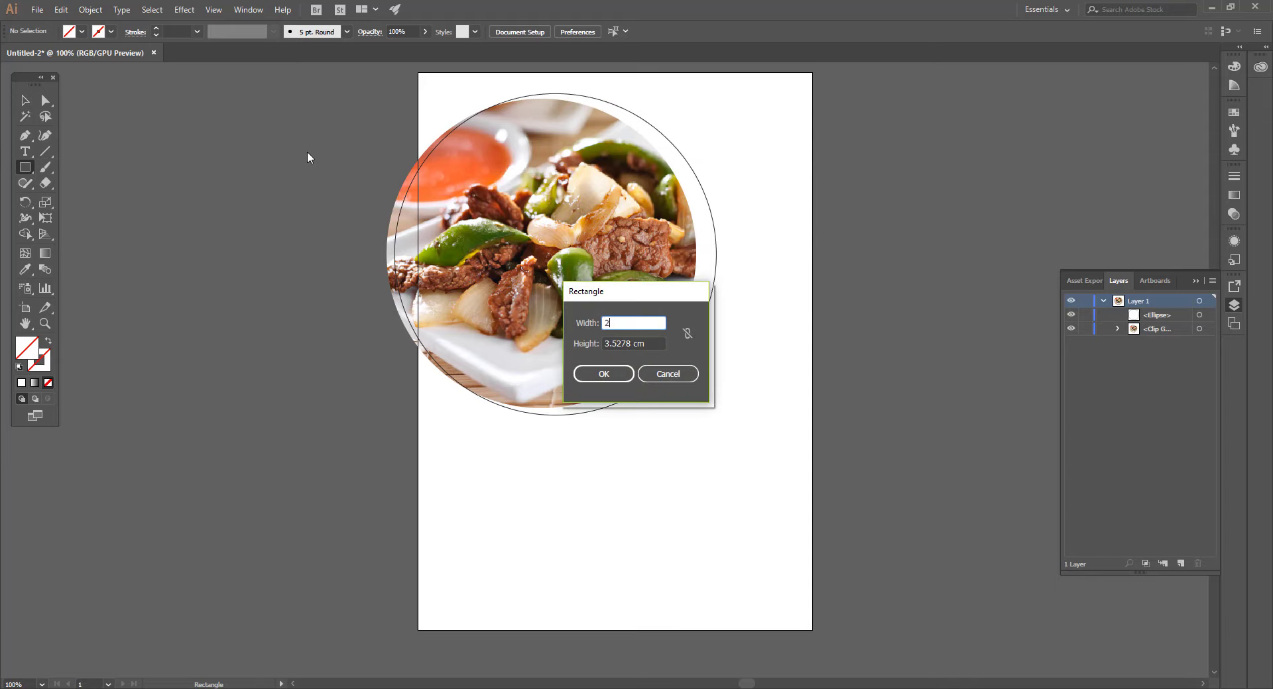
text(1)
key(Tab)
text(29.7)
key(Return)
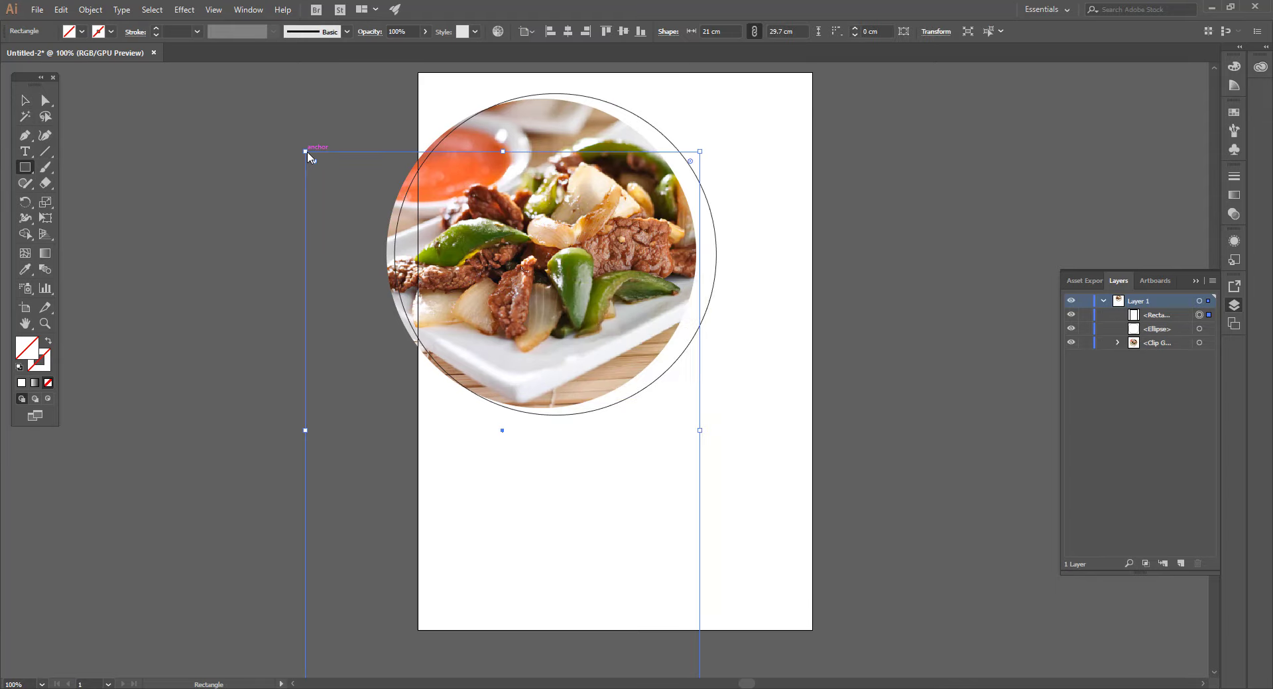
click(27, 101)
click(568, 31)
click(602, 31)
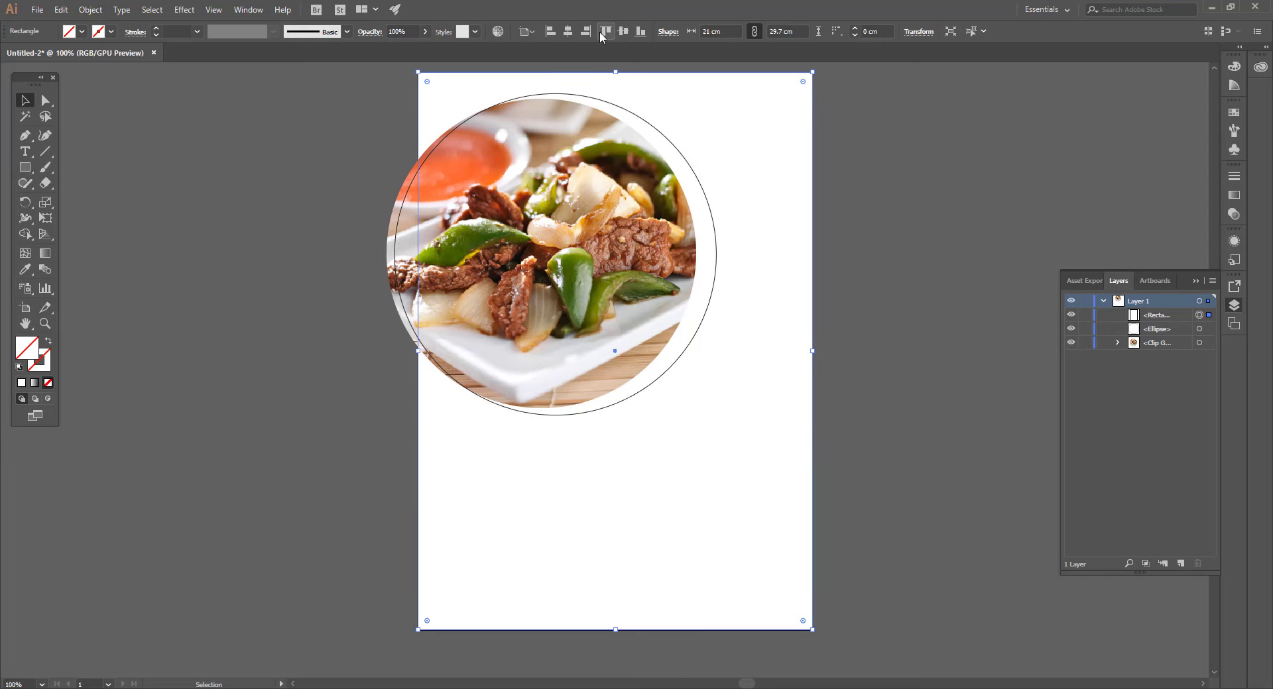
Fill the page-size rectangle with the orange gradient from the Brights gradient swatch library
click(82, 31)
click(17, 116)
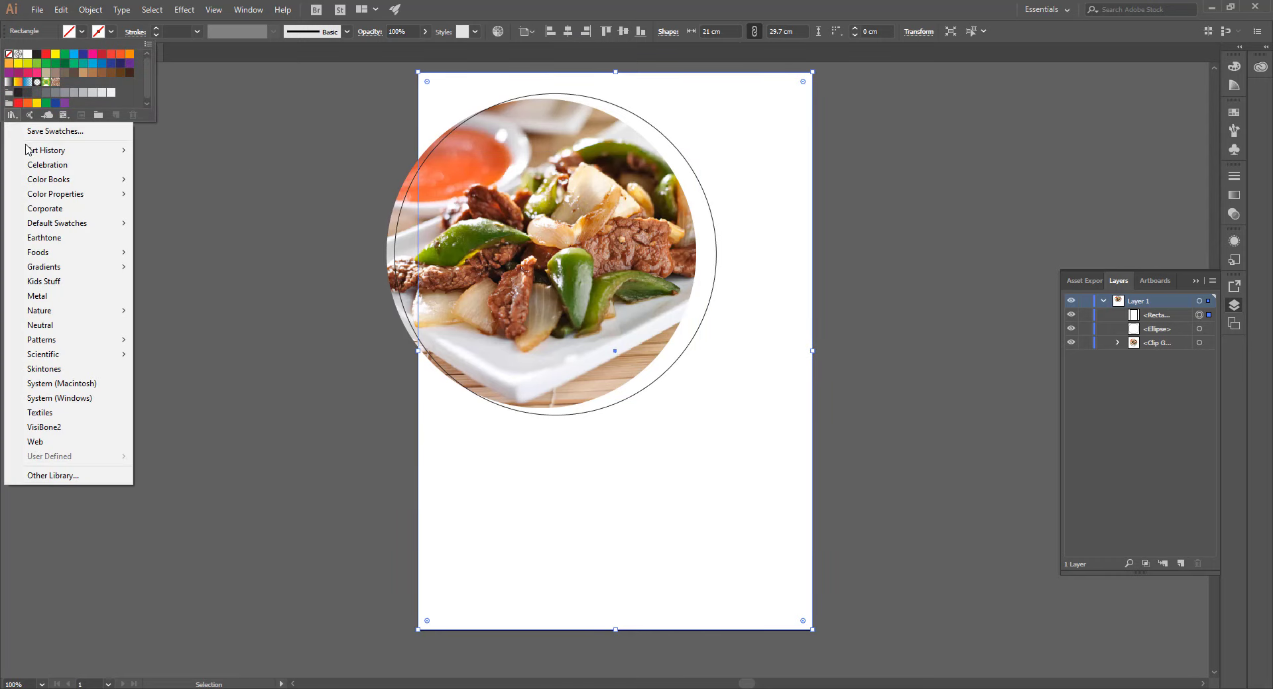
mouse_move(106, 270)
click(173, 270)
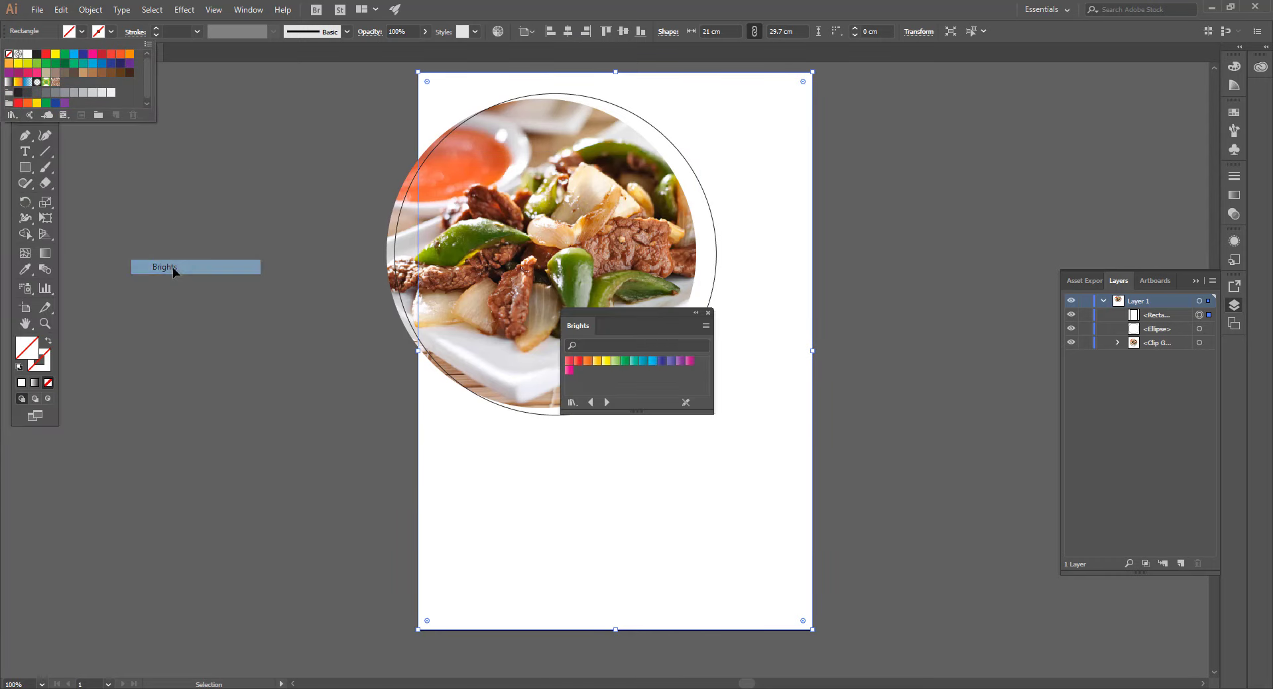
click(588, 364)
click(587, 364)
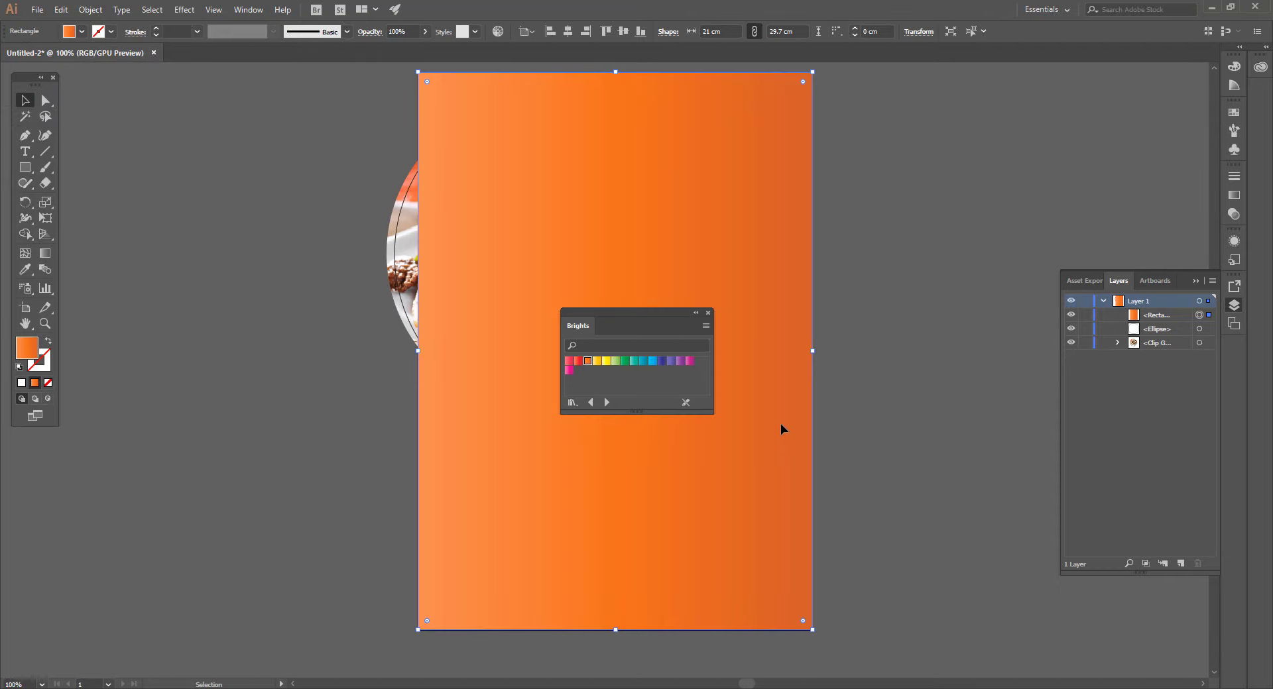
Change the rectangle's gradient to Radial, move its centre toward the page's upper right and enlarge its radius slightly
click(1234, 194)
drag(672, 312, 1196, 424)
click(1167, 191)
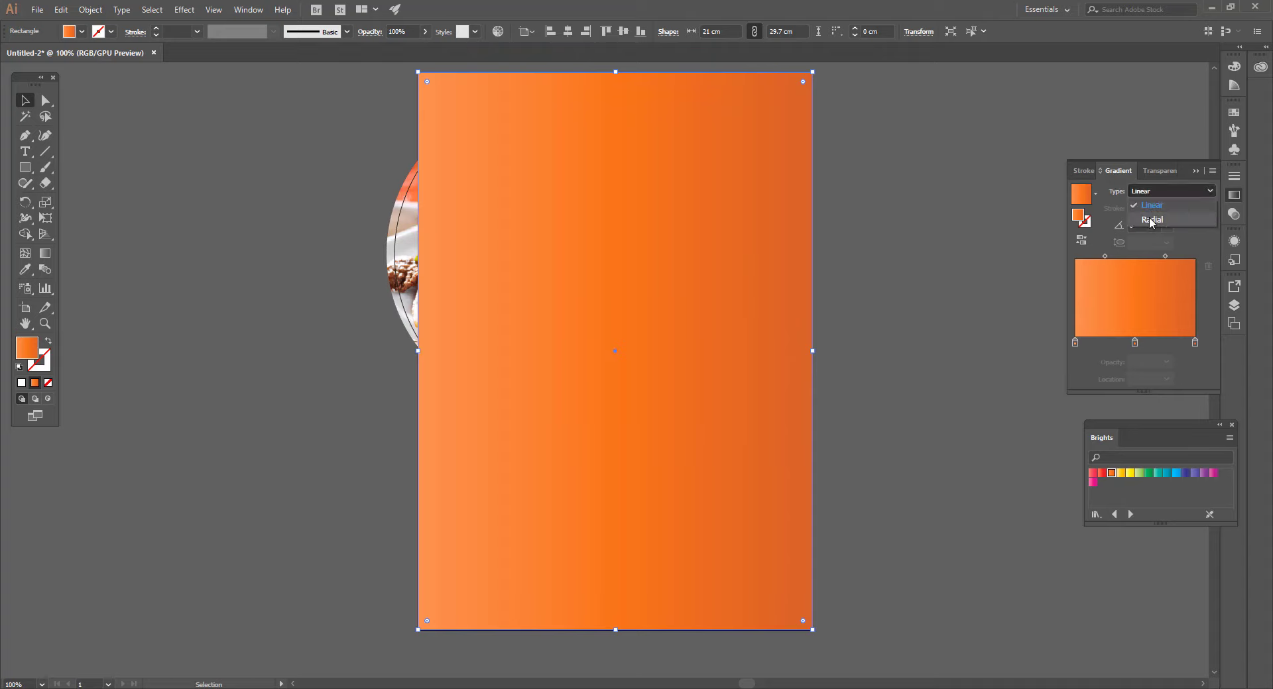
click(1151, 220)
key(a)
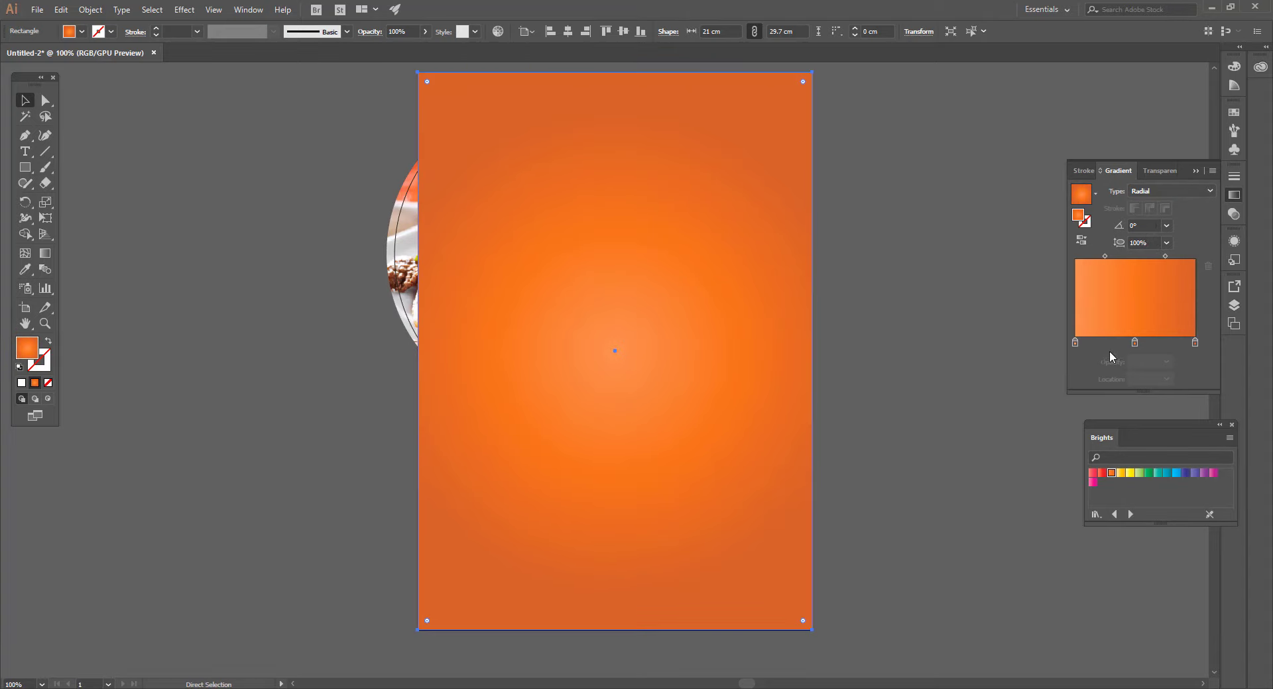
click(45, 255)
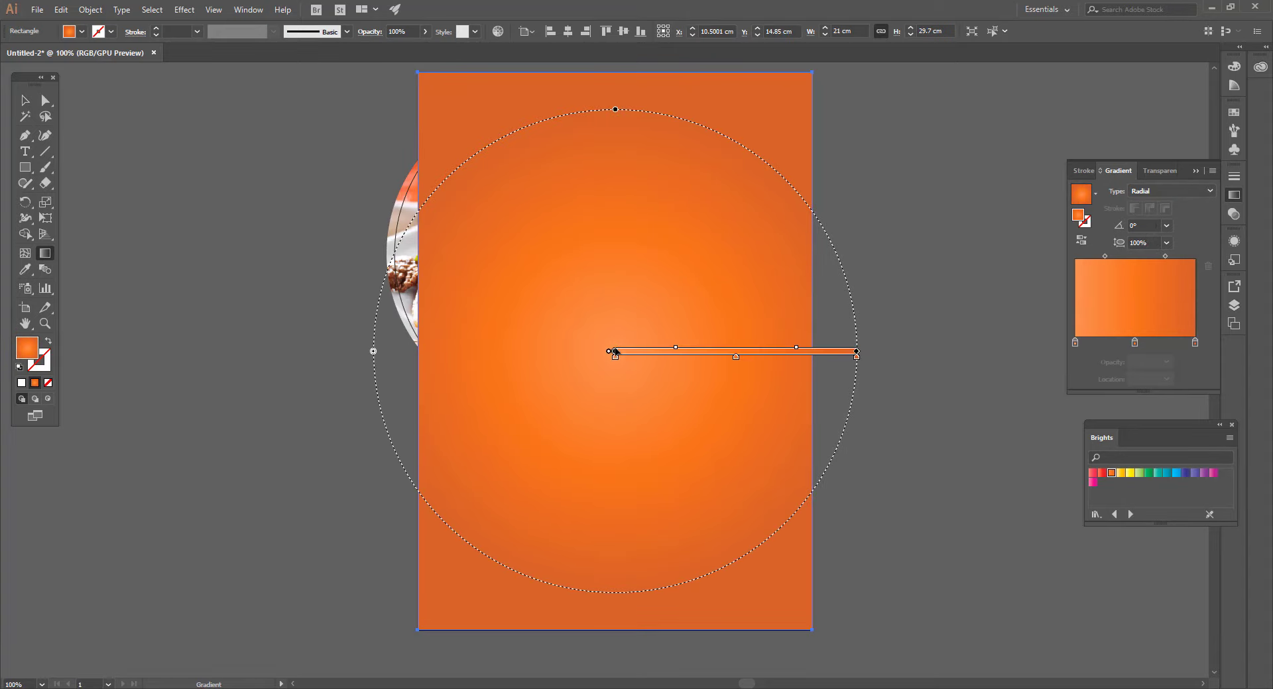
drag(615, 351, 657, 232)
drag(899, 232, 910, 232)
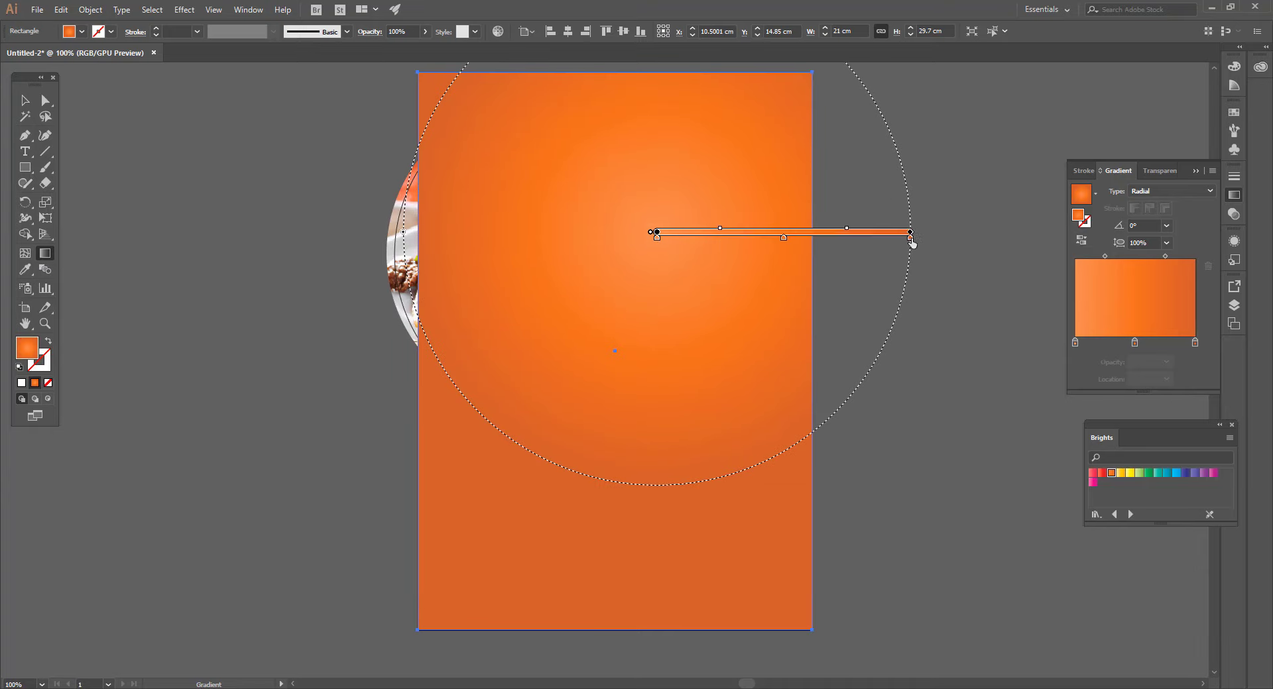
Recolour the outer stop of the radial gradient dark red, #aa1300
double_click(910, 237)
click(762, 362)
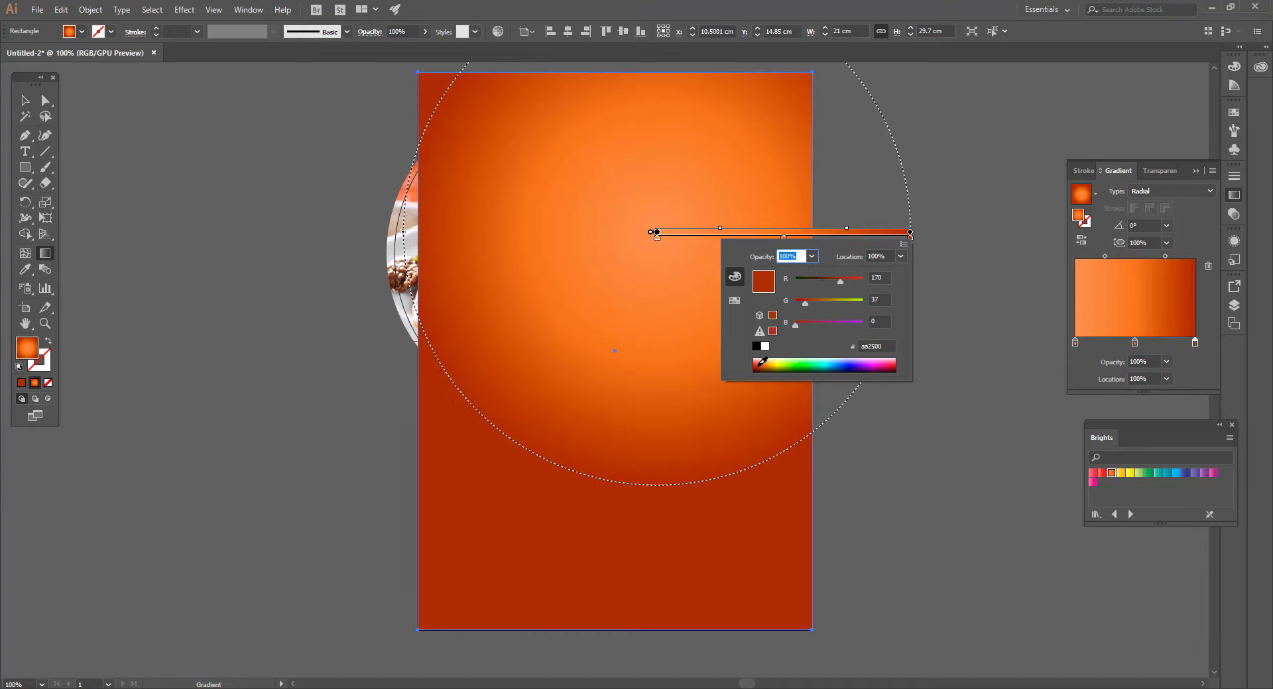
drag(802, 305, 800, 304)
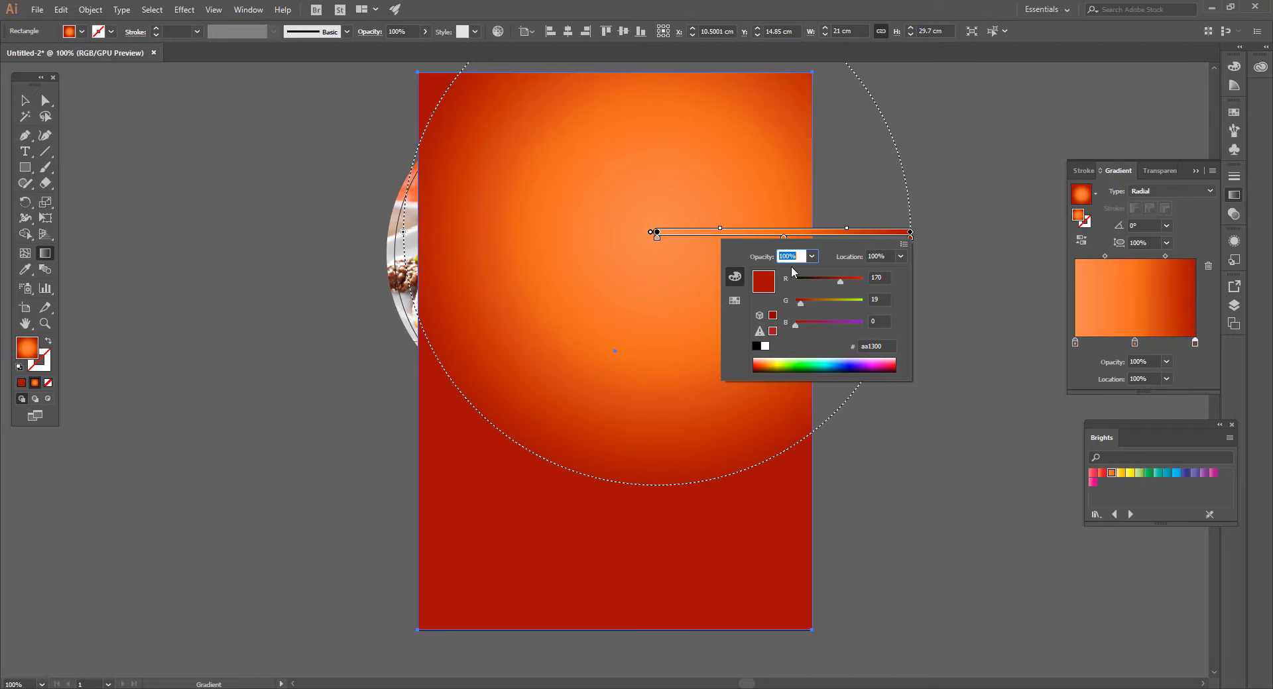
Recolour the middle gradient stop orange-red, #e94700, and shift the gradient's centre slightly upward
click(784, 239)
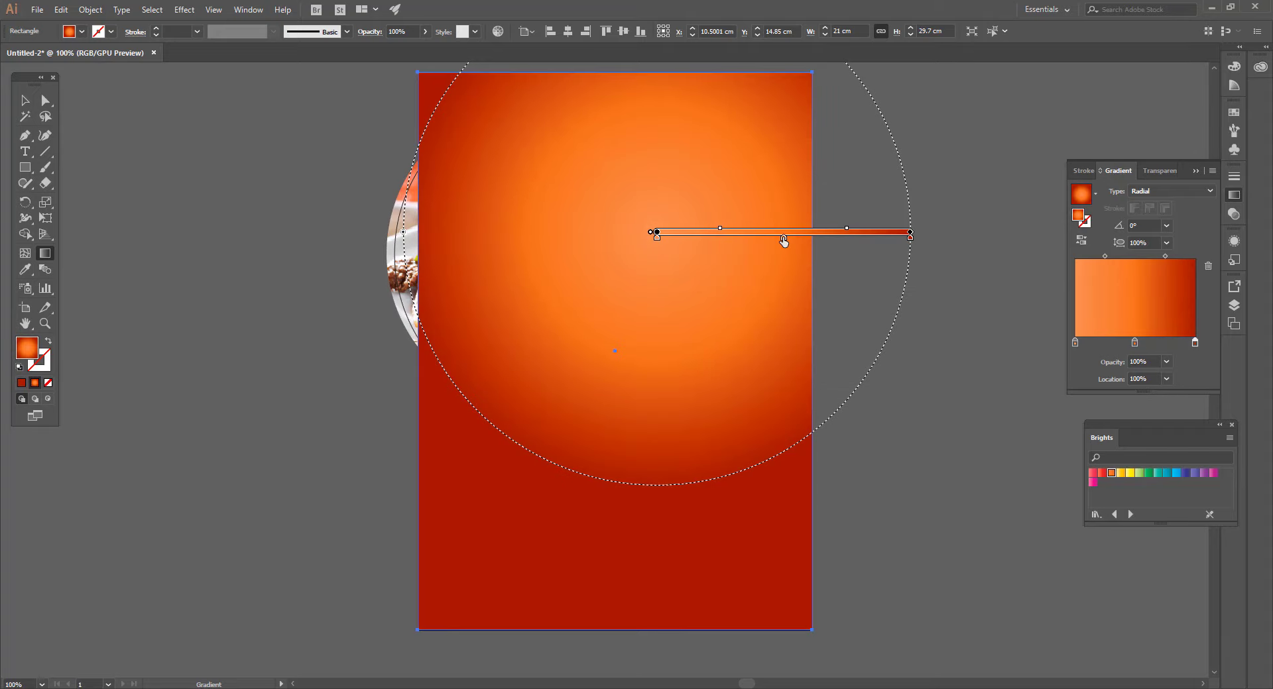
double_click(783, 237)
drag(646, 358, 636, 358)
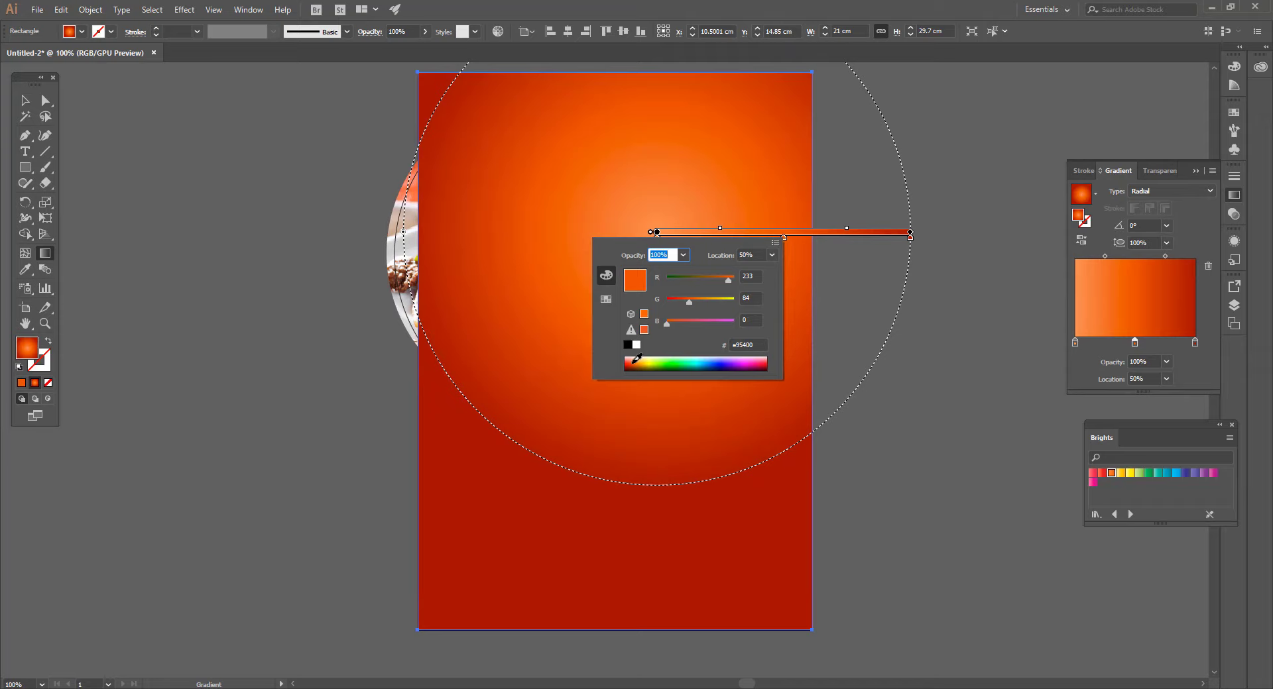
click(775, 243)
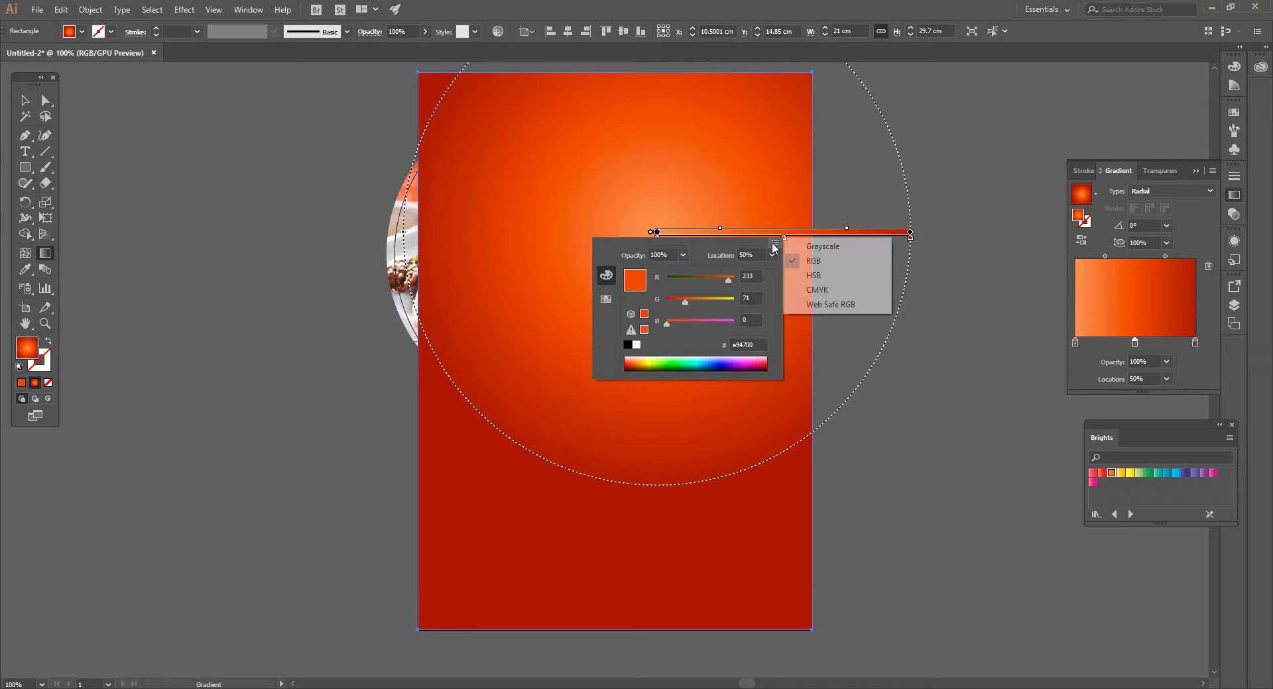
click(655, 232)
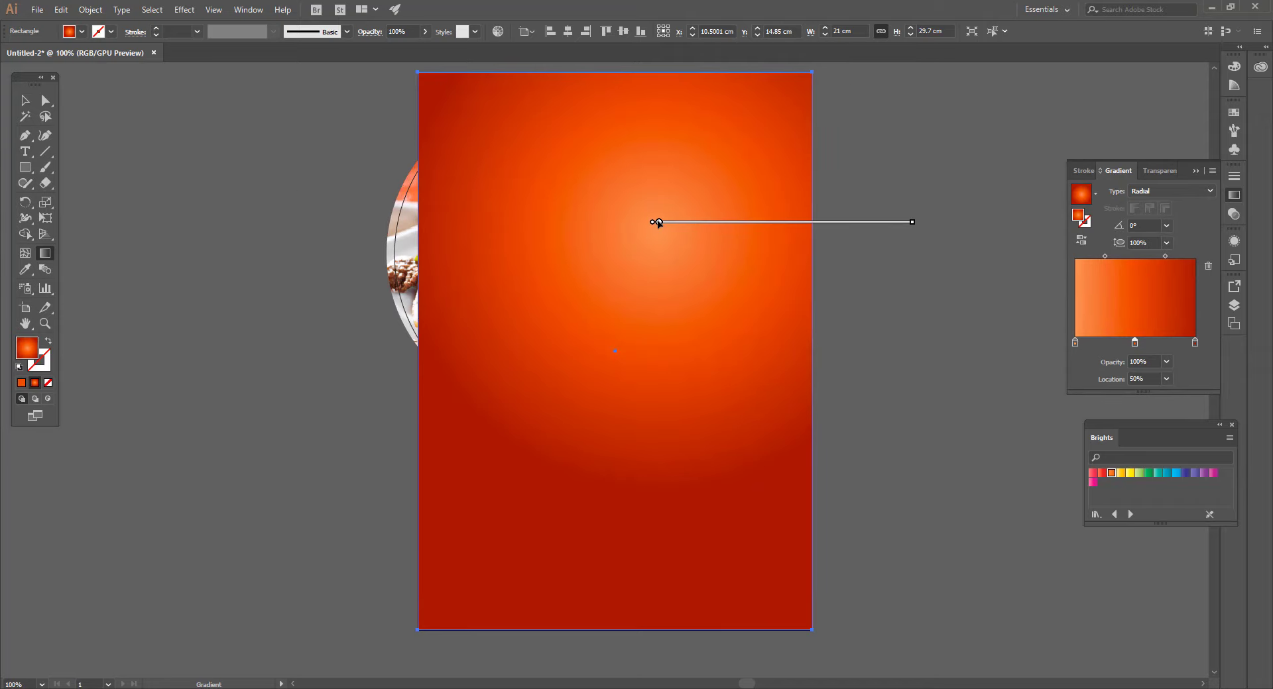
Send the gradient rectangle behind all other objects and lock it
key(v)
key(ctrl+shift+bracketleft)
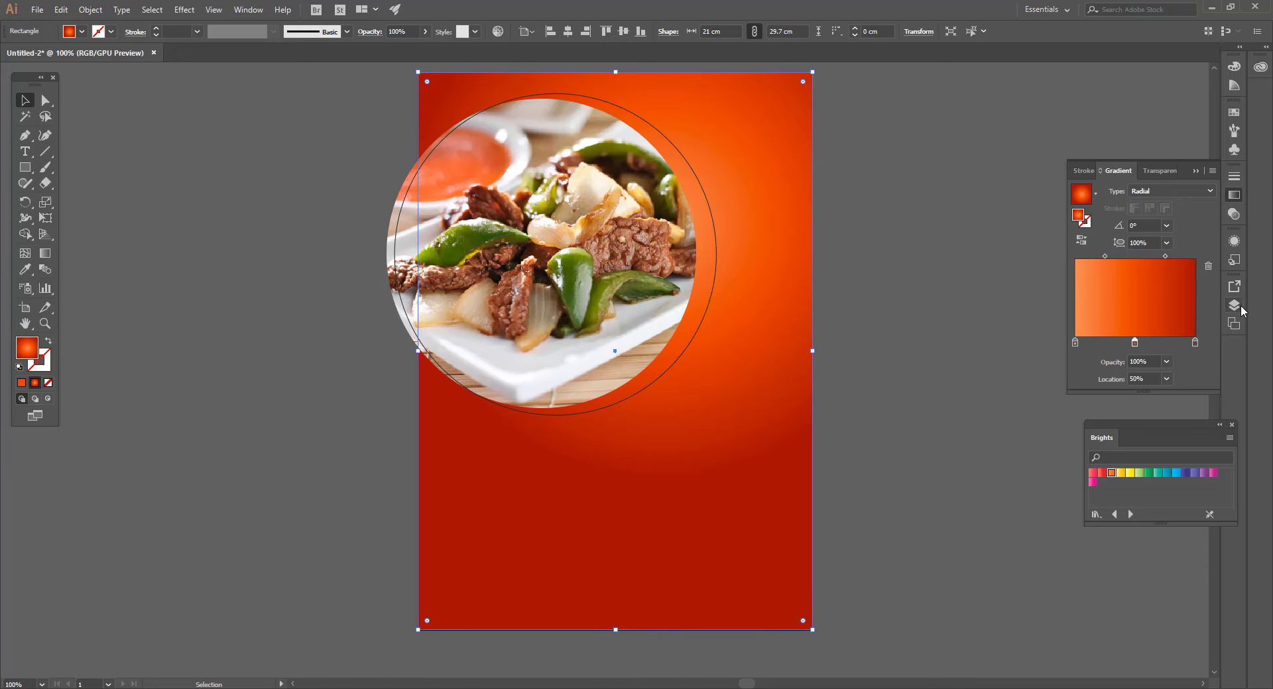
click(1233, 305)
click(1086, 343)
Give the larger circle a white fill without stroke and send it behind the clipped photo
click(1199, 315)
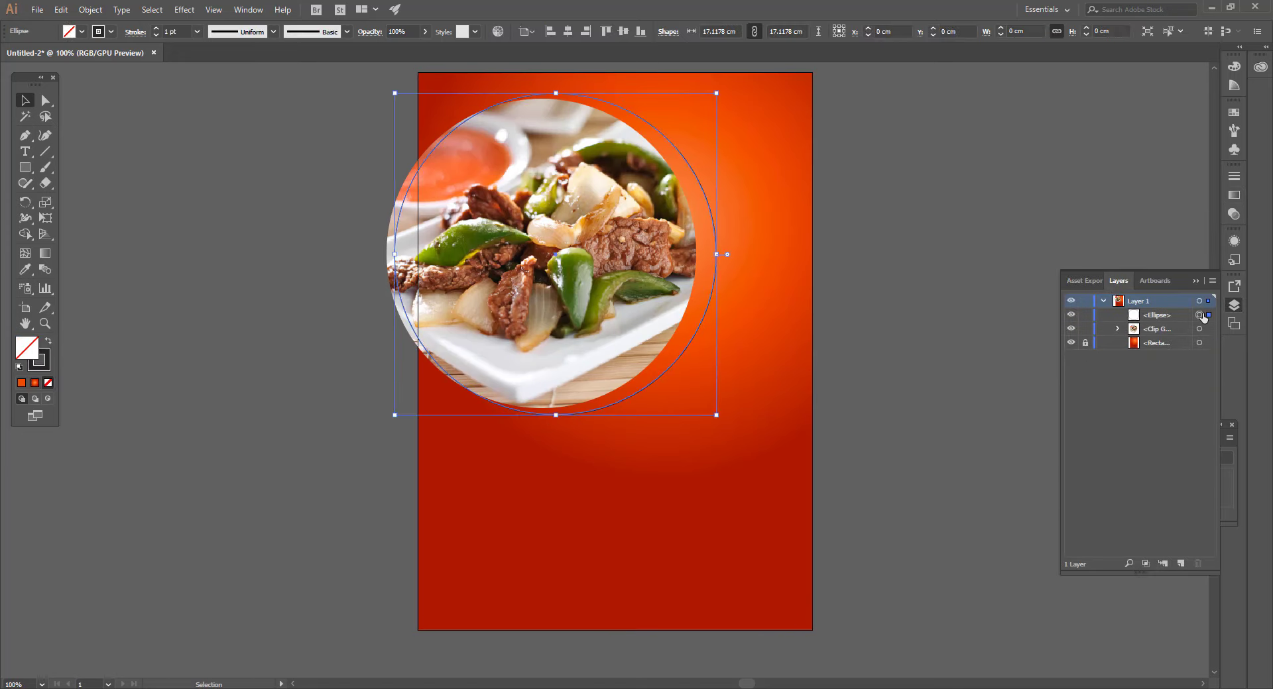
click(81, 31)
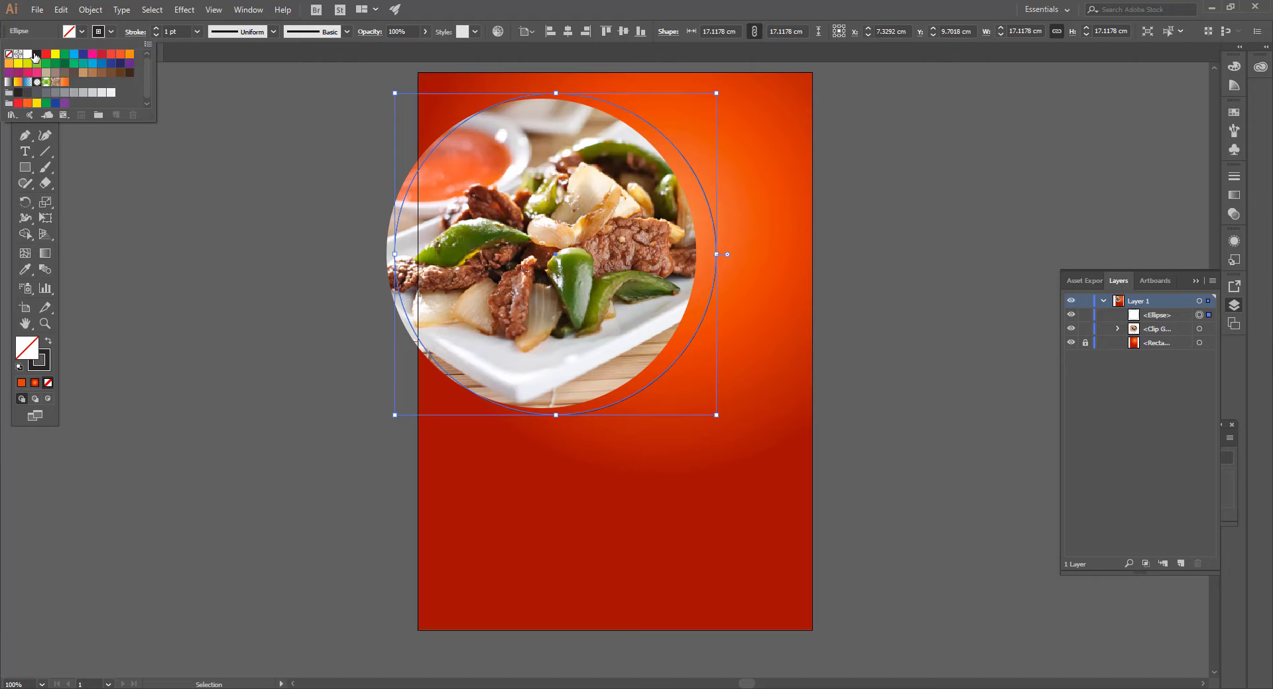
click(27, 54)
click(9, 55)
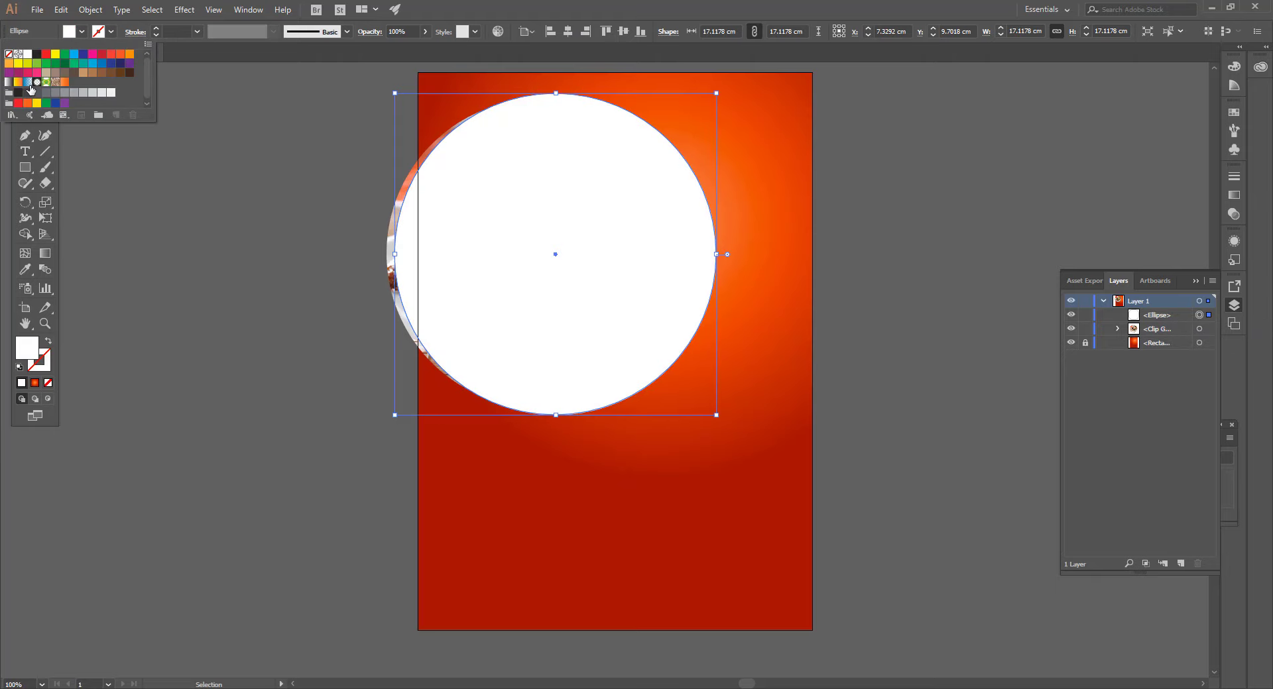
key(Escape)
key(ctrl+[)
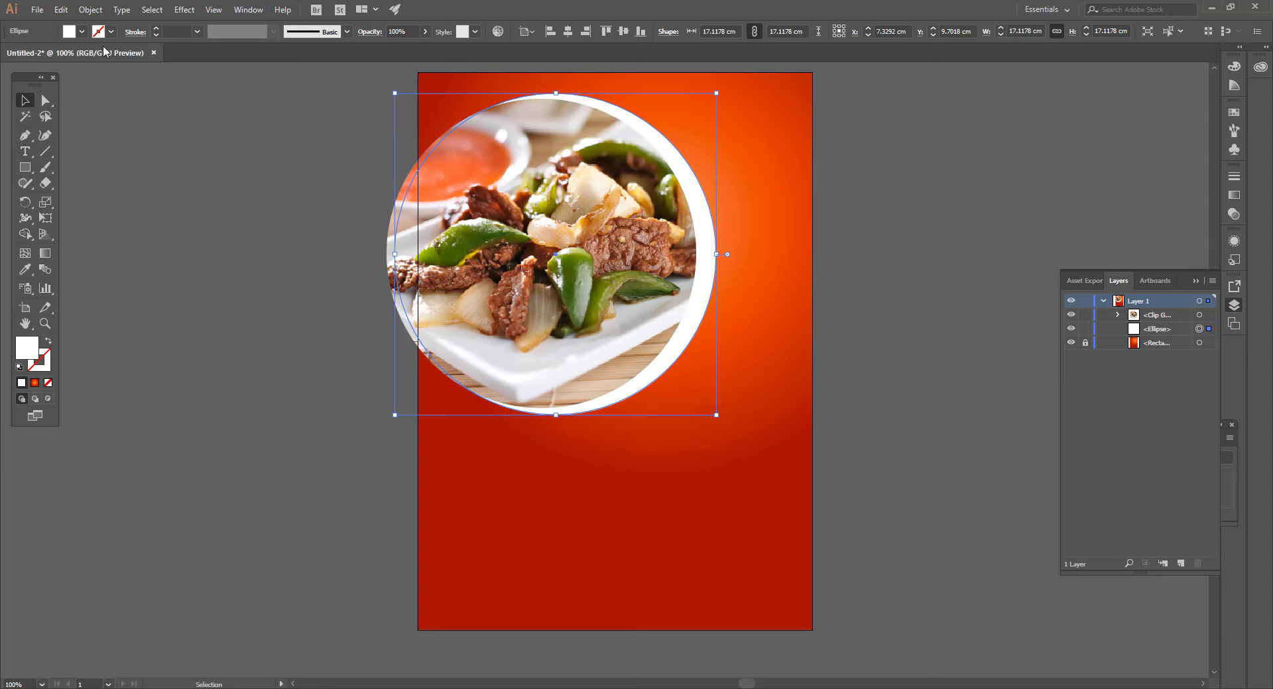
Nudge the white circle about 0.35 cm to the left so it frames the photo's right side
click(262, 216)
click(696, 315)
key(Left)
key(Left)
key(Left)
key(Left)
key(Left)
key(Left)
key(Left)
key(Left)
key(Left)
key(Left)
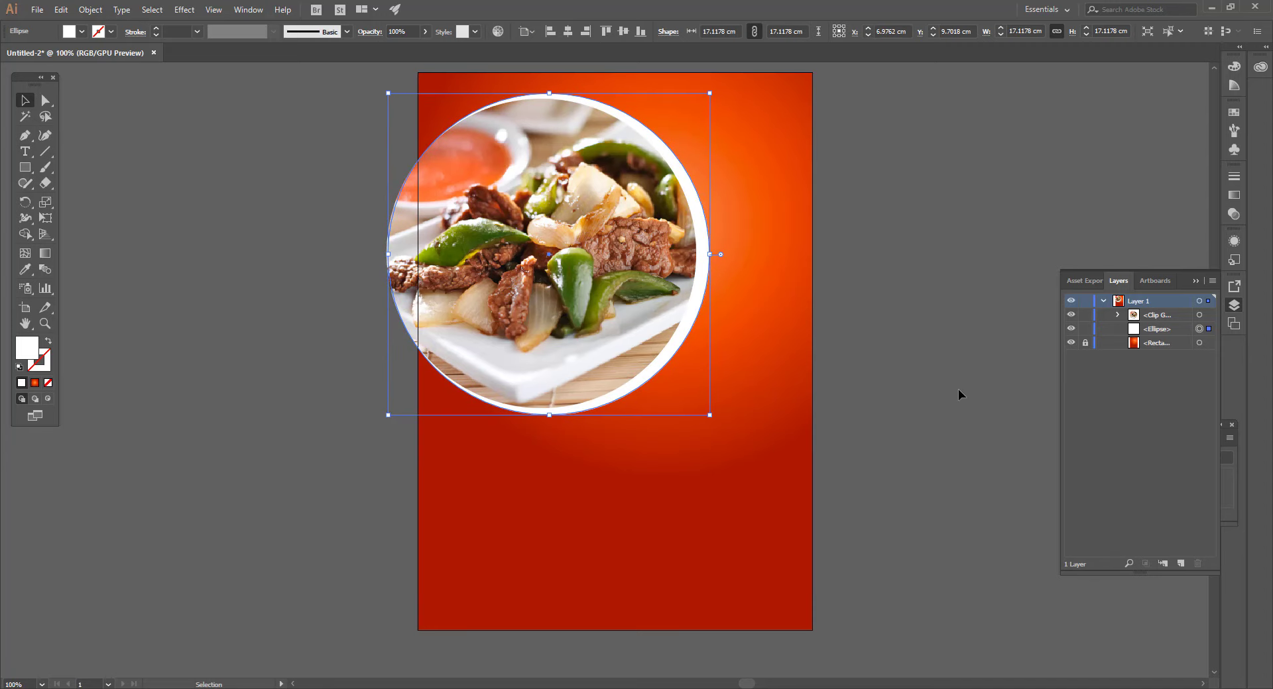
Group the clipped food photo with the white circle
key(ctrl+a)
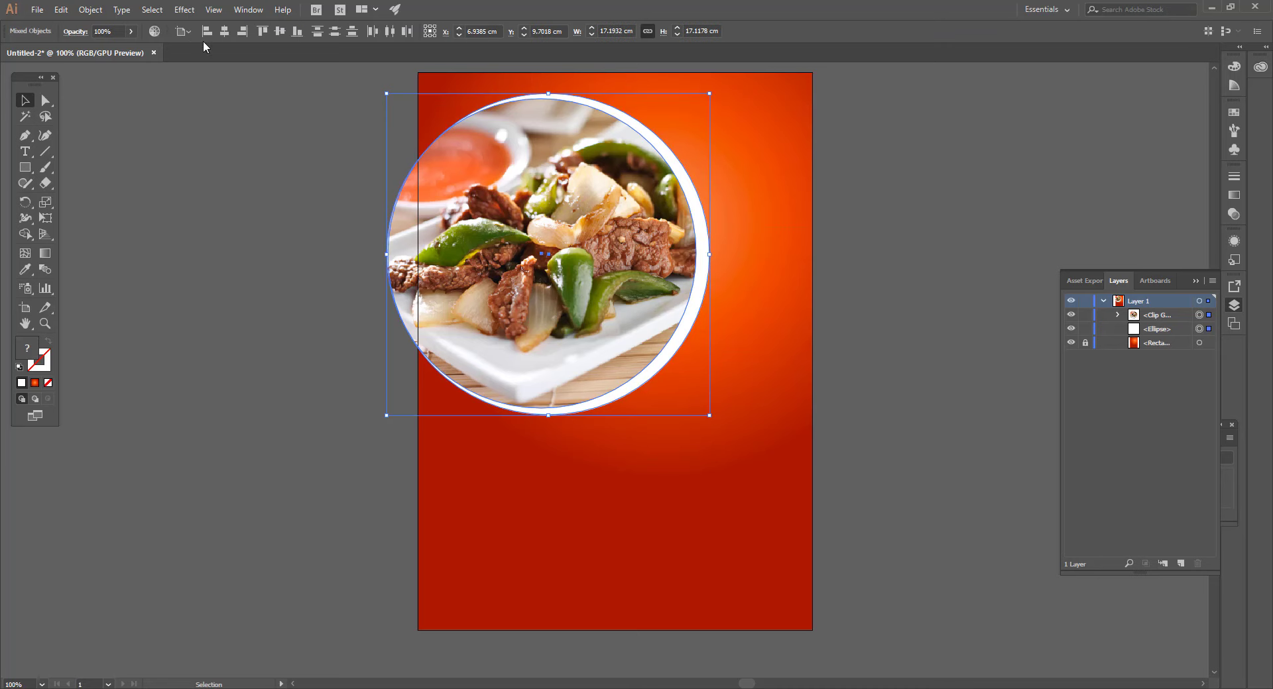
click(86, 11)
click(103, 59)
click(326, 274)
drag(484, 241, 452, 287)
Add the centred two-line text "Restaurant Name Here" in Kadisoka-Script near the page's upper right corner
key(t)
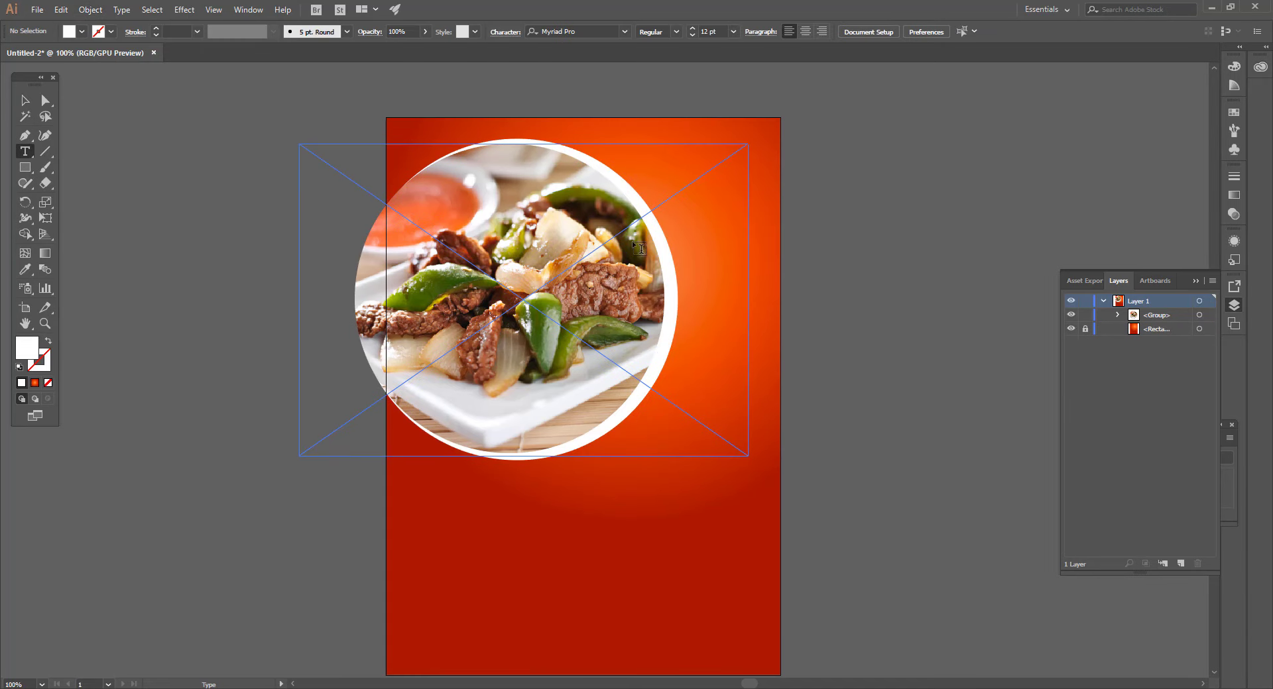
click(699, 171)
click(496, 31)
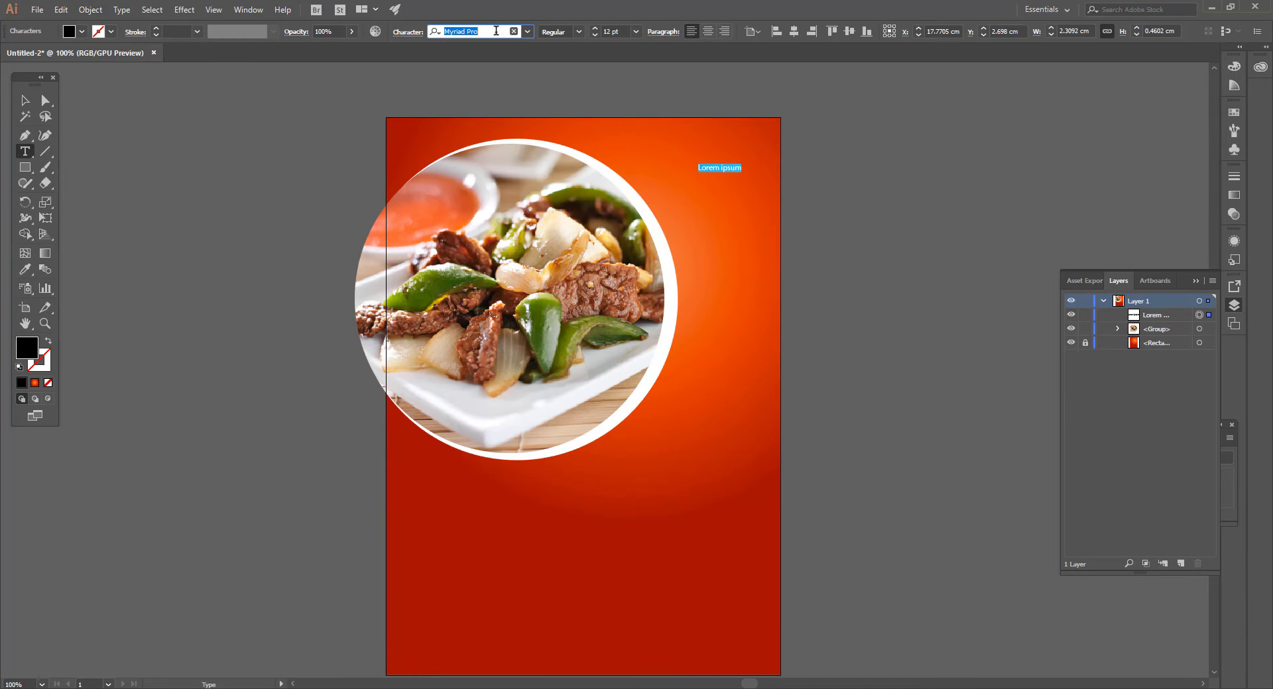
text(kad)
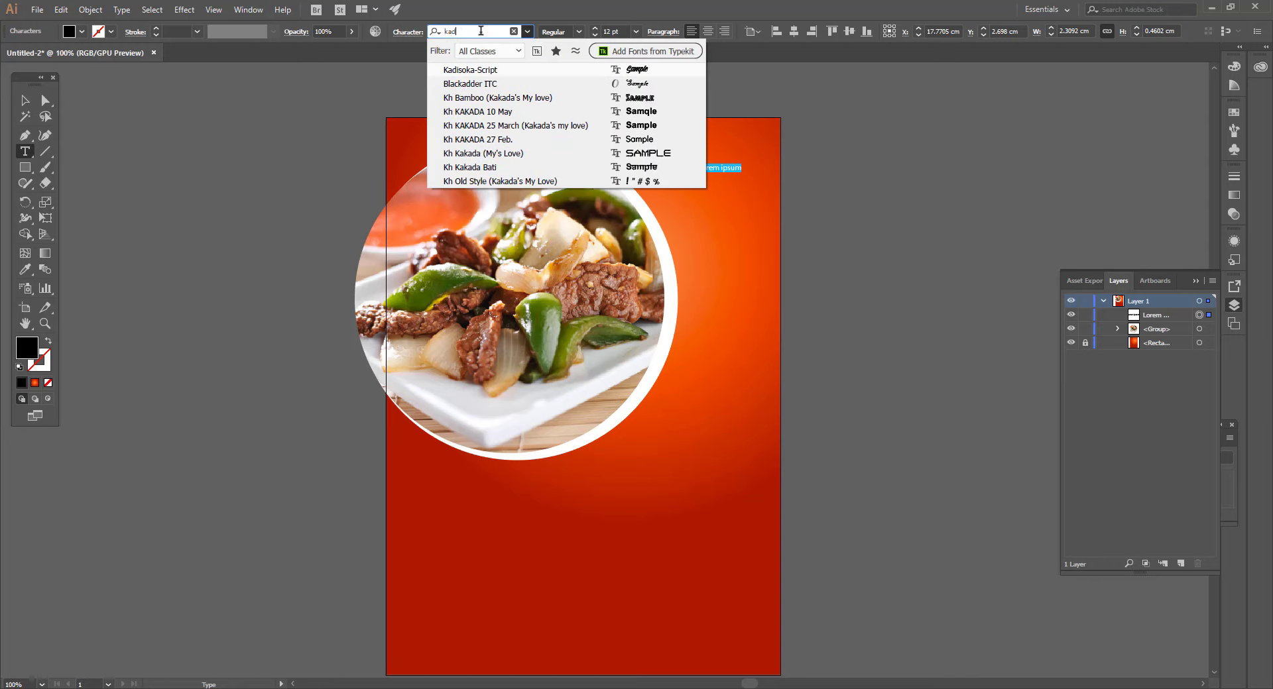
click(477, 70)
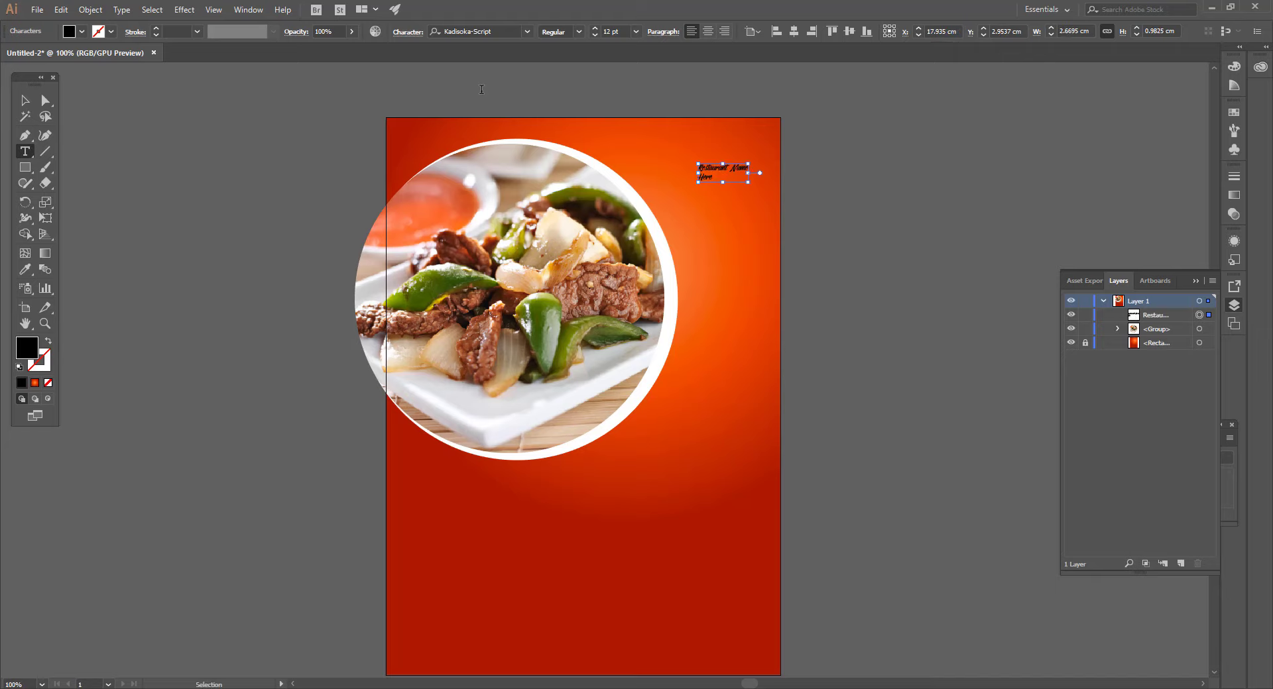
key(ctrl+a)
click(28, 93)
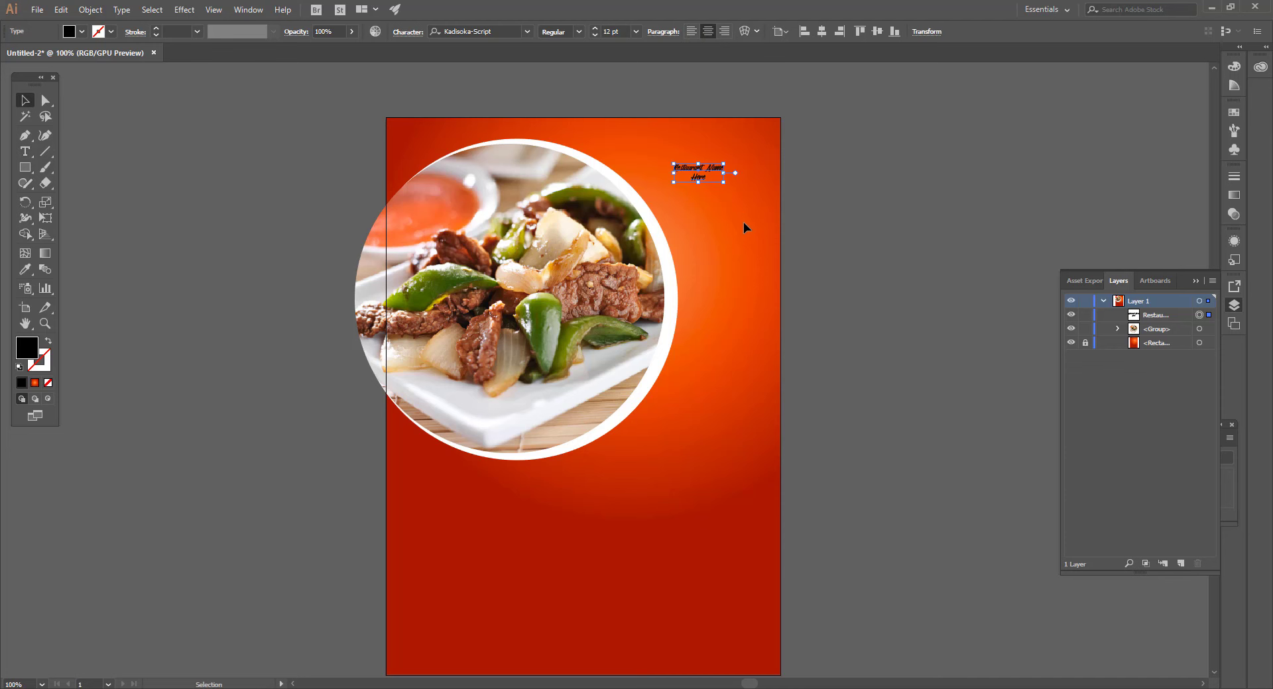
Enlarge the restaurant name text proportionally to about 22.5 pt
drag(724, 184, 782, 204)
key(ctrl+equal)
key(ctrl+equal)
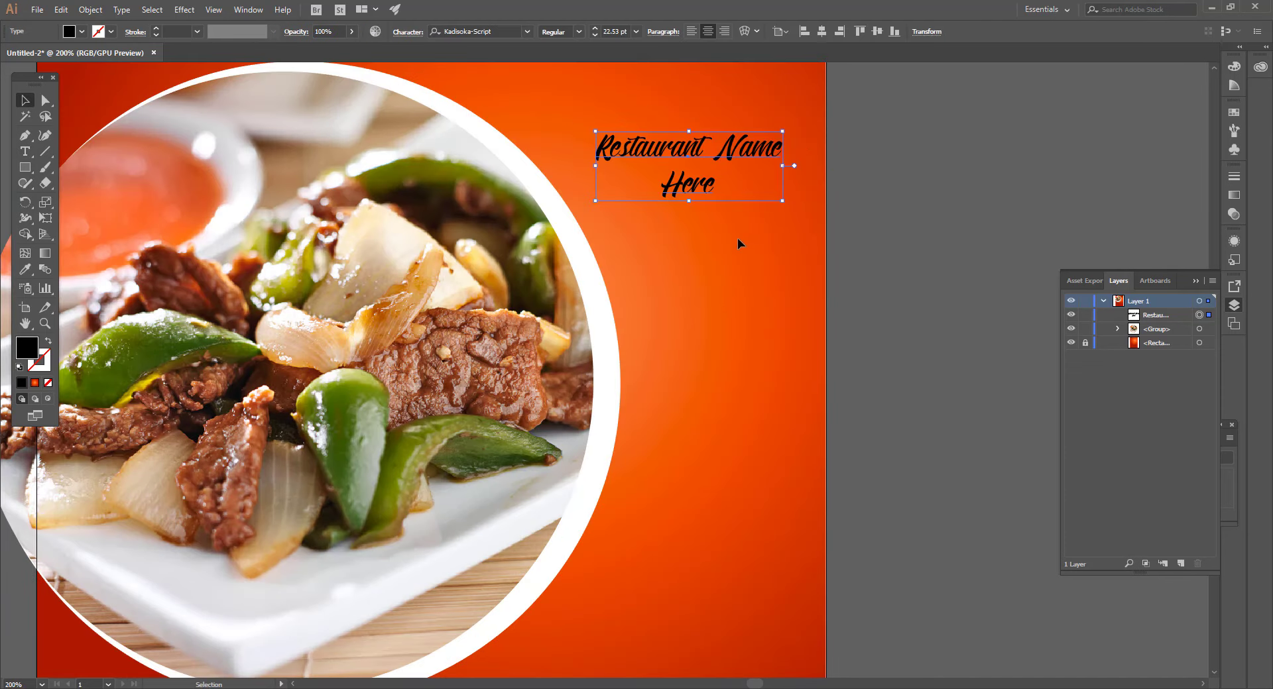
click(735, 240)
scroll(707, 250, down, 2)
scroll(653, 245, up, 1)
scroll(653, 249, down, 1)
key(ctrl+minus)
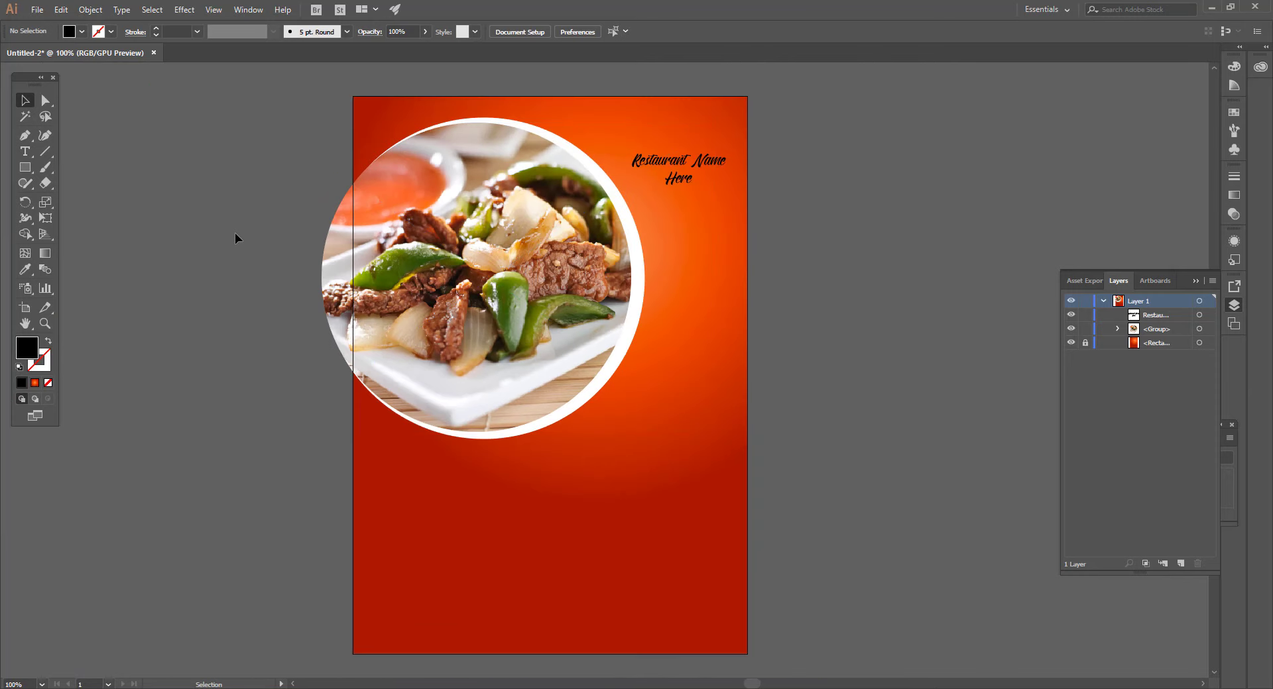
Duplicate the framed food photo group towards the page's lower right and ungroup the copy
click(462, 290)
drag(462, 290, 689, 444)
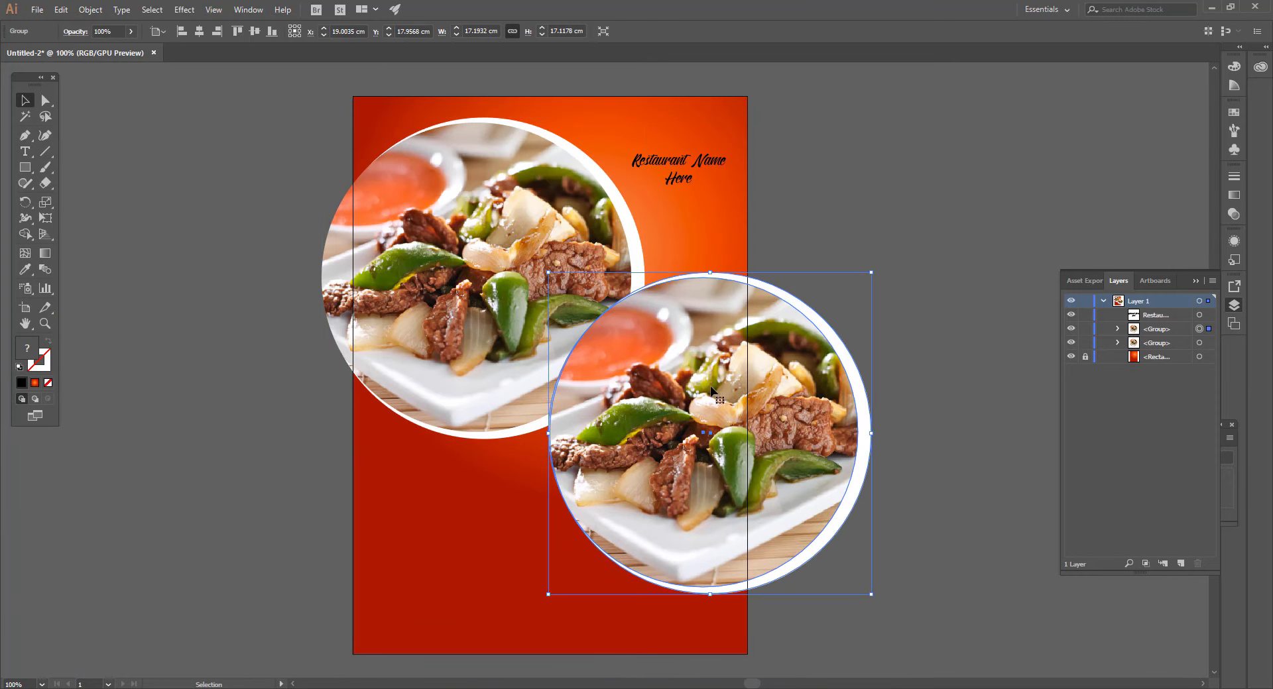
right_click(746, 382)
click(784, 491)
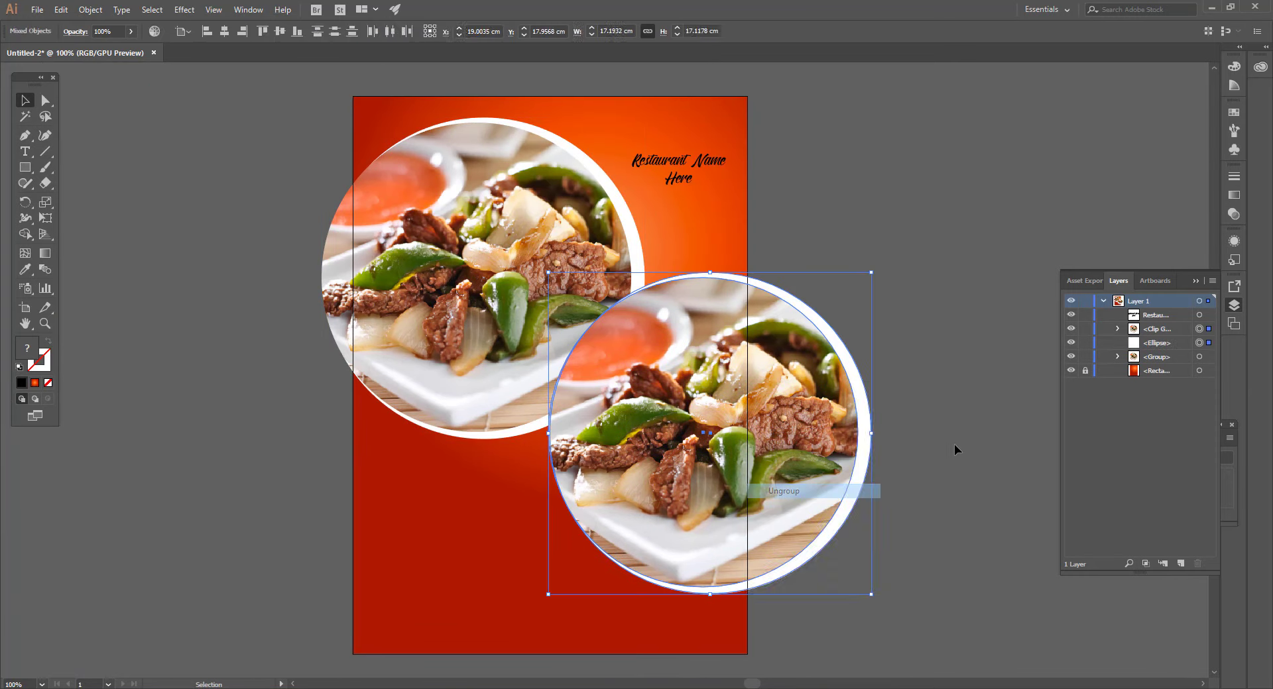
Align the copied photo and its white circle to each other's horizontal and vertical centres
click(188, 35)
click(197, 51)
click(224, 31)
click(280, 32)
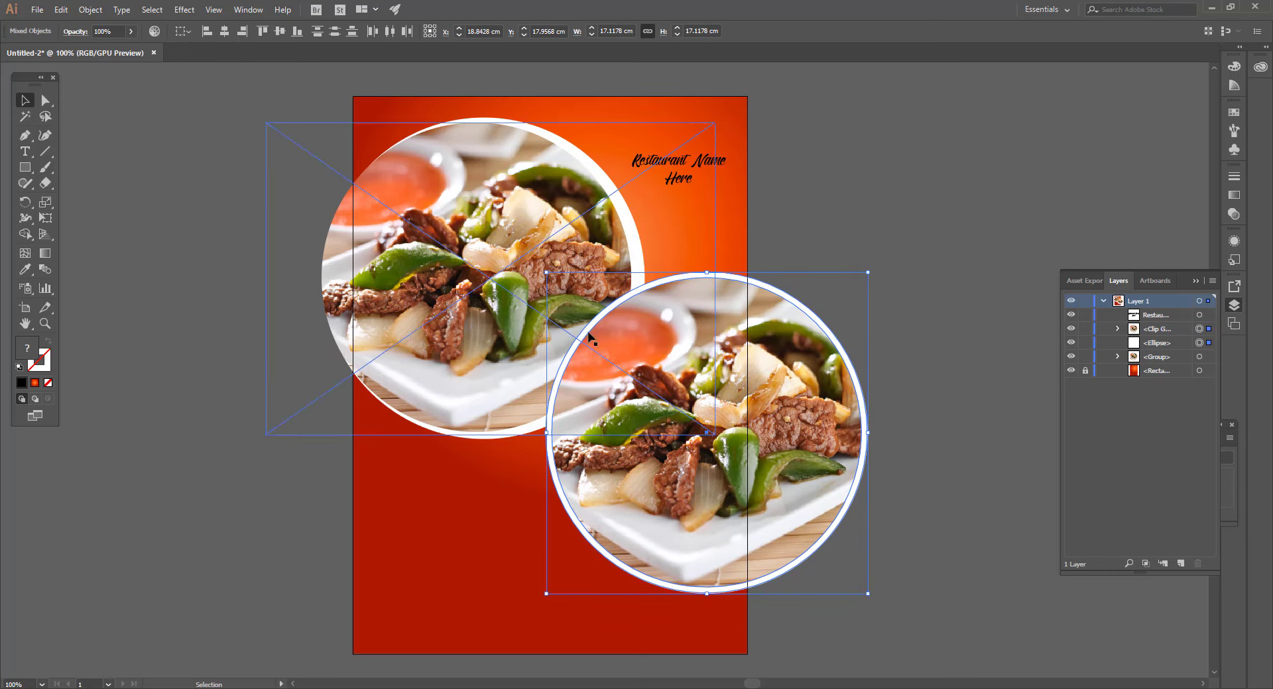
Scale the copied photo and circle down together and place them overlapping the large photo's lower right edge
drag(867, 595, 773, 498)
drag(691, 444, 638, 378)
scroll(647, 383, up, 2)
click(814, 458)
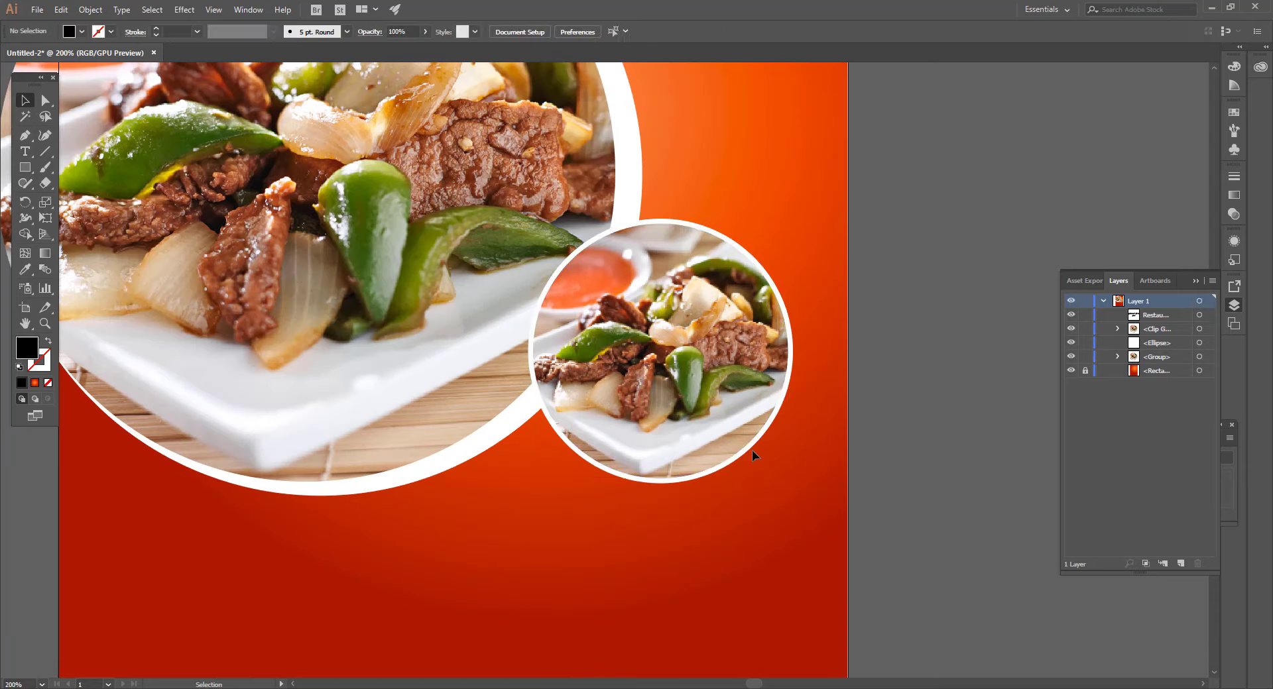
Resize the small clipped photo about its centre so a slim, even white ring frames it
click(745, 440)
drag(787, 479, 770, 423)
click(825, 475)
scroll(825, 475, down, 1)
drag(700, 490, 684, 464)
click(685, 400)
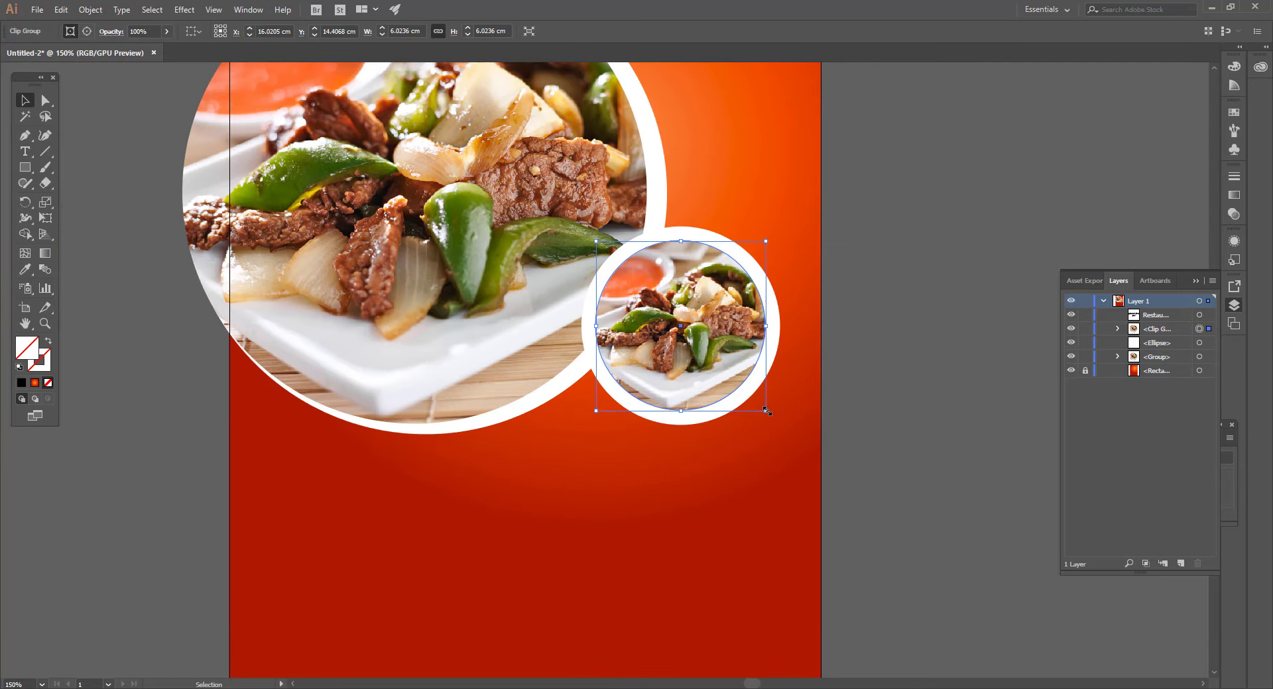
drag(766, 411, 772, 417)
click(735, 447)
click(736, 448)
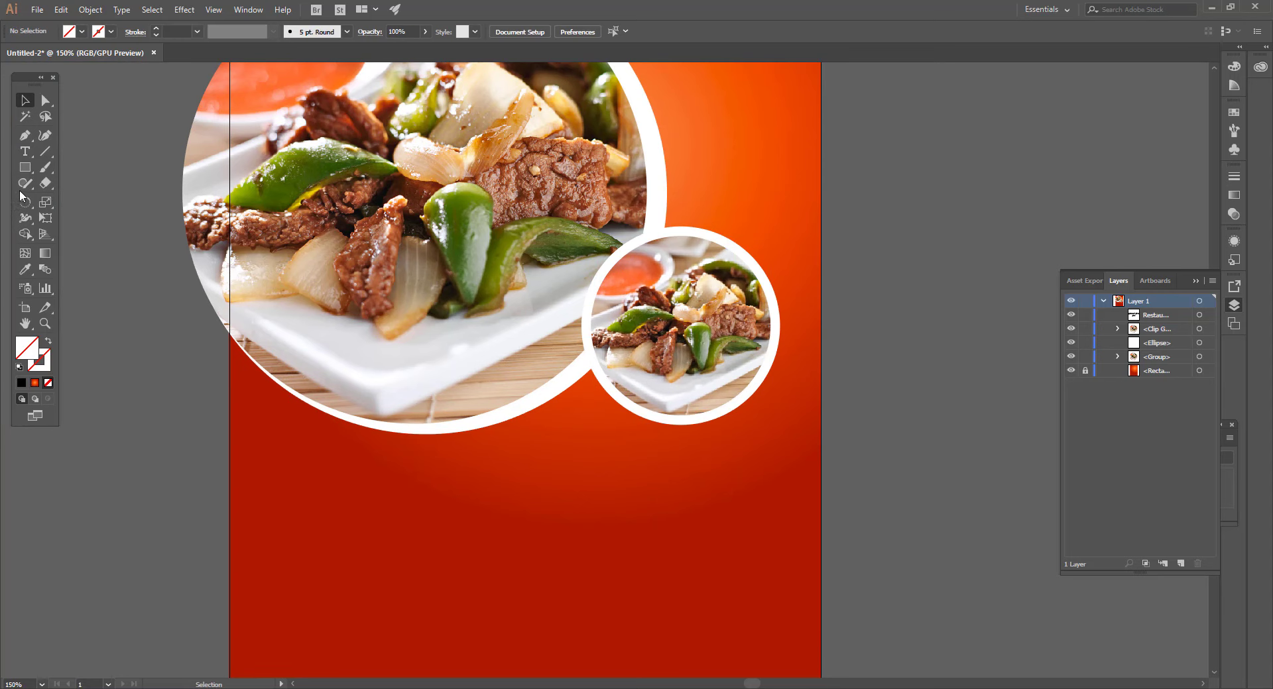
Draw a closed wavy ribbon about 6.7 by 2.35 cm below the small photo with the Pen tool
click(25, 135)
click(581, 494)
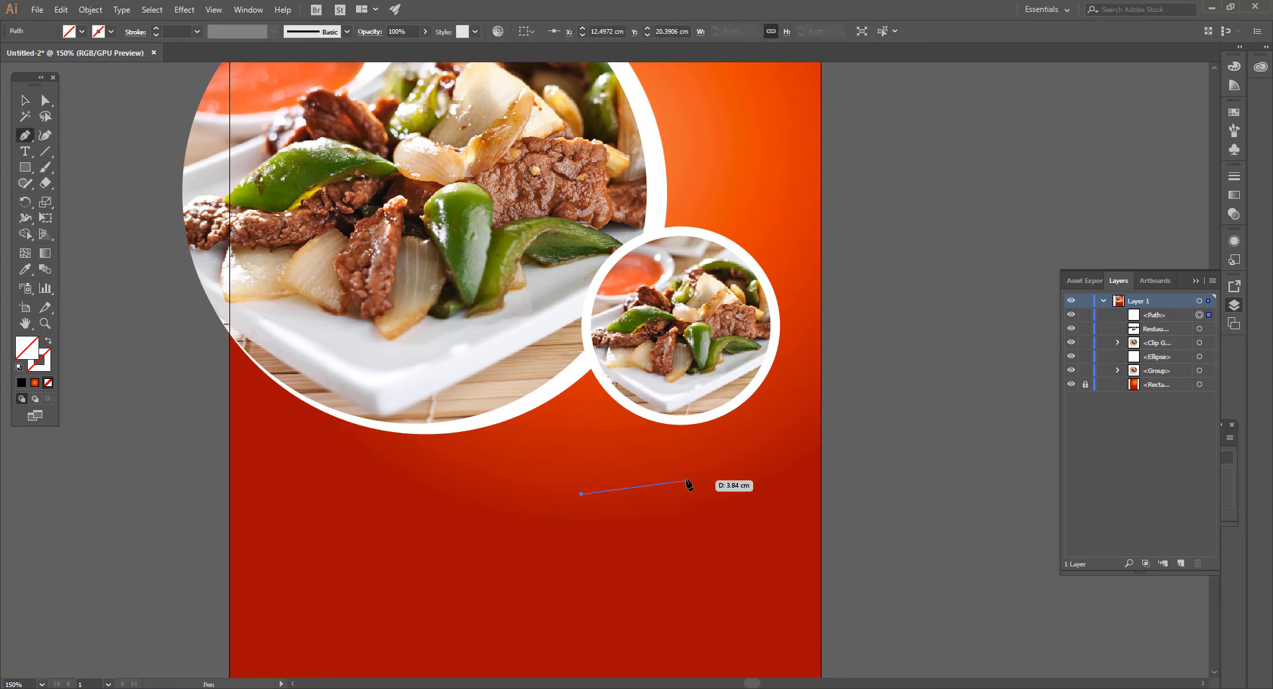
drag(729, 500, 746, 502)
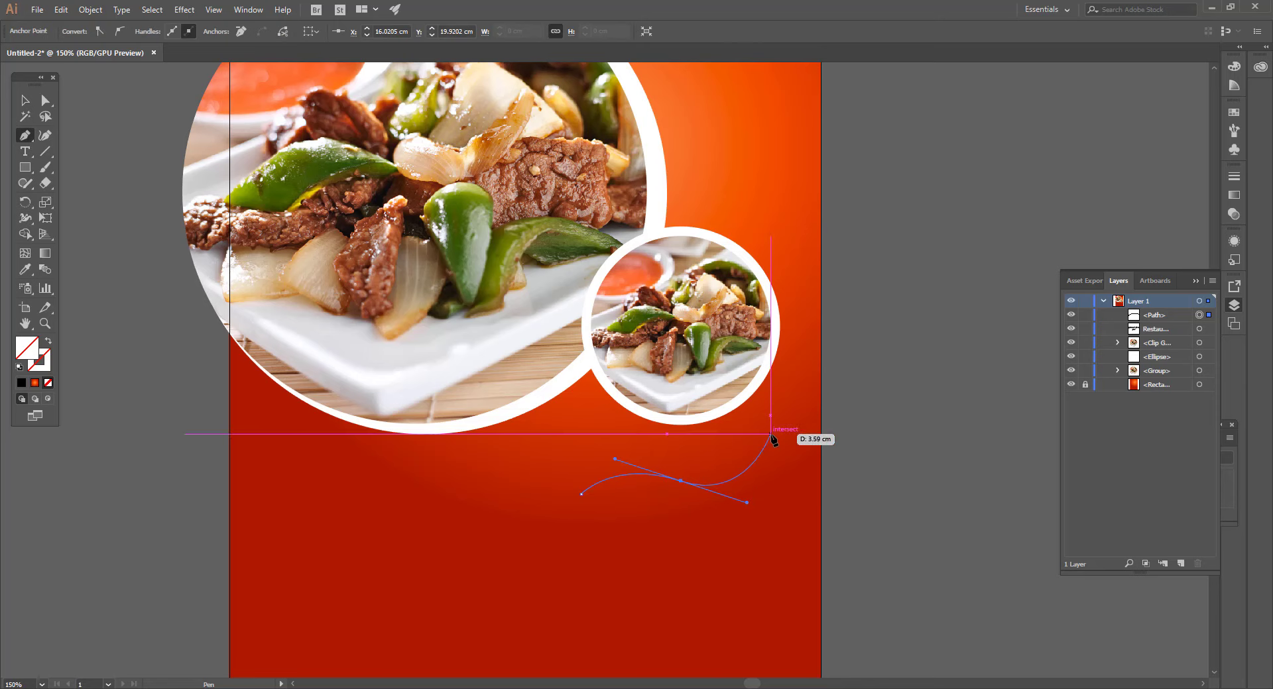
drag(770, 427, 624, 431)
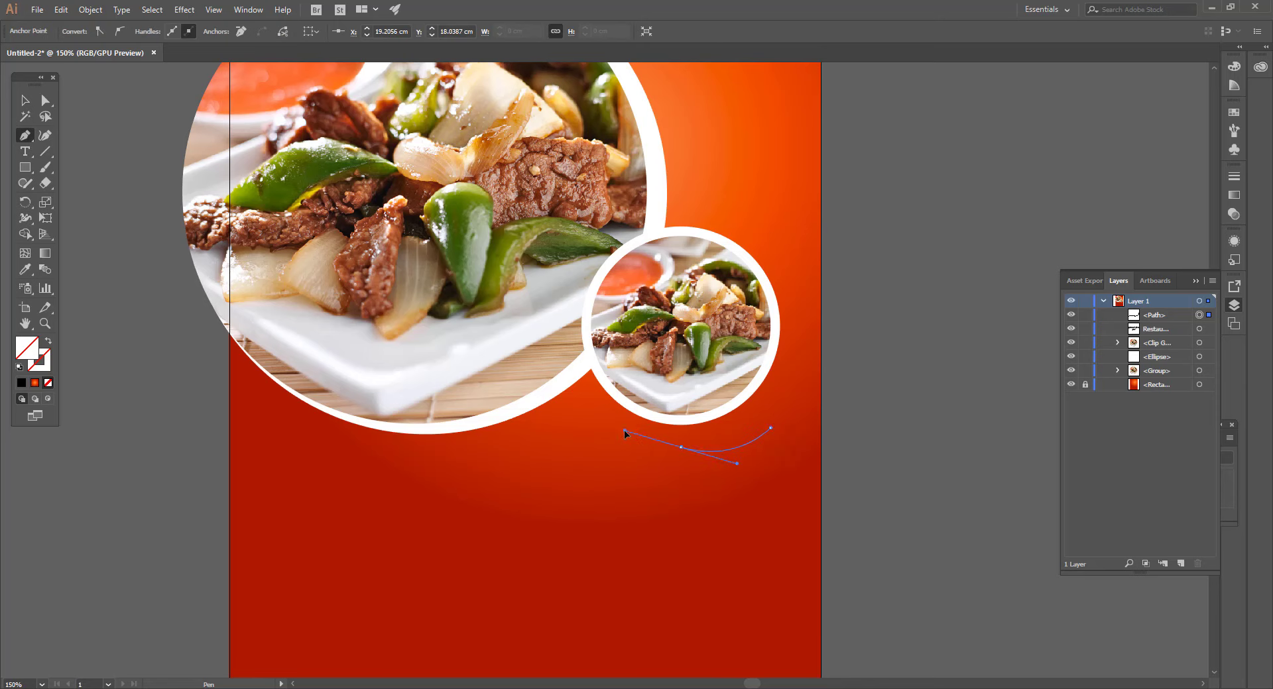
click(581, 494)
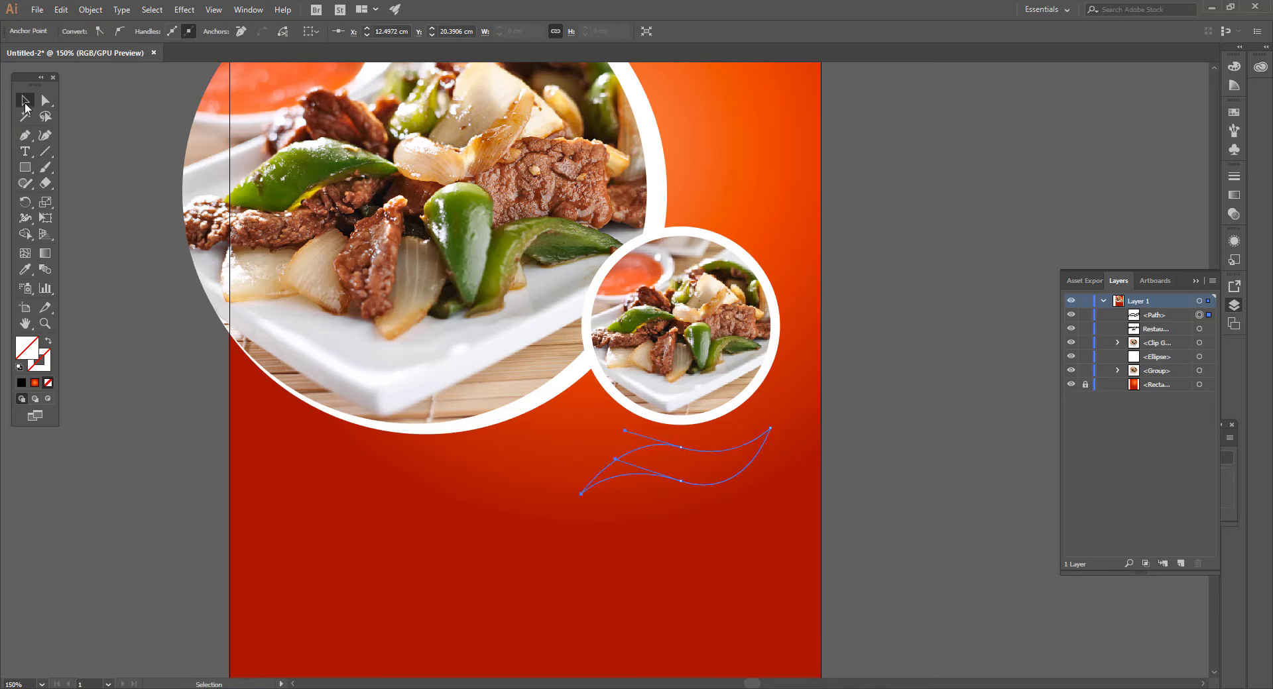
Fill the wavy ribbon shape with white
click(25, 106)
click(599, 448)
click(623, 448)
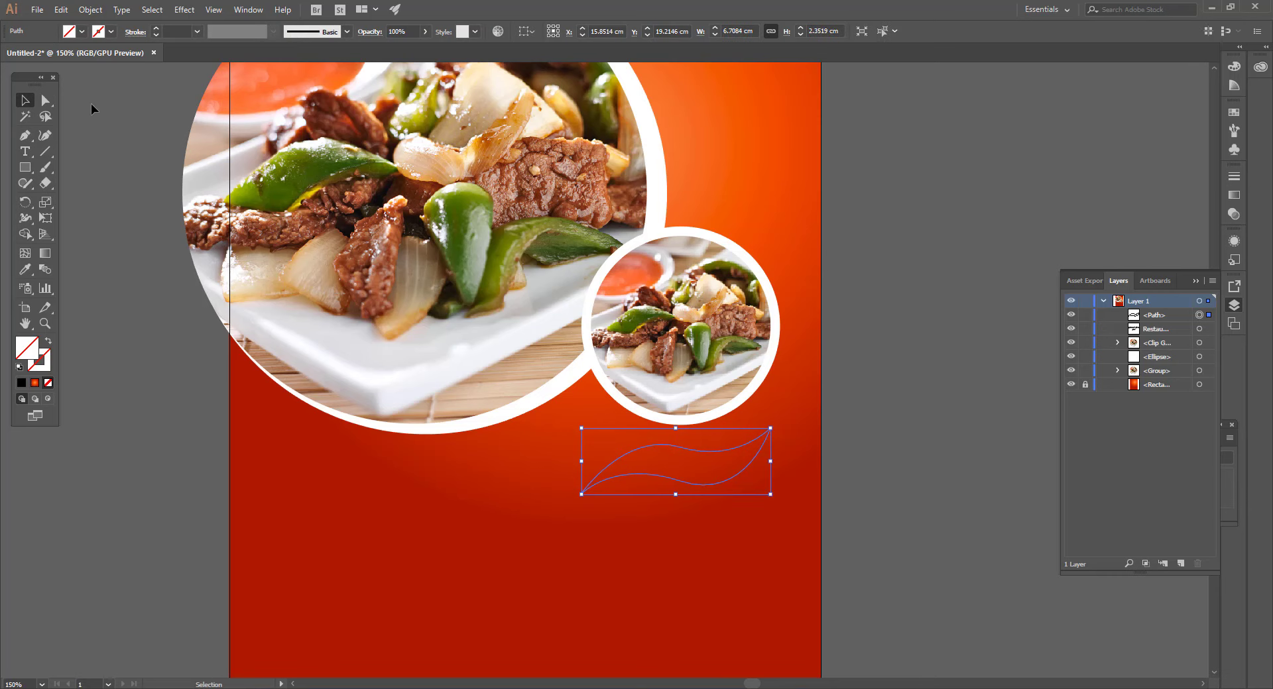
click(82, 32)
click(30, 57)
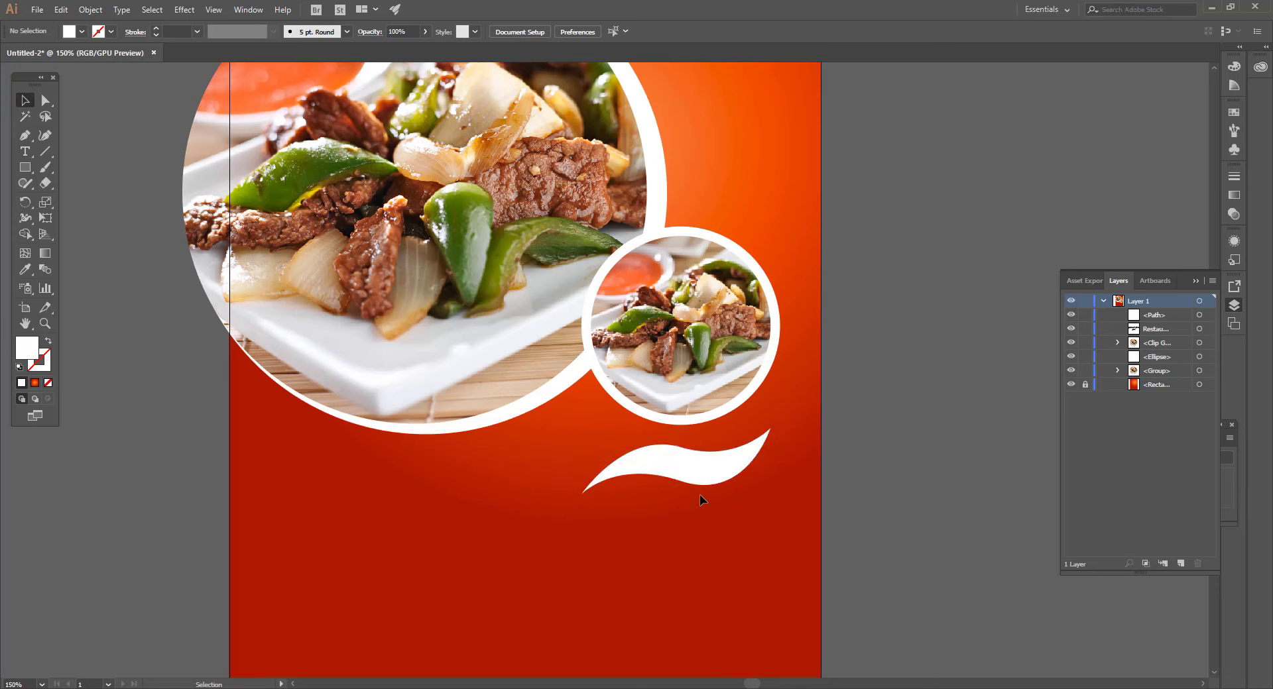
Raise the middle anchor of the ribbon's upper edge and its right handle to flatten the curve
scroll(694, 479, up, 2)
double_click(687, 453)
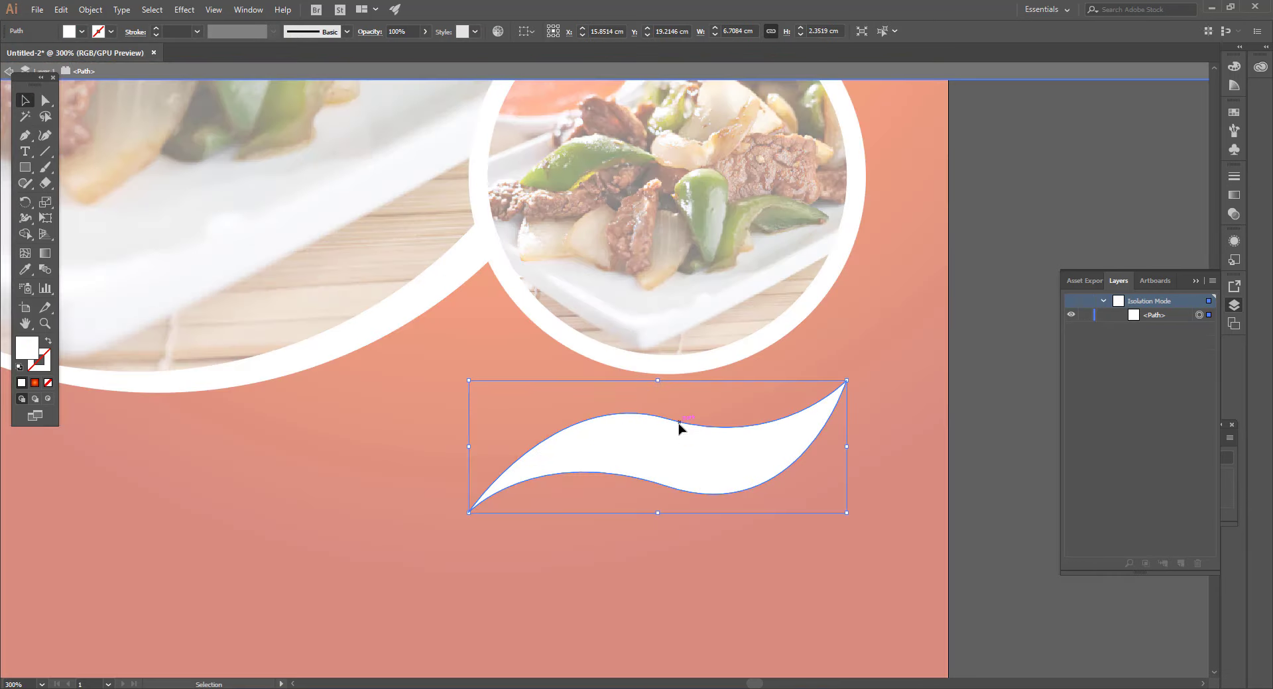
click(45, 101)
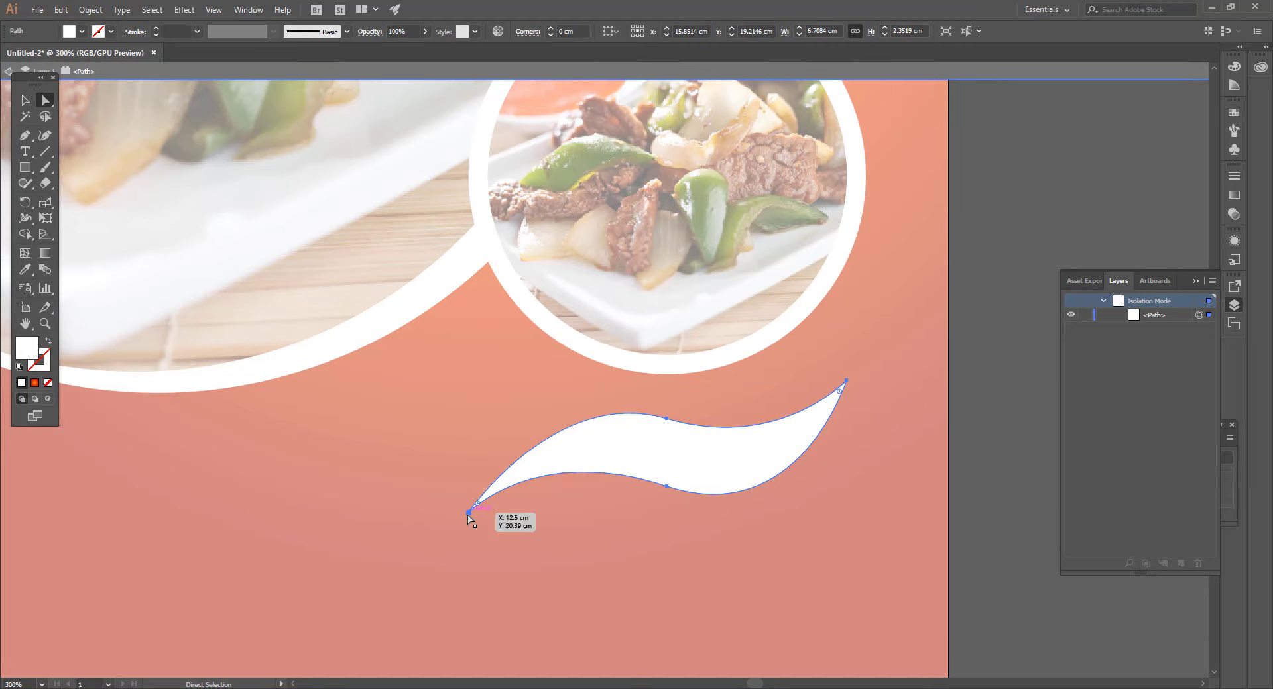
click(666, 419)
drag(666, 420, 667, 403)
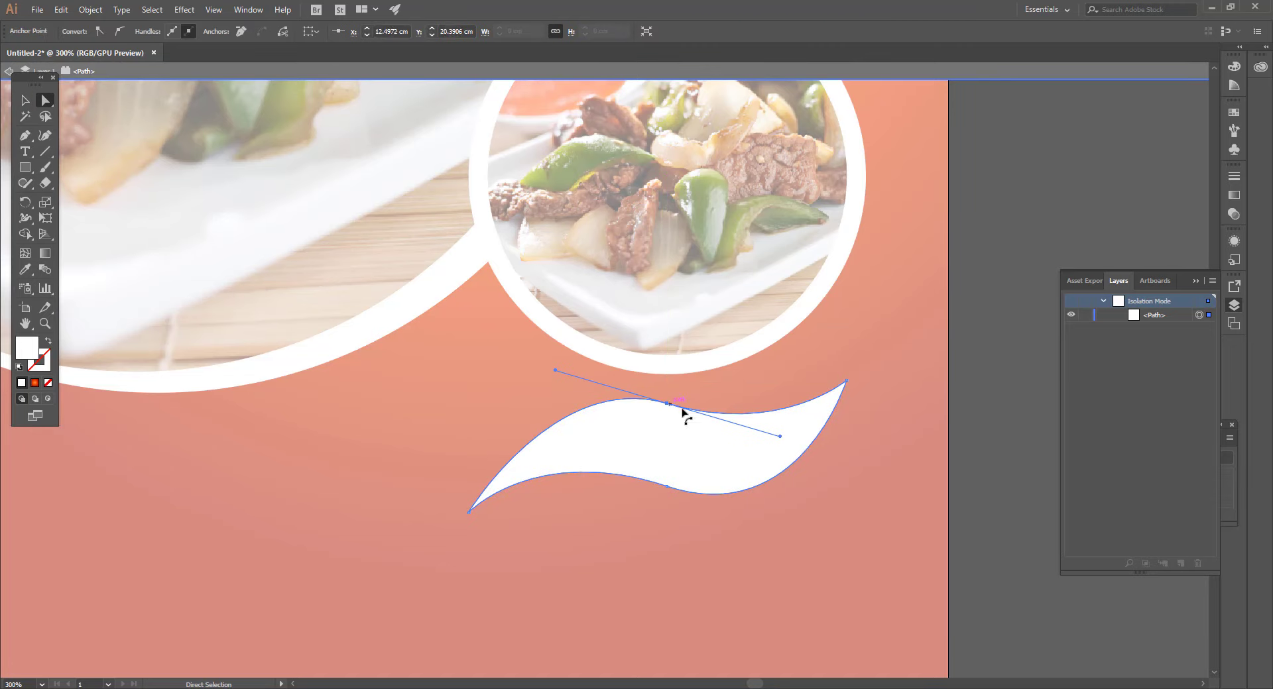
drag(781, 440, 781, 426)
key(v)
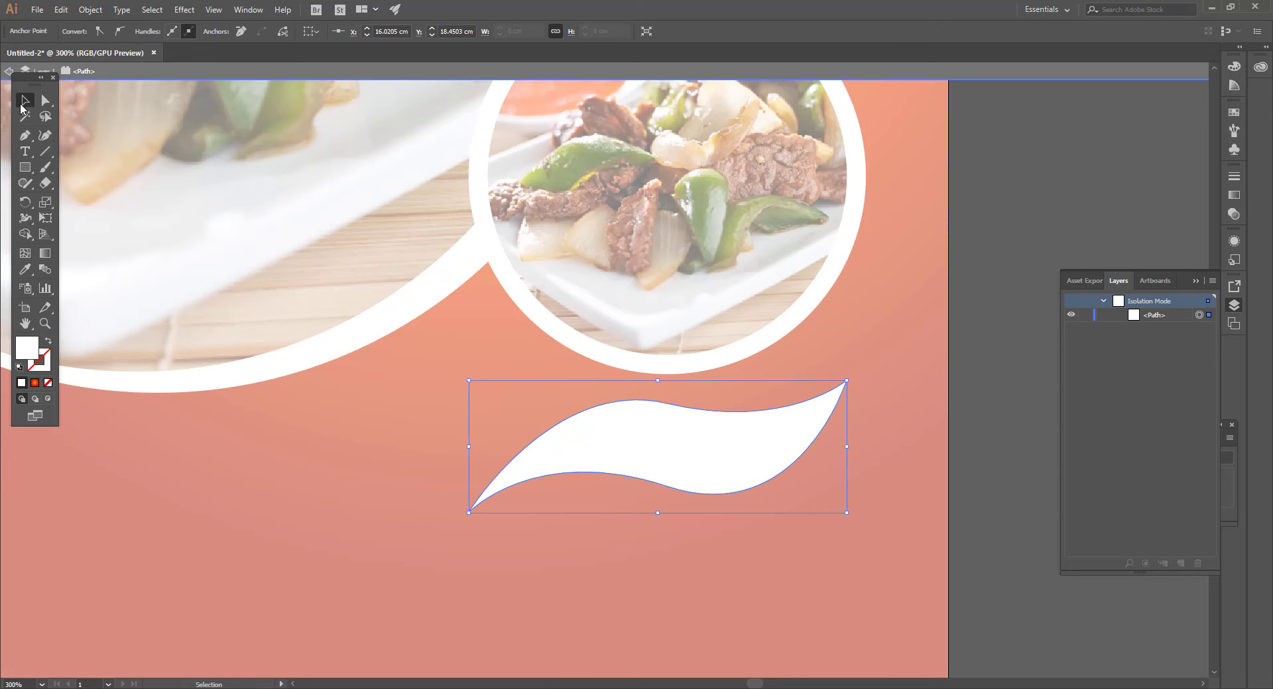
click(569, 580)
double_click(568, 580)
Move the ribbon over the small photo's lower part and scale it to about 5.89 by 2.05 cm
click(659, 469)
drag(658, 469, 657, 284)
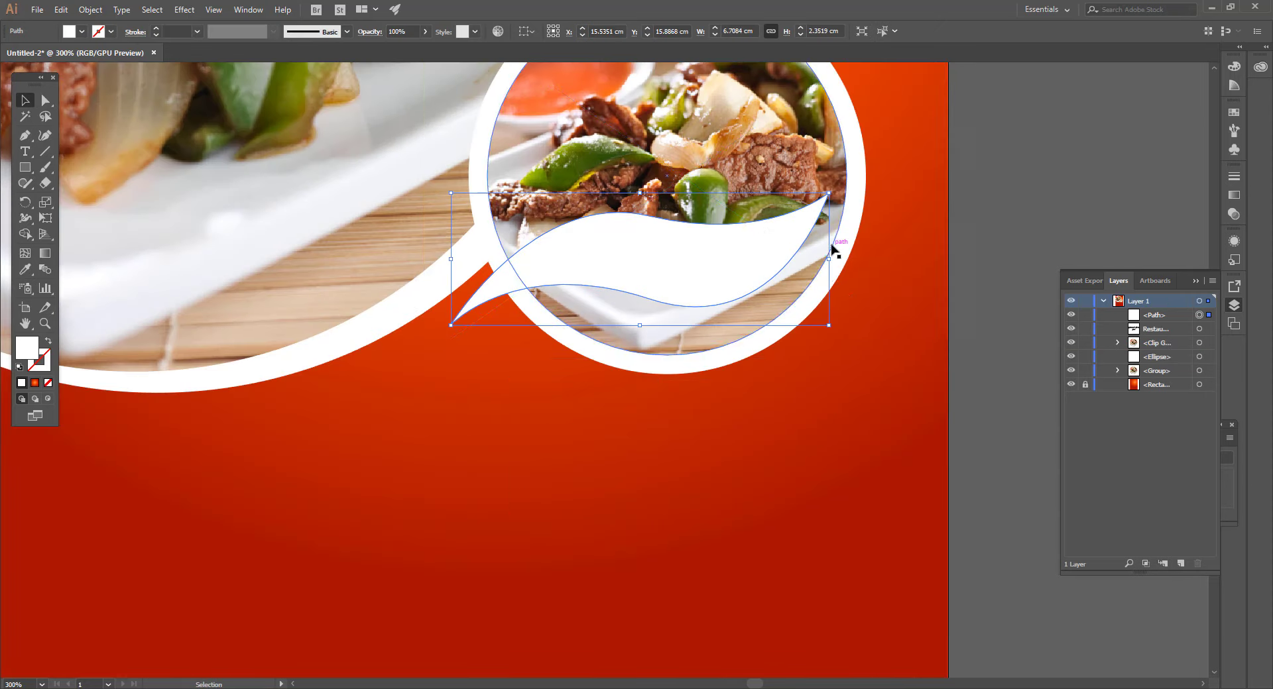
drag(827, 192, 781, 210)
drag(663, 267, 663, 248)
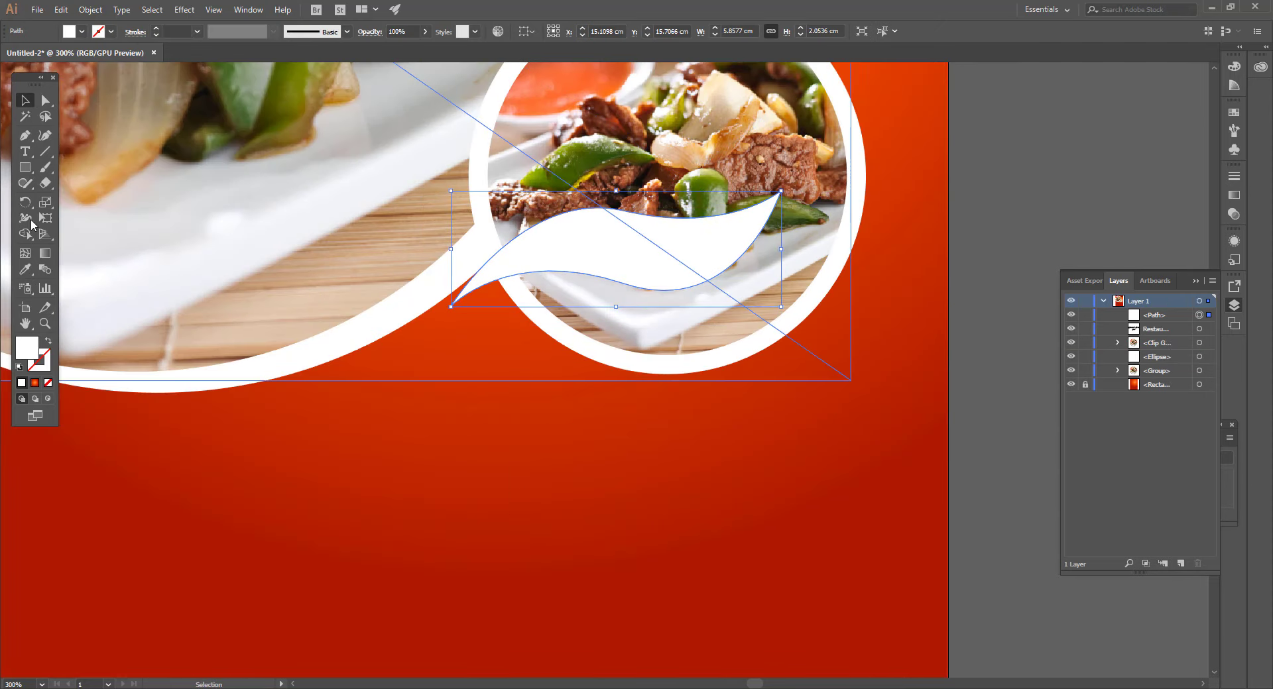
Give the ribbon the background's red-orange radial gradient by sampling it with the Eyedropper
click(25, 269)
click(321, 494)
key(v)
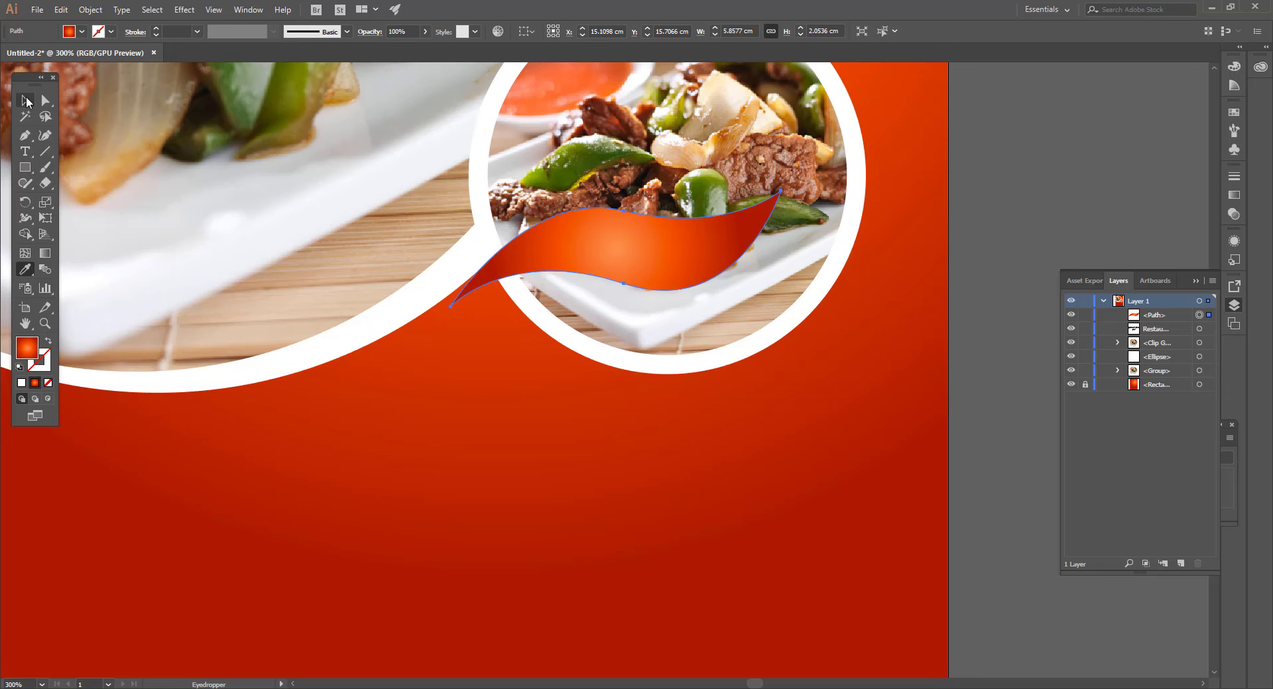
click(521, 475)
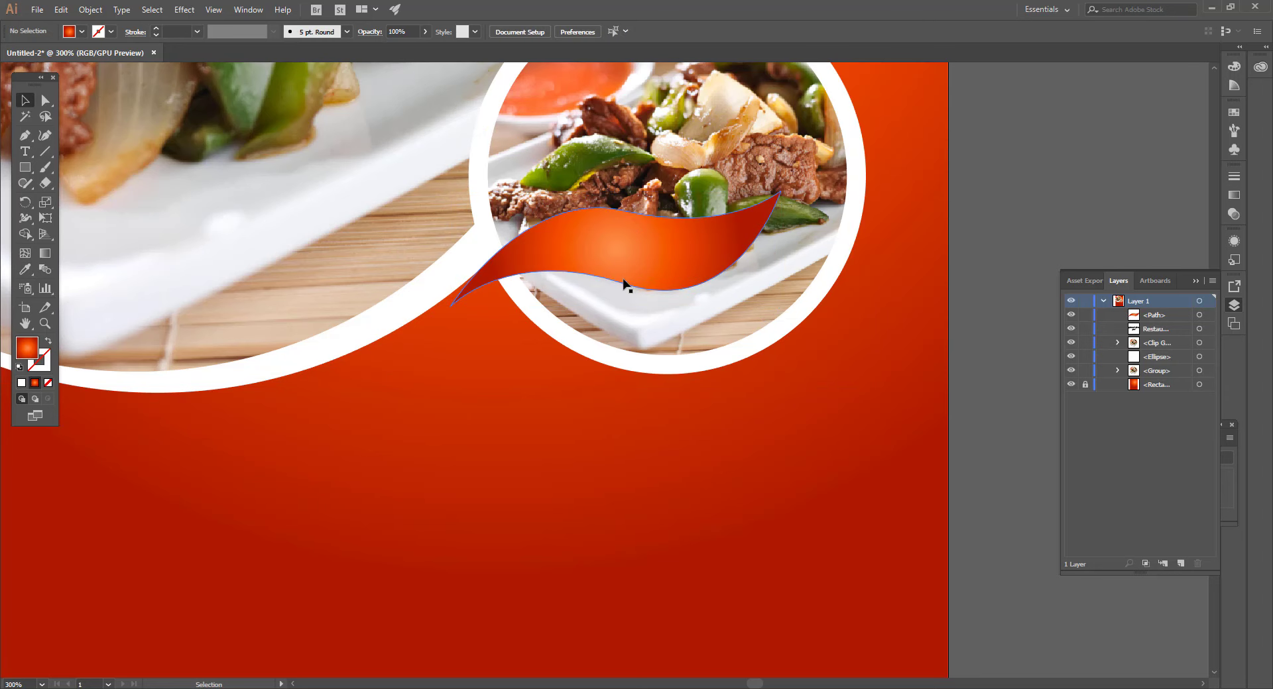
Duplicate the ribbon slightly lower, sample white for the copy's fill and send it behind the gradient ribbon
scroll(624, 280, up, 1)
drag(625, 266, 627, 276)
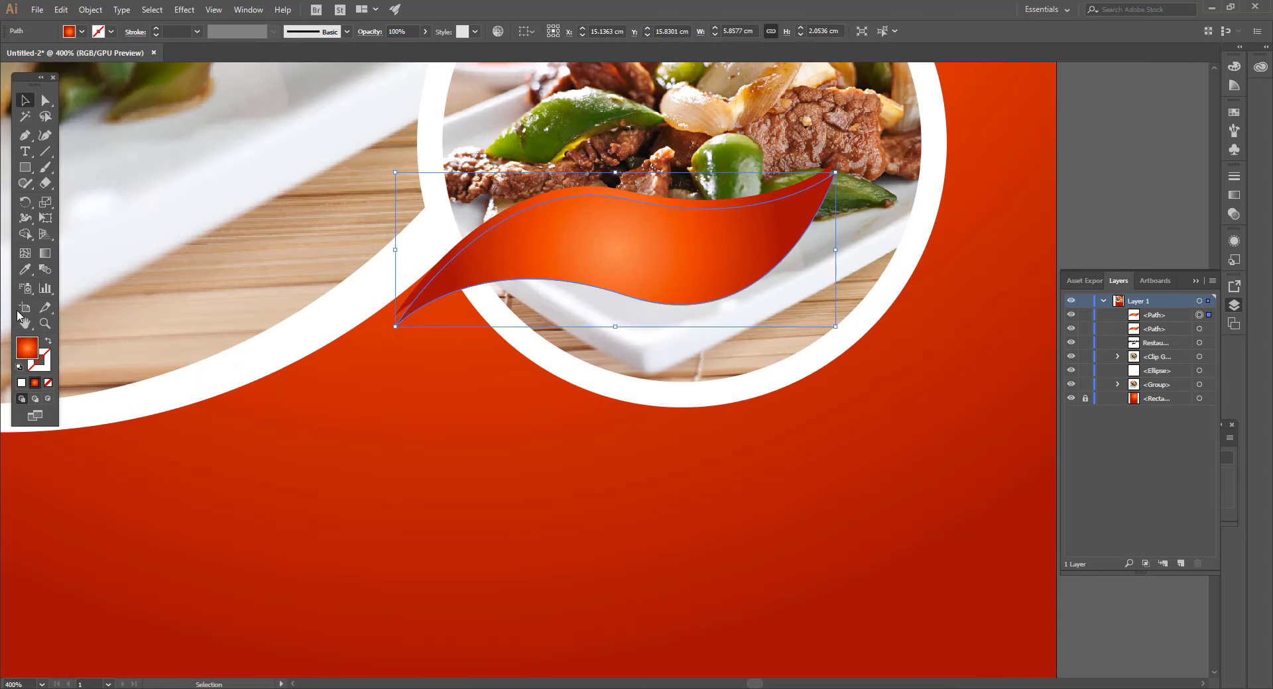
key(i)
click(365, 253)
click(25, 100)
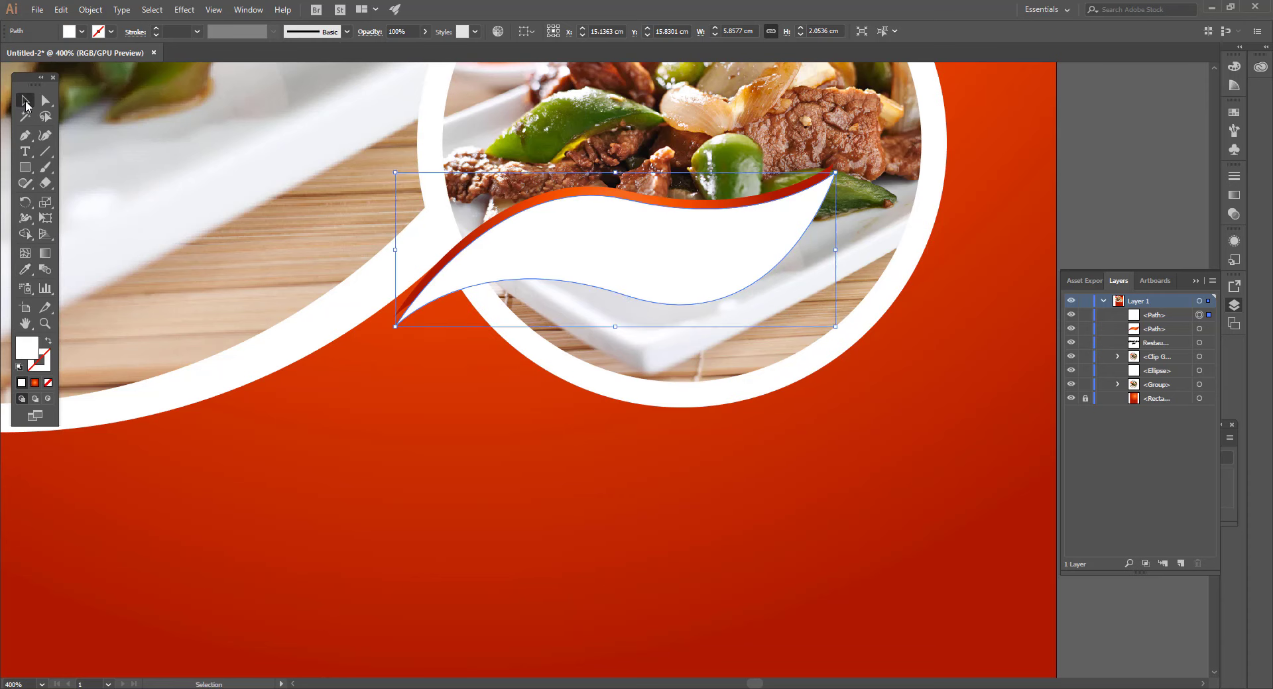
key(ctrl+bracketleft)
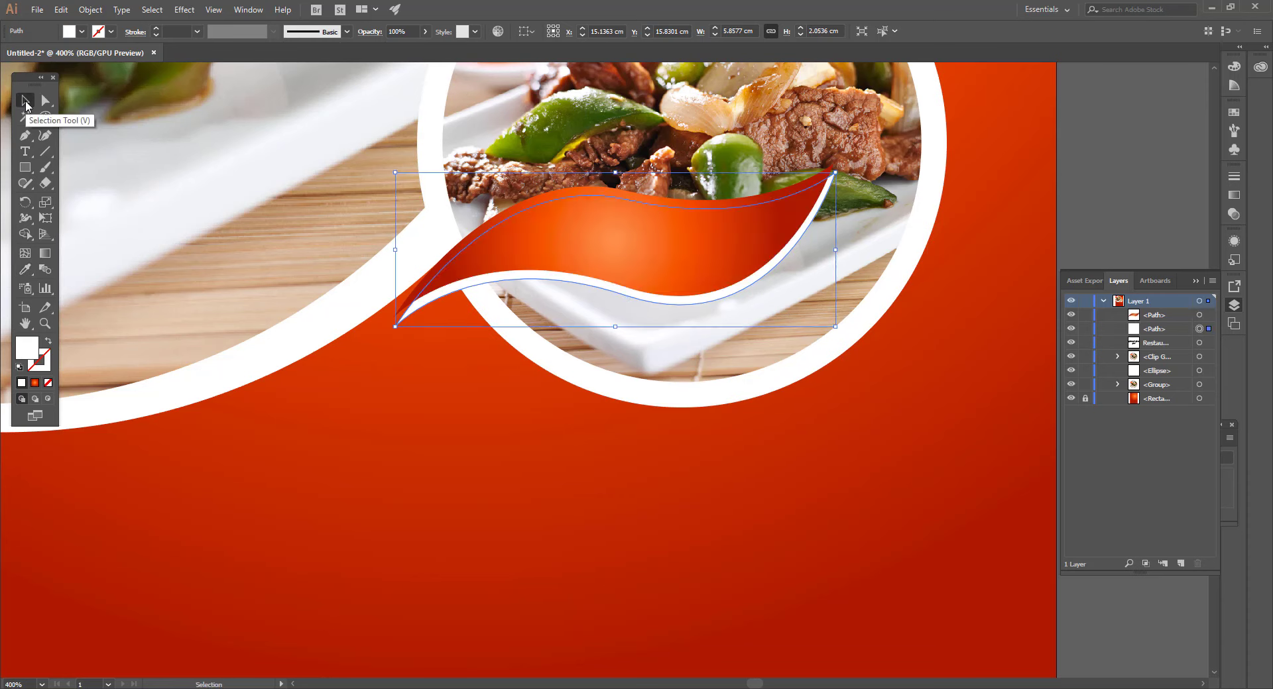
Add a Multiply drop shadow to the white ribbon with 75% opacity, X offset 0.2 cm, Y offset 0.1 cm and blur 0.18 cm
click(187, 12)
mouse_move(265, 160)
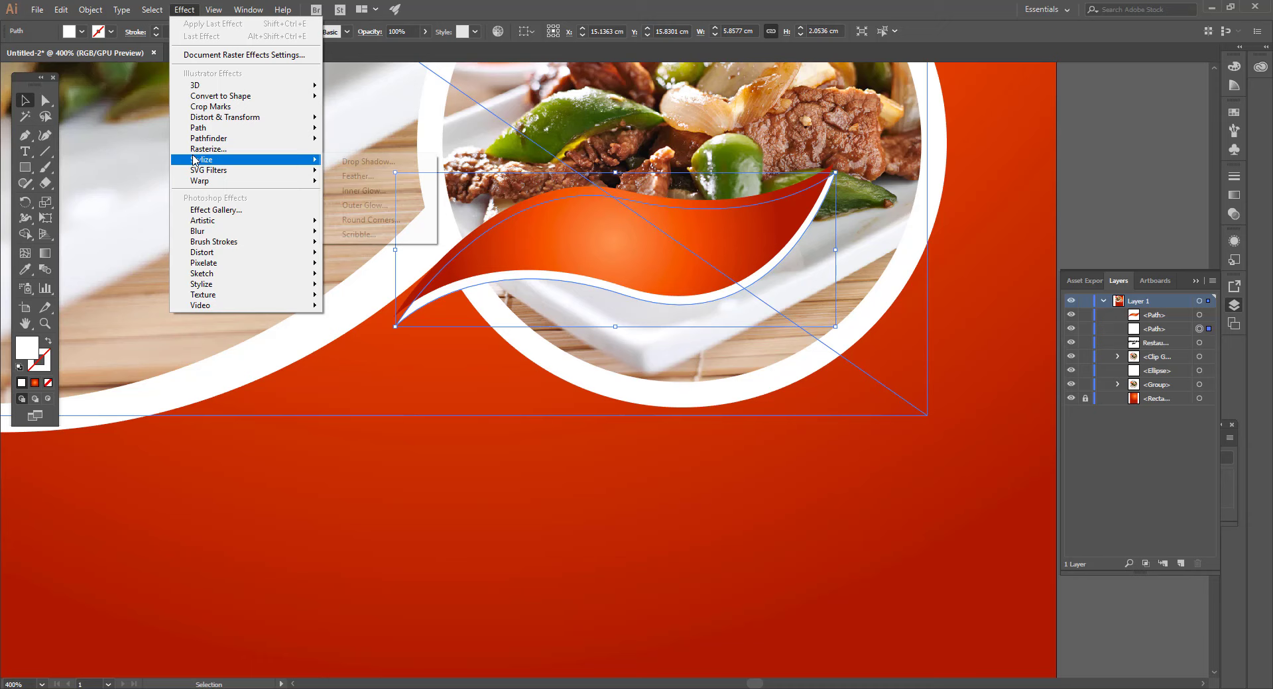
click(368, 162)
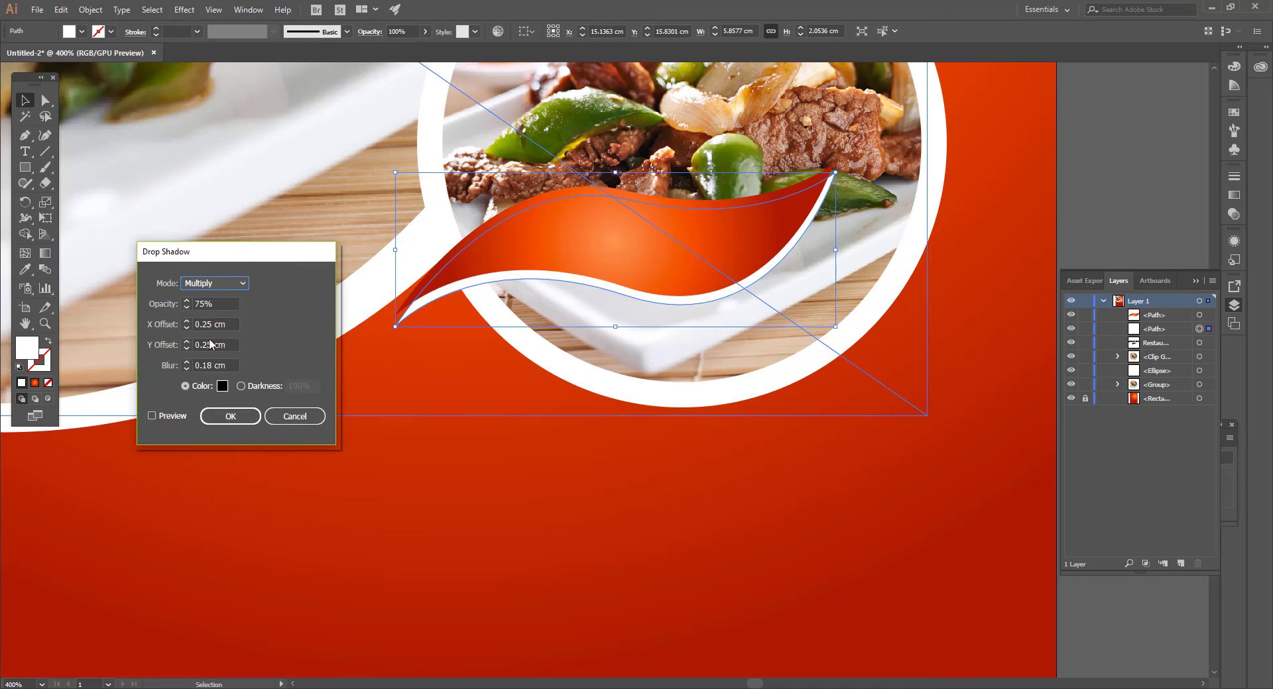
click(176, 416)
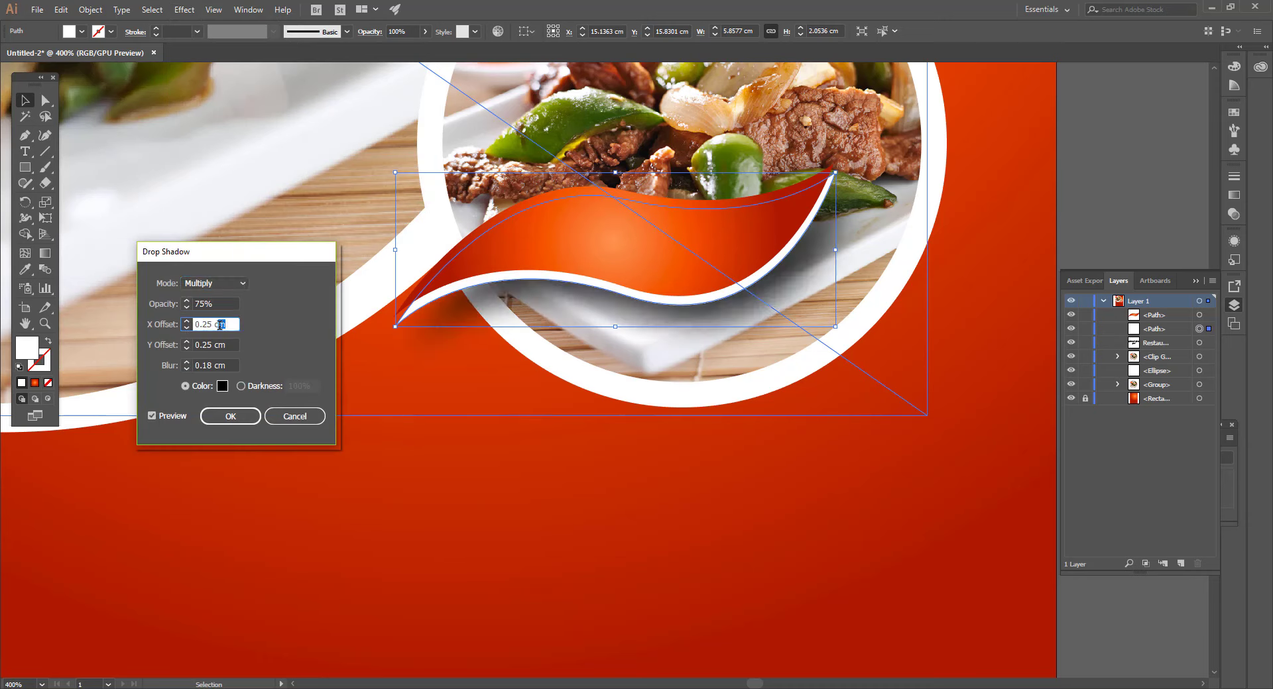
key(Tab)
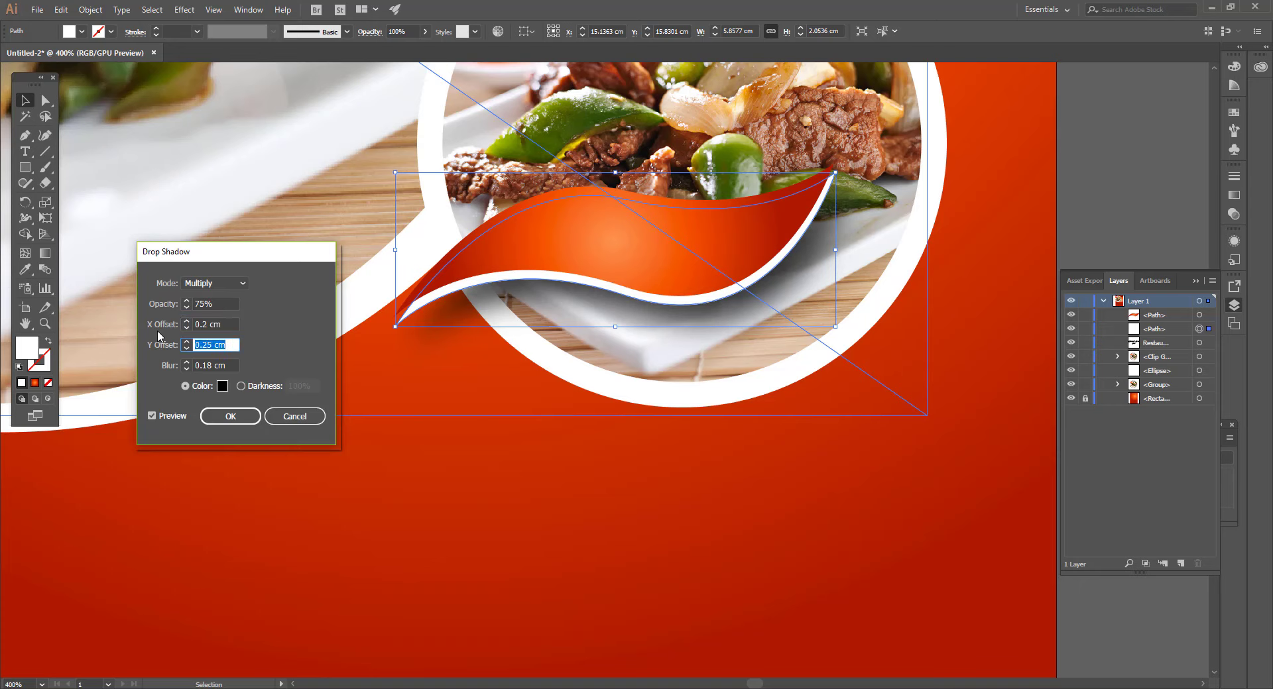
text(0.1)
key(Tab)
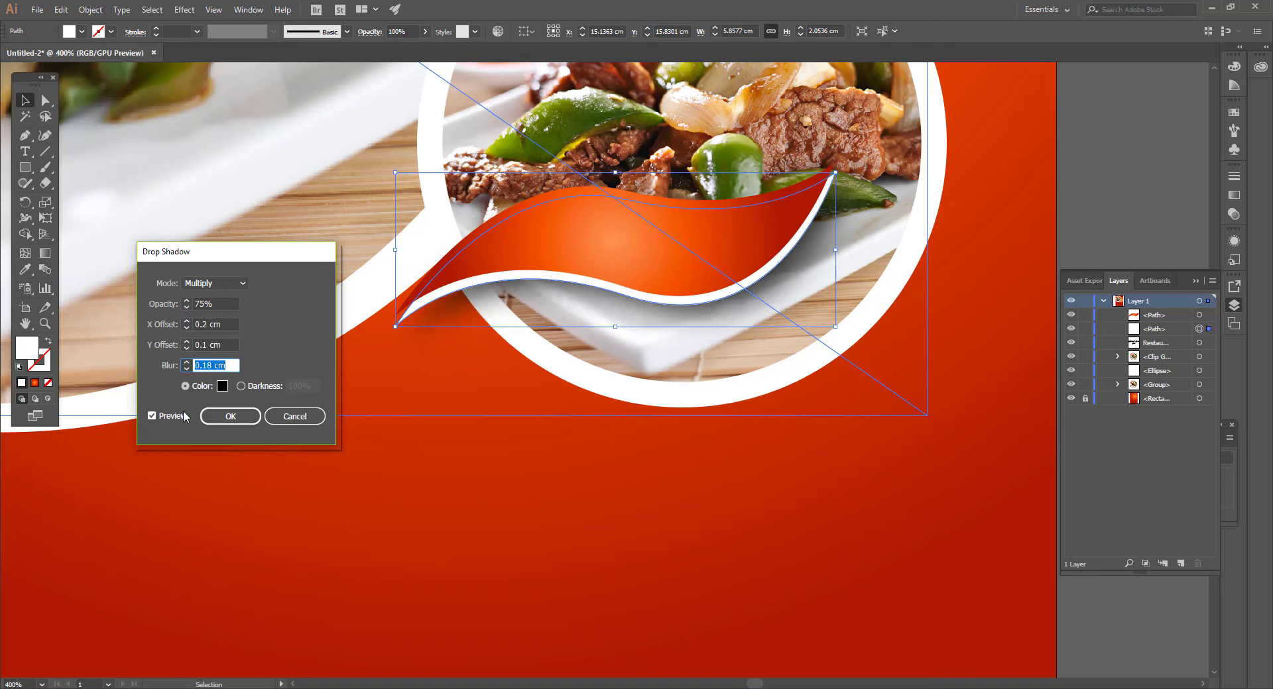
click(230, 416)
Group the gradient ribbon with its white shadowed copy
drag(435, 323, 411, 299)
key(ctrl+z)
drag(446, 385, 405, 299)
click(97, 12)
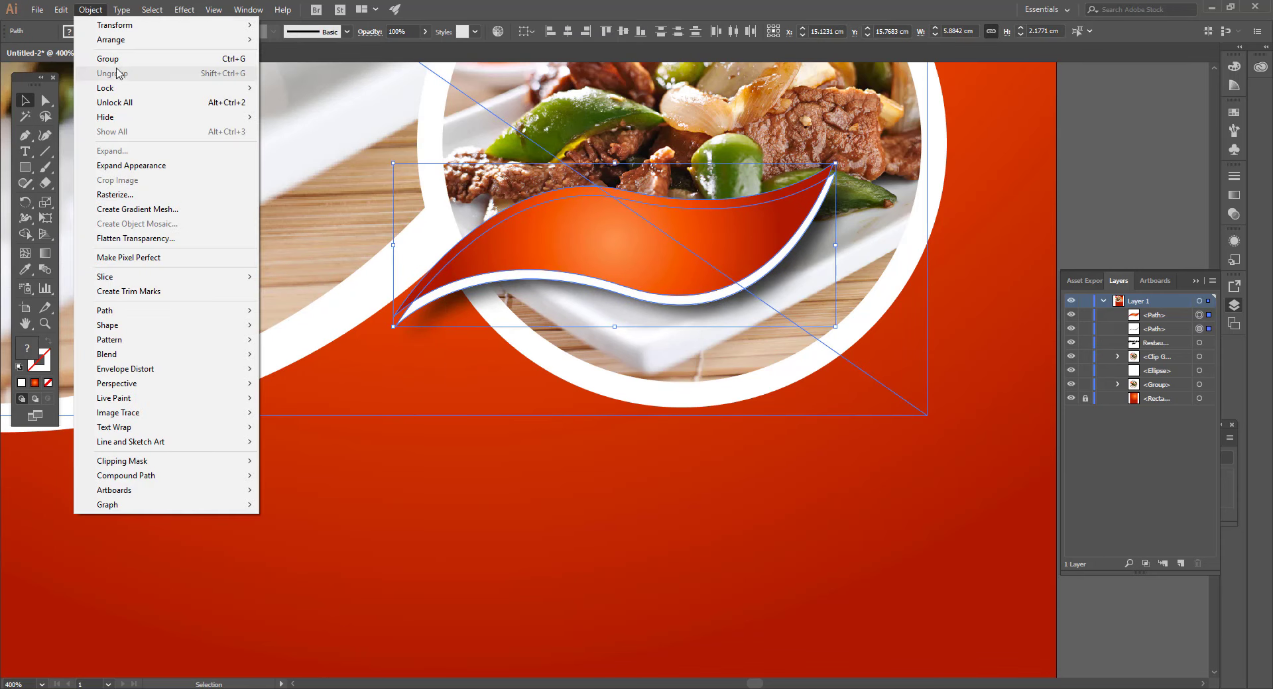
click(118, 59)
click(381, 435)
Move the ribbon group slightly down and to the right over the small photo's lower part
scroll(398, 443, down, 1)
drag(566, 307, 595, 336)
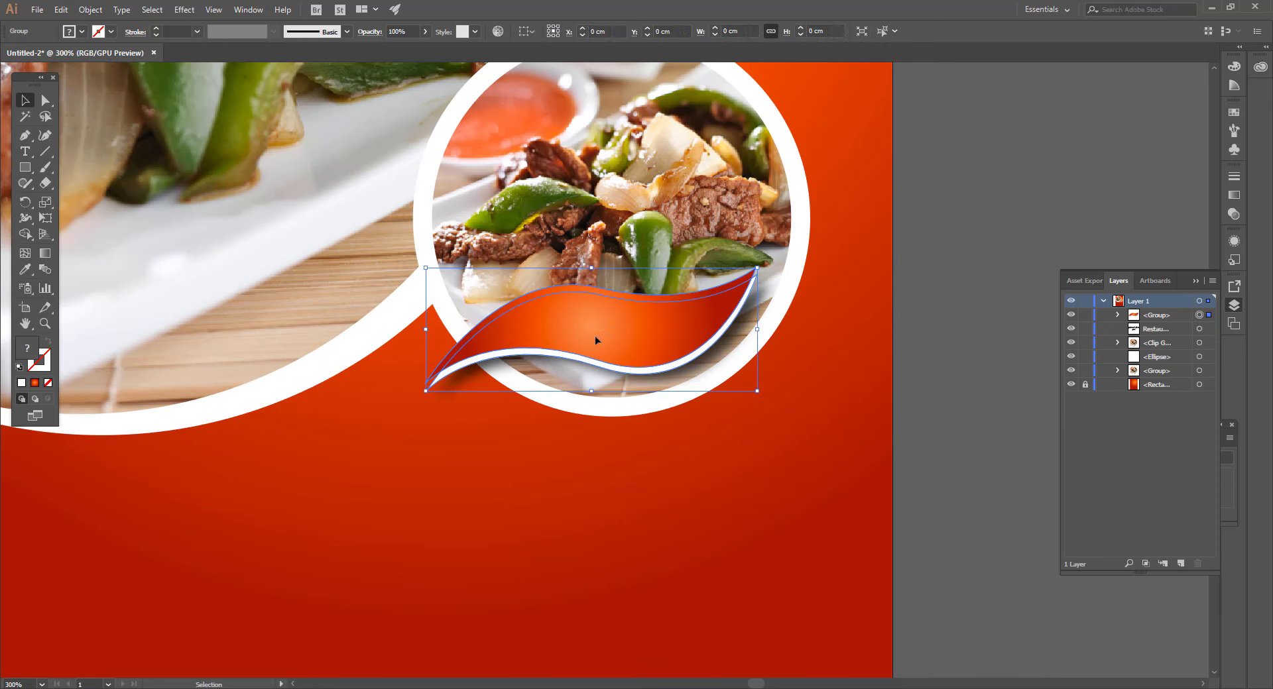
click(606, 518)
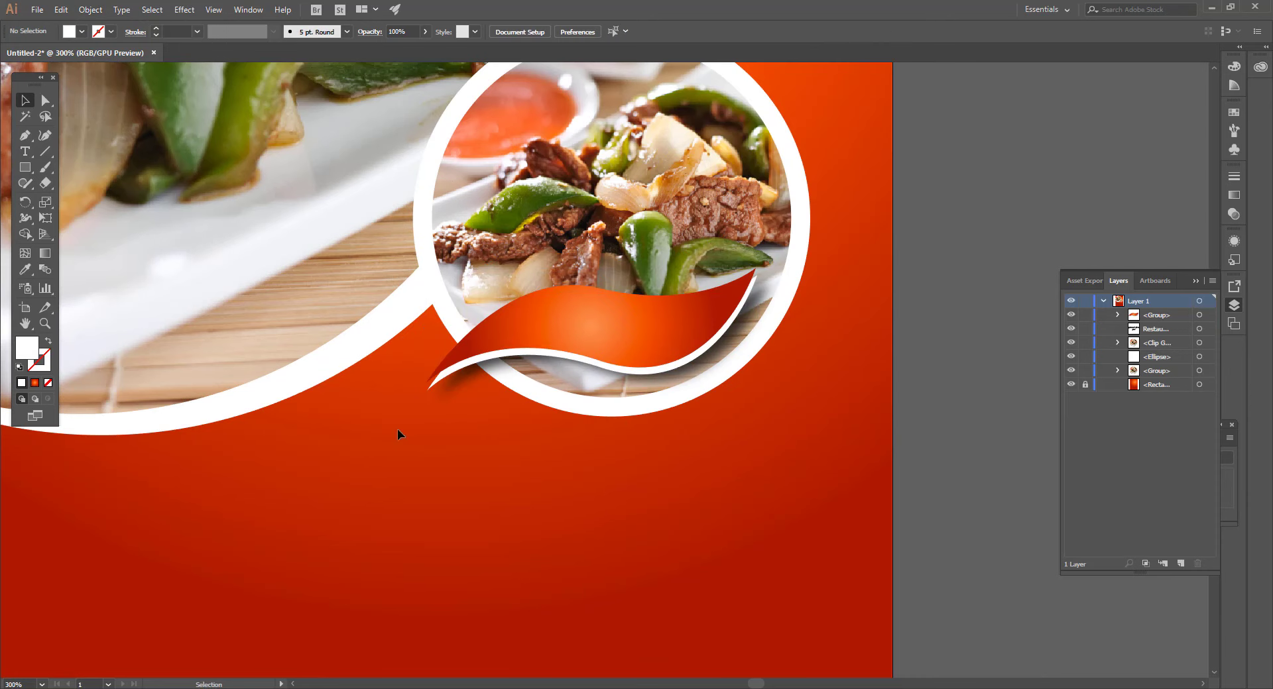
Add the price text "$15" in Bebas Neue on the red background below the small photo
key(t)
click(474, 496)
click(470, 32)
text(beb)
click(502, 139)
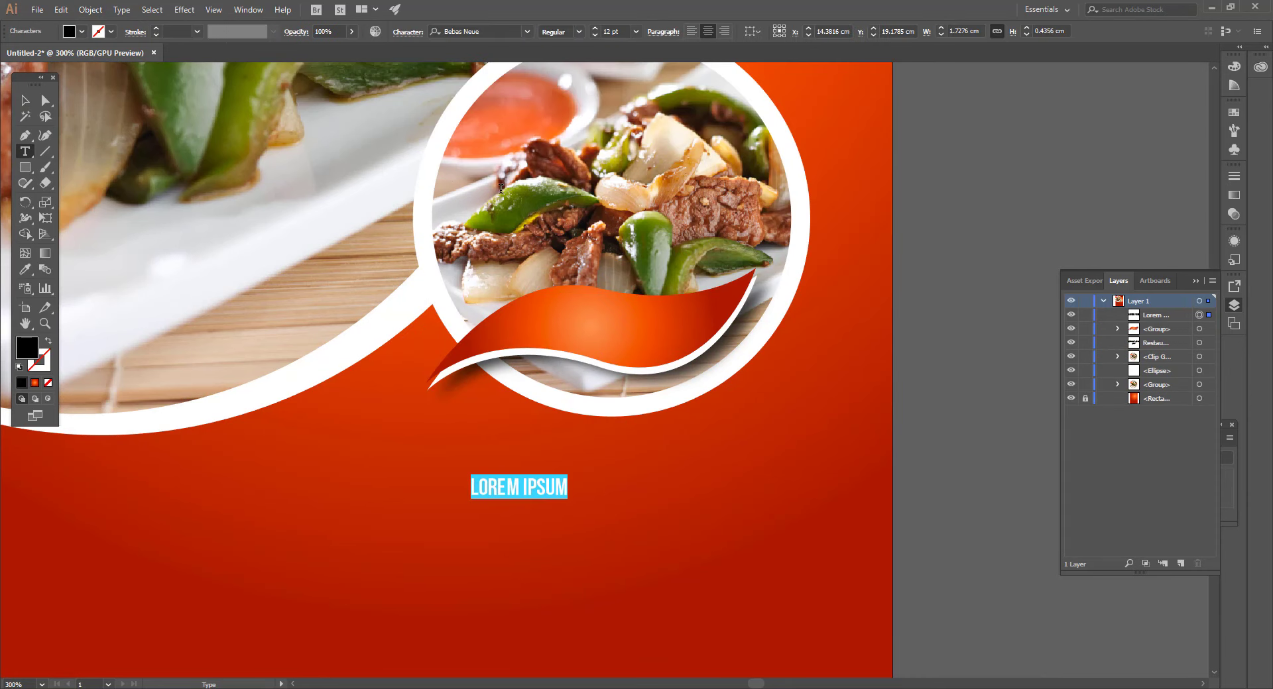
text(S)
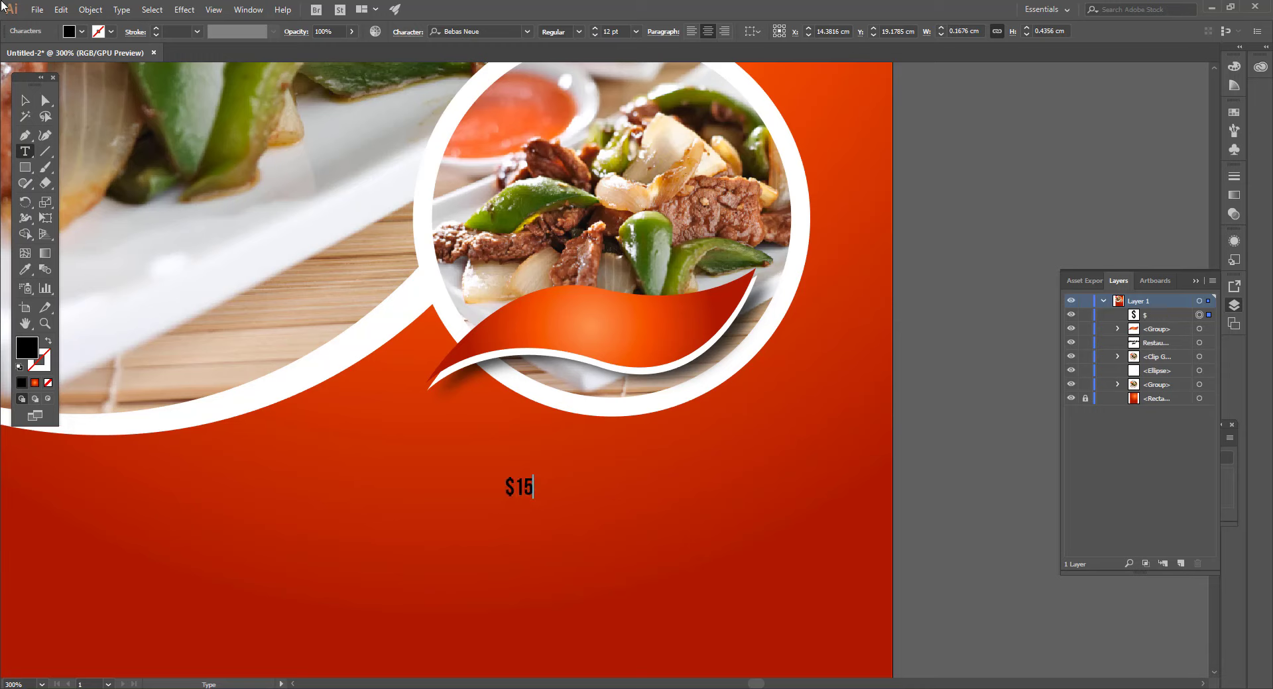
Place the "$15" text on the ribbon's left half, enlarge it to about 20.84 pt and fill it white
click(24, 101)
drag(534, 504, 571, 323)
click(51, 55)
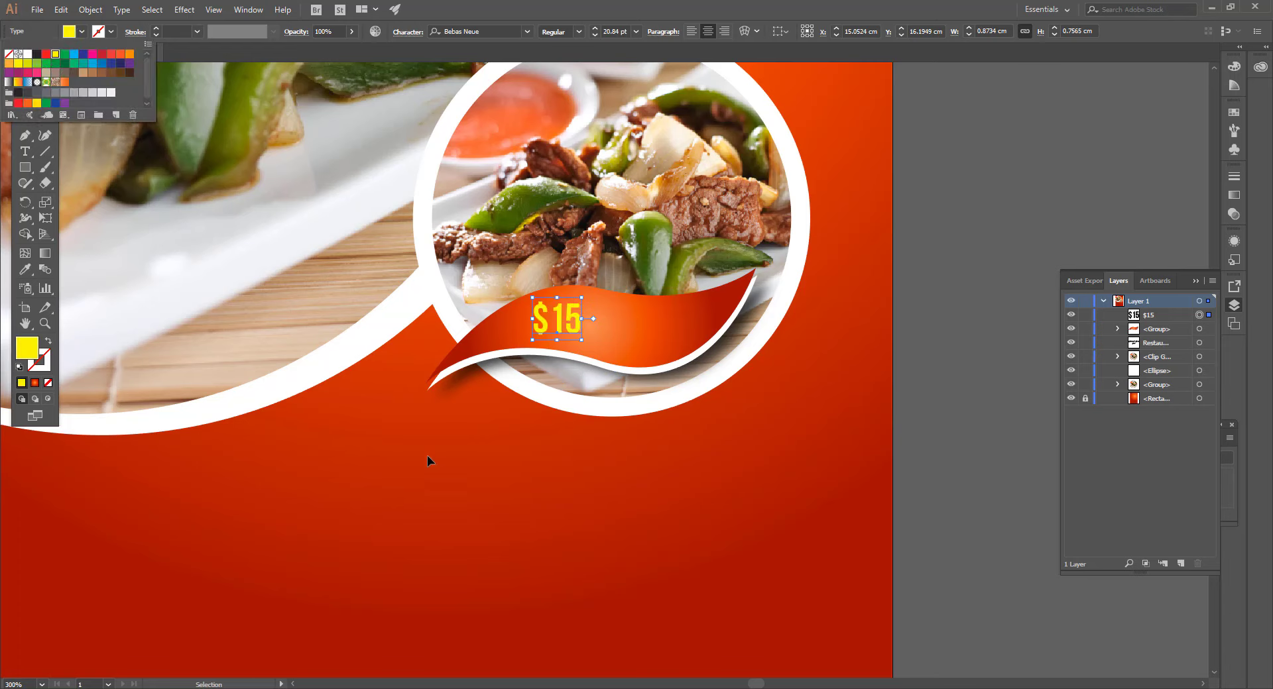
click(426, 457)
click(76, 33)
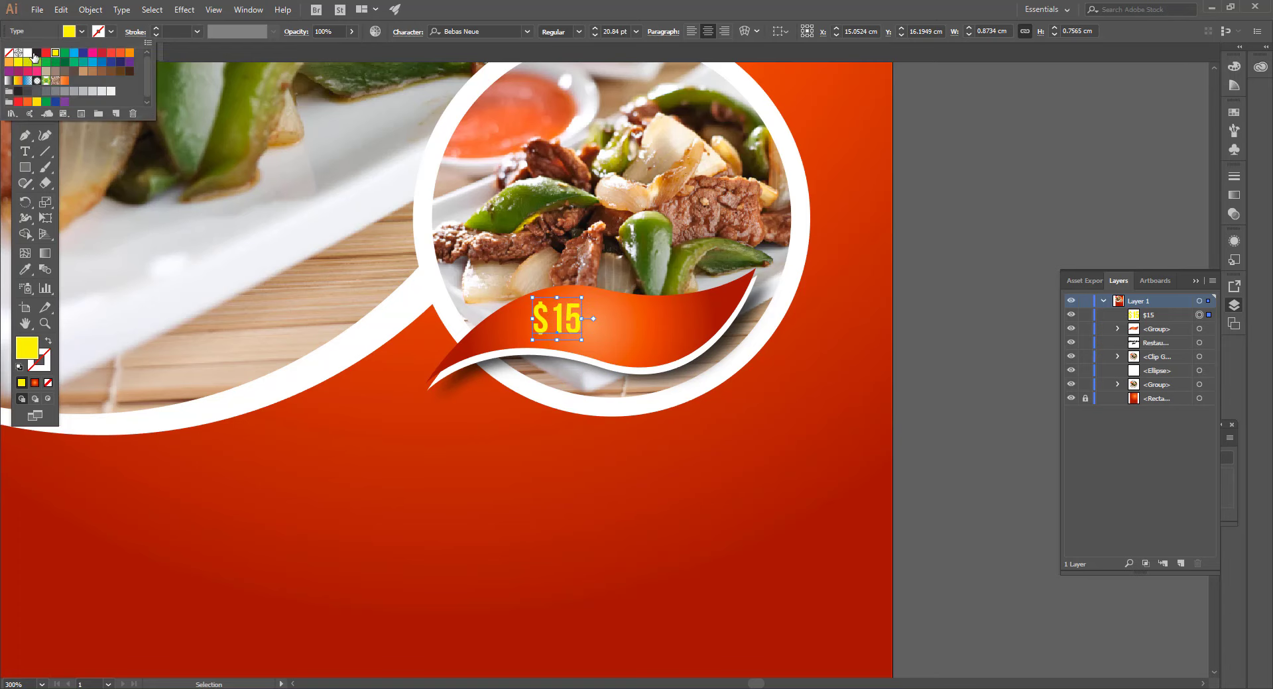
click(25, 54)
click(426, 512)
Duplicate the "$15" text to its right on the ribbon and change the copy's wording to "food name"
scroll(648, 357, up, 2)
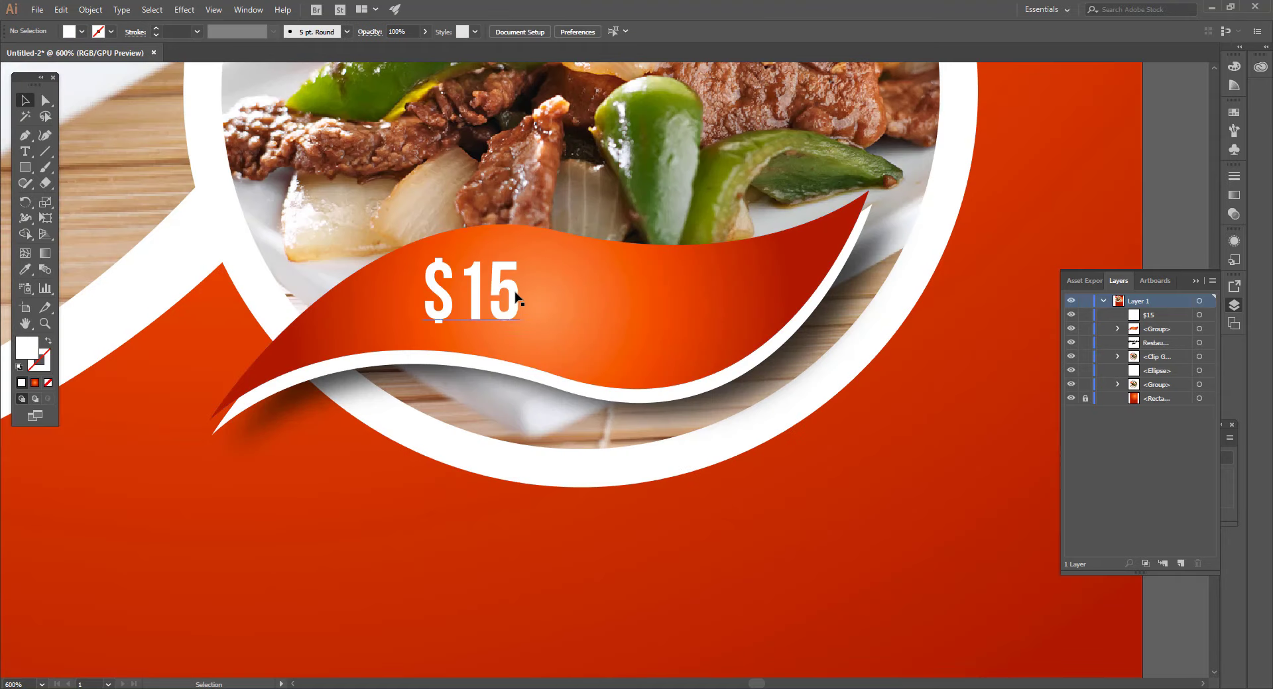
drag(513, 295, 625, 307)
double_click(588, 315)
key(ctrl+a)
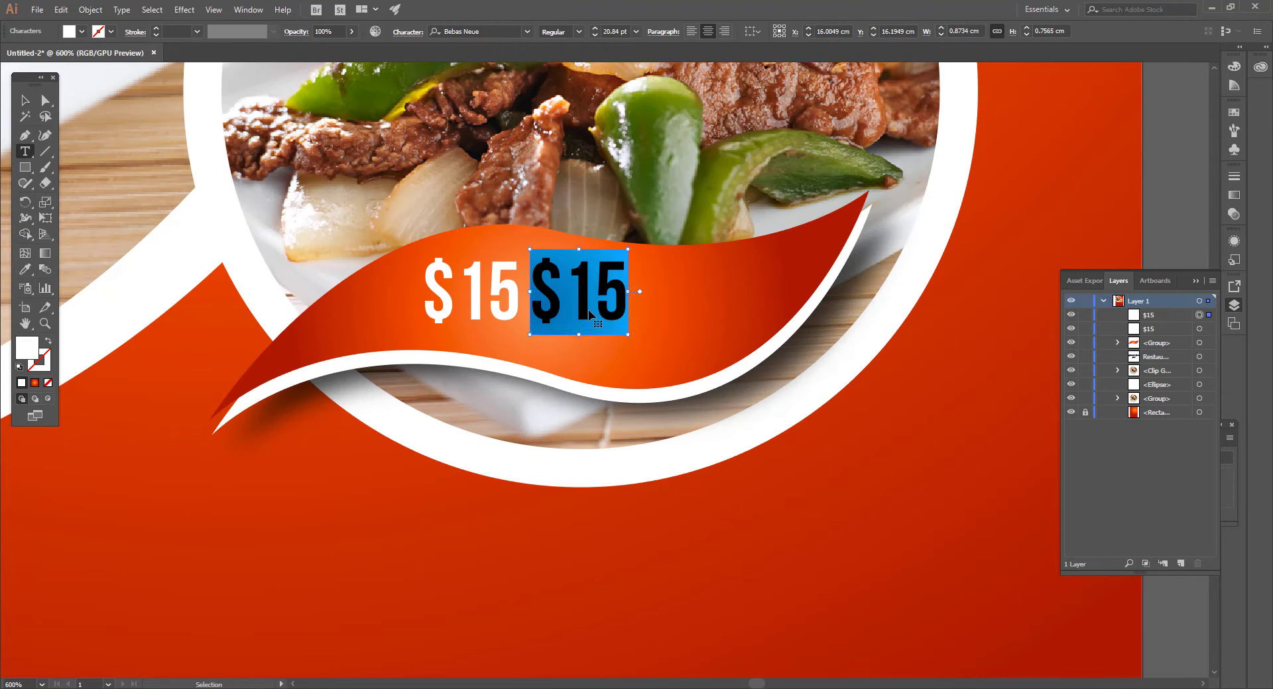
text(food name)
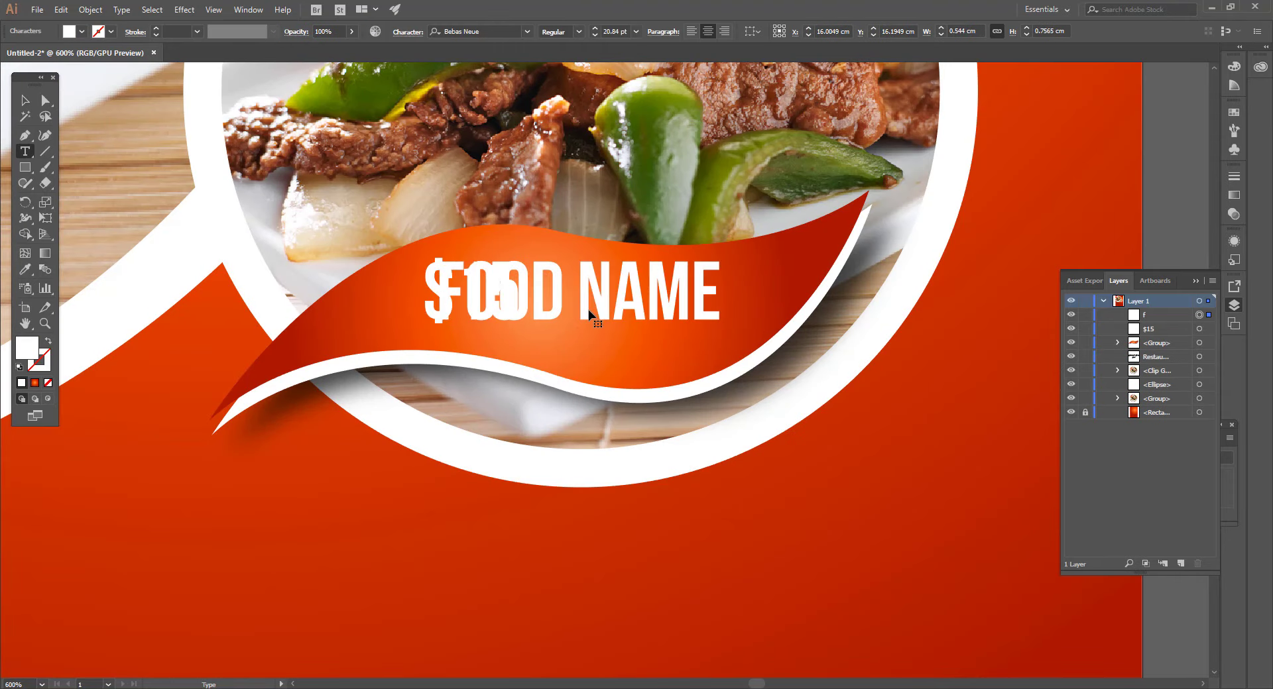
click(26, 102)
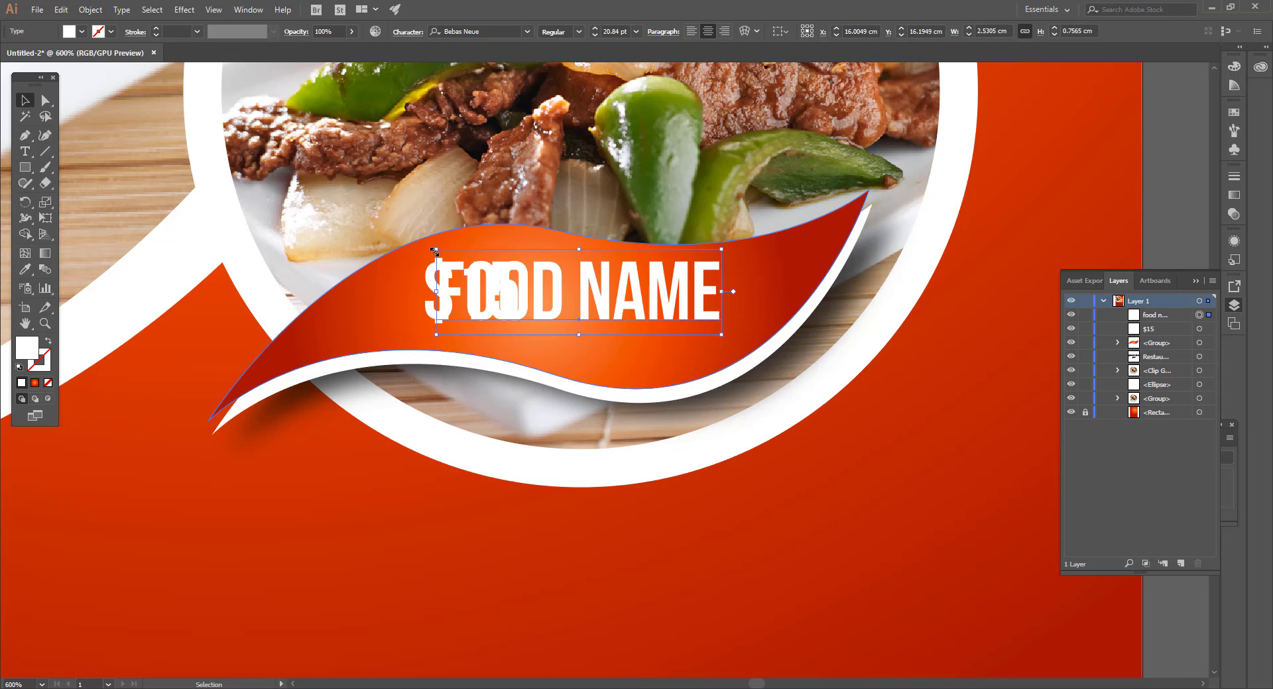
Scale the food name text down beside the price and group the two texts
drag(437, 249, 556, 302)
shift+click(489, 310)
key(ctrl+g)
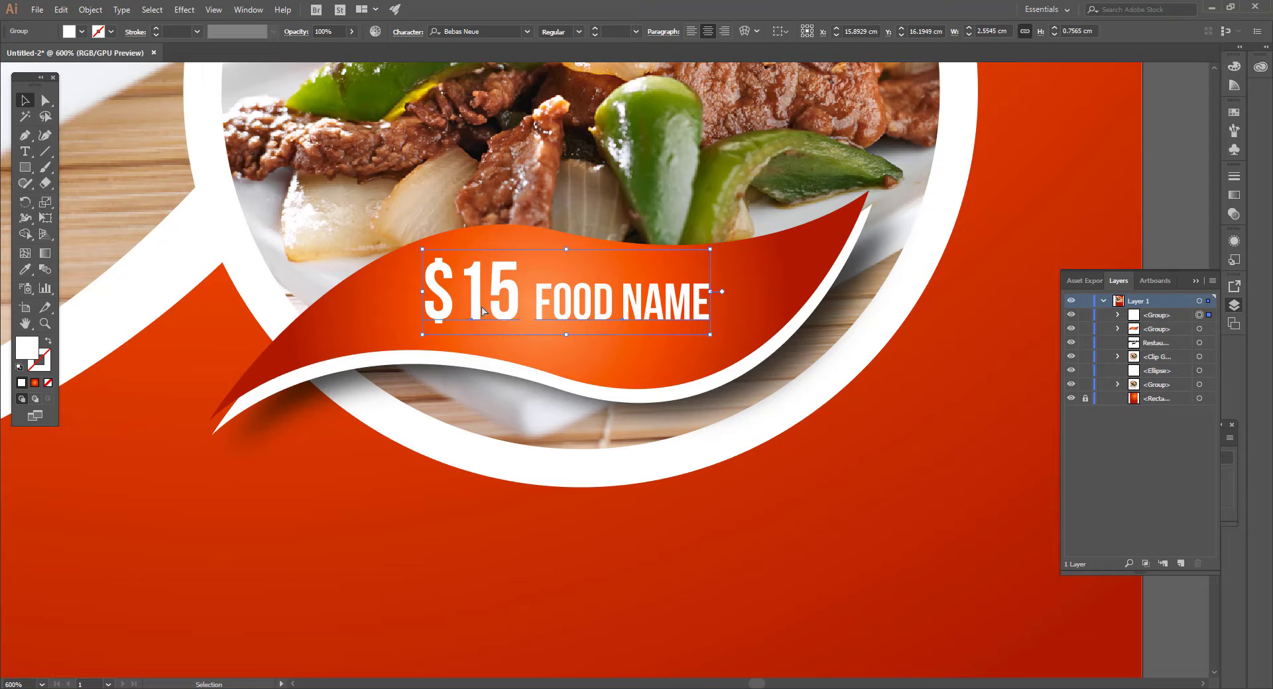
click(750, 499)
Add a Multiply drop shadow to the small photo's white circle with 75% opacity, X offset -0.2 cm, Y offset -0.1 cm and blur 0.1 cm
scroll(707, 528, down, 3)
scroll(693, 533, down, 1)
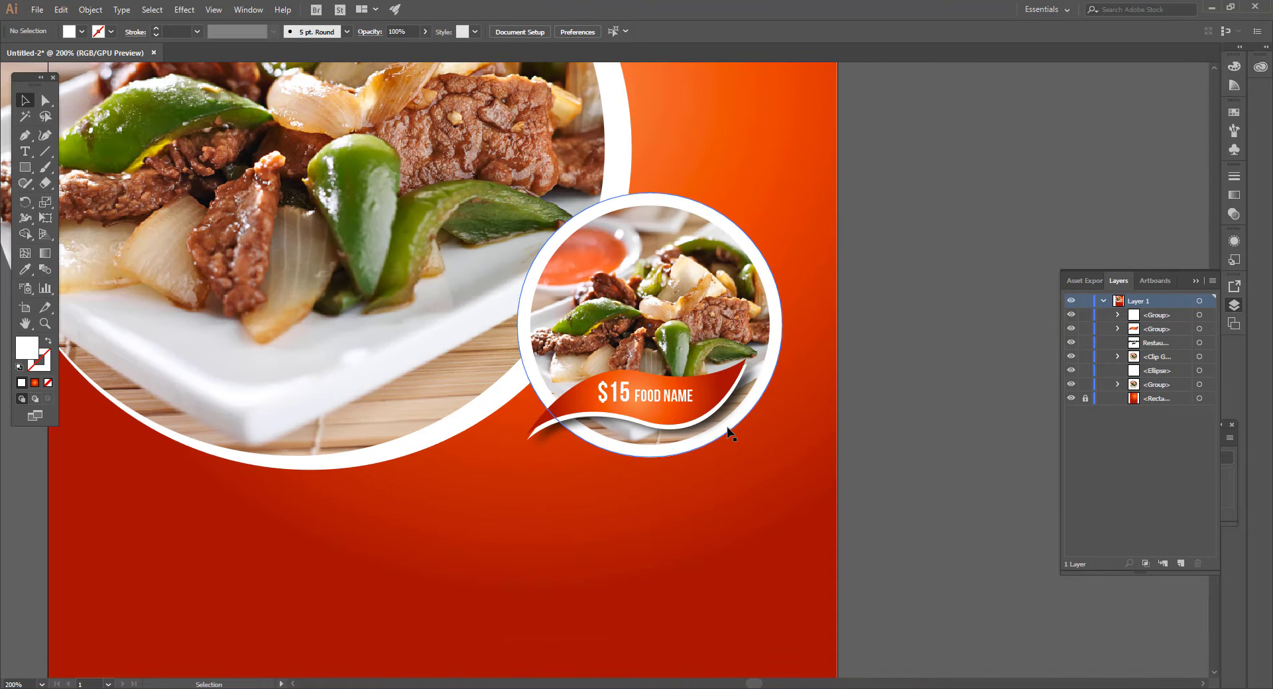
click(724, 426)
click(179, 11)
mouse_move(196, 164)
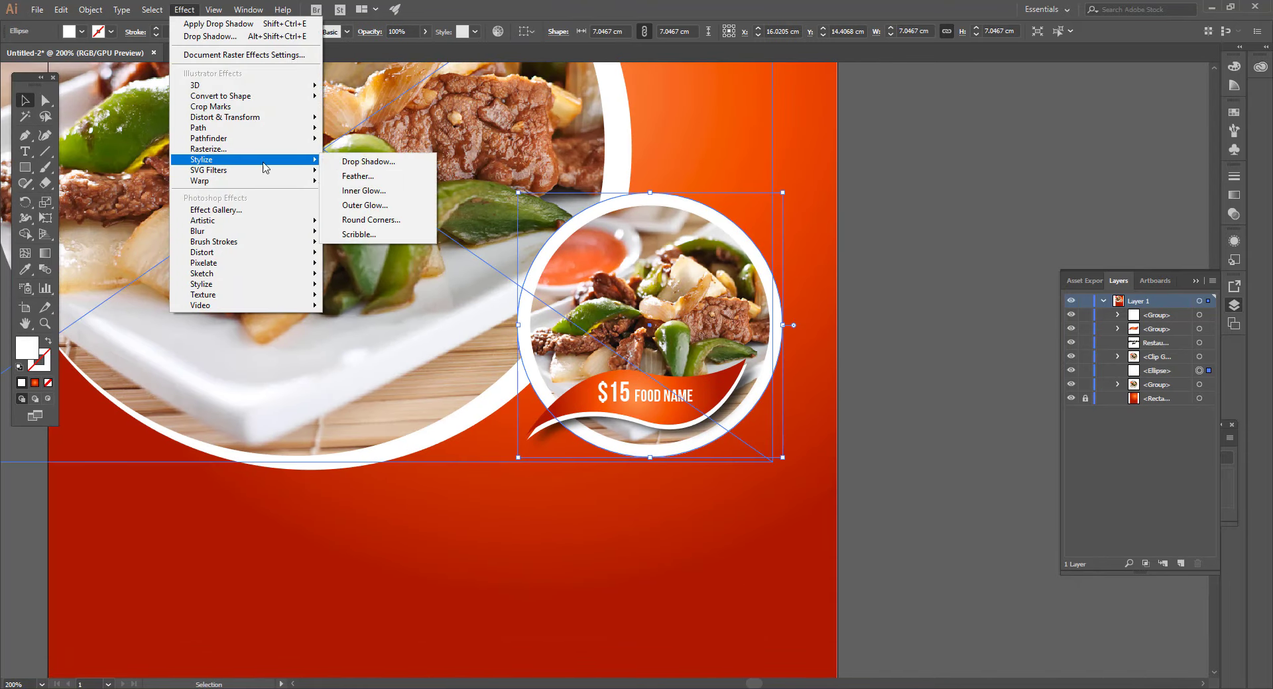
click(358, 162)
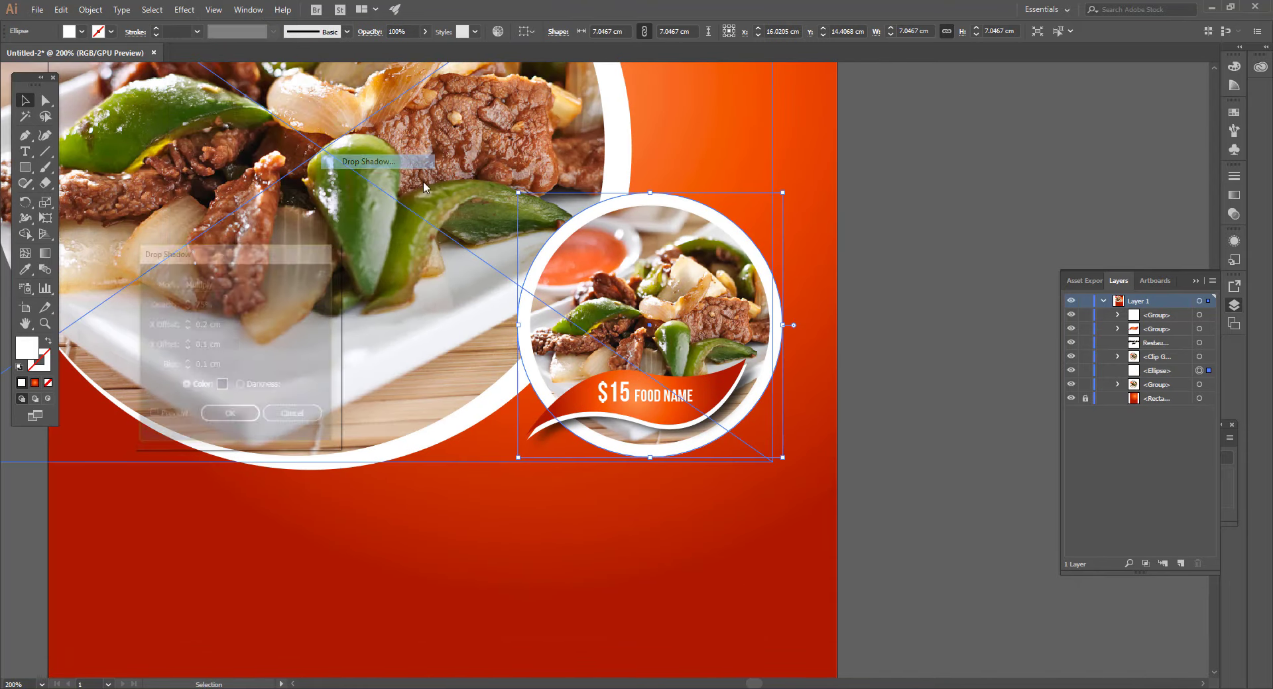
click(194, 324)
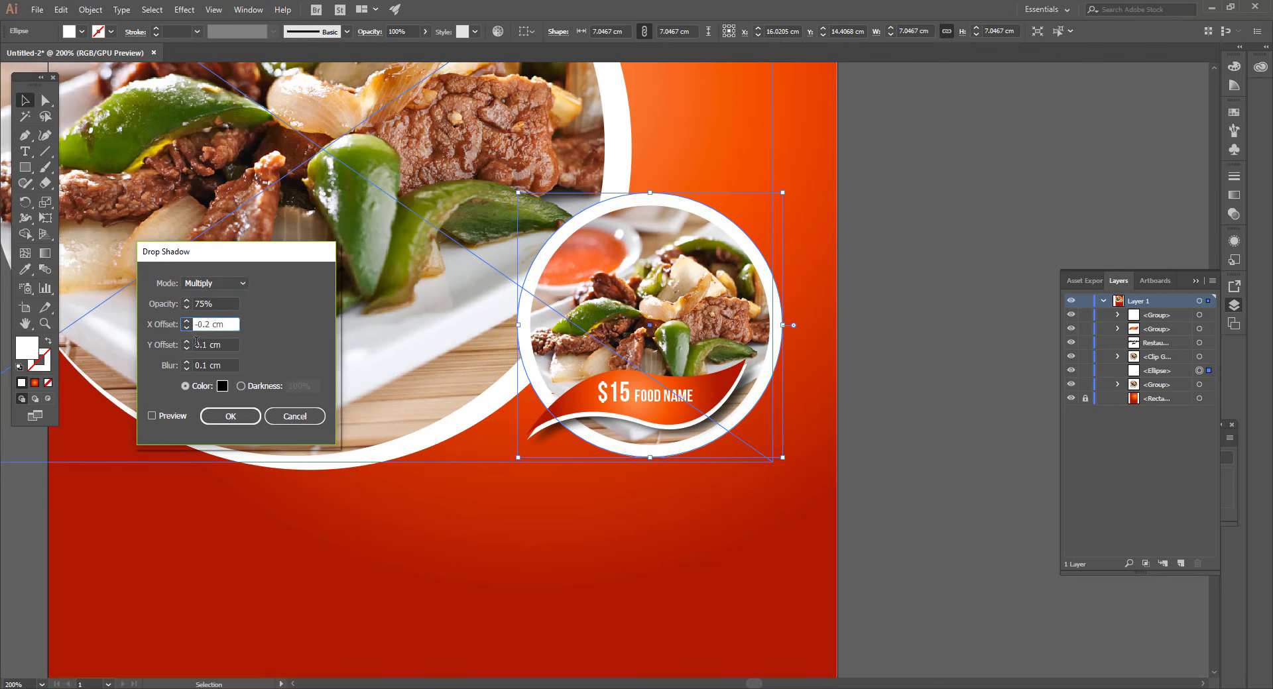
click(196, 342)
click(174, 418)
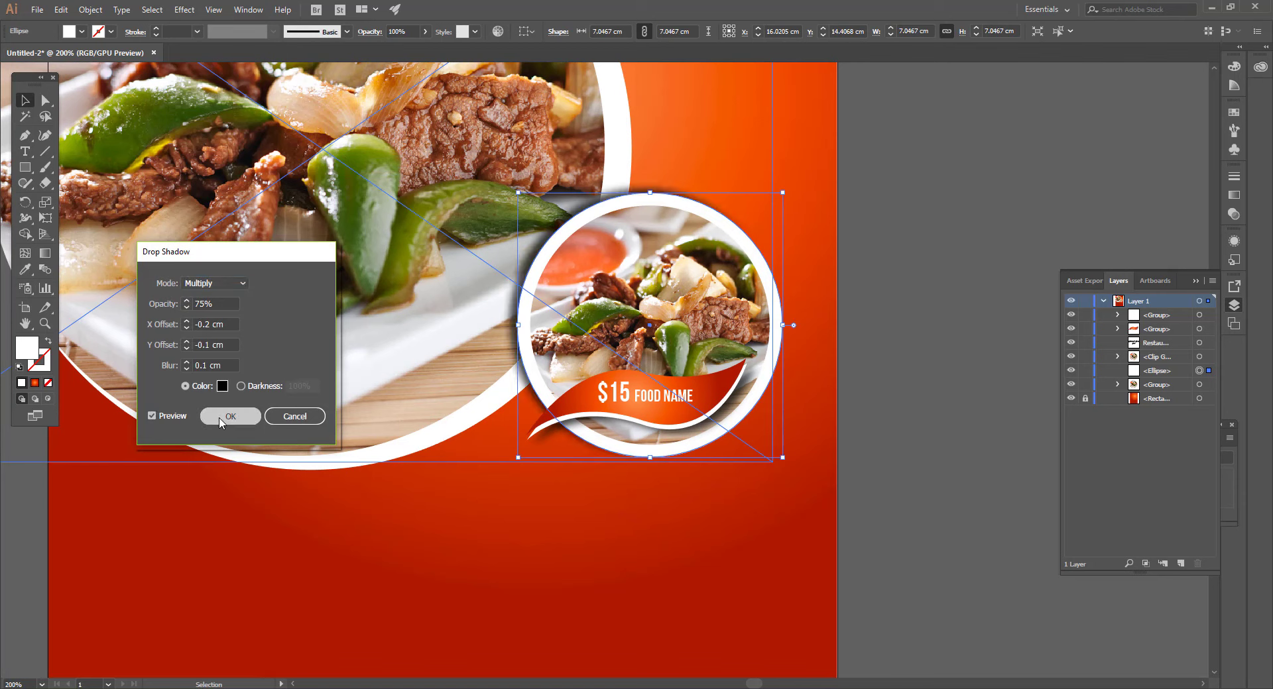
click(225, 416)
Apply the last-used drop shadow effect to the large circular photo group
click(419, 443)
click(174, 10)
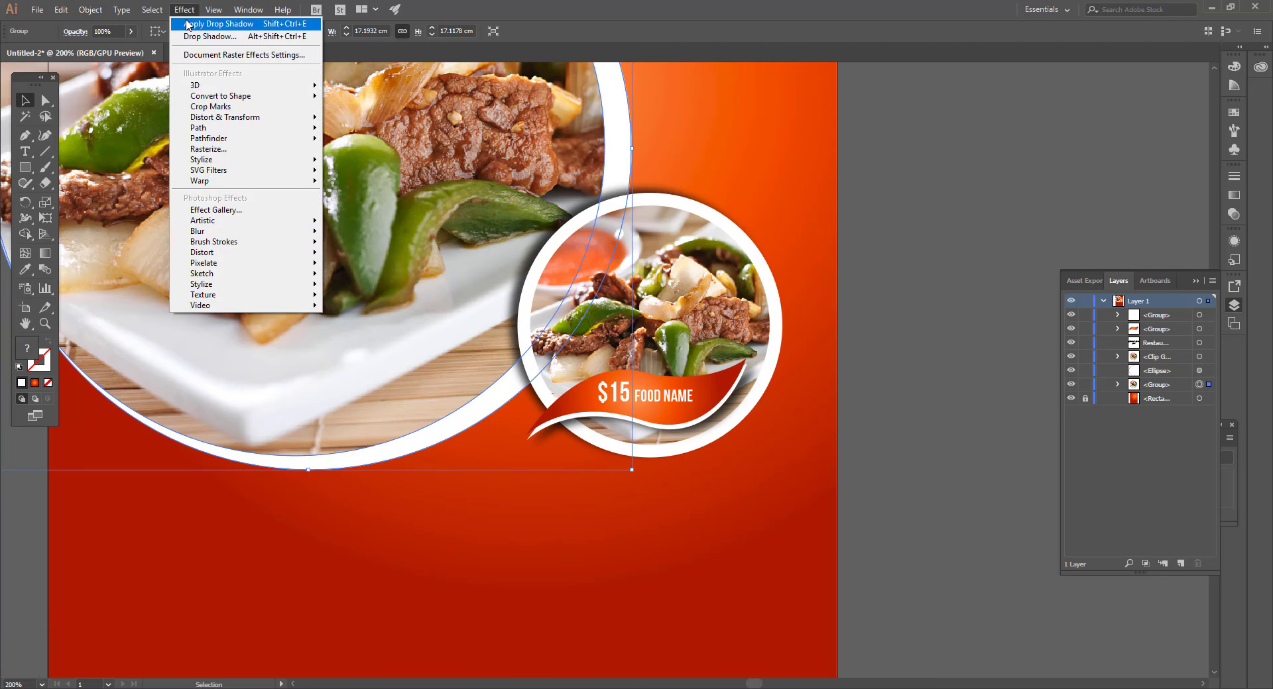
click(189, 26)
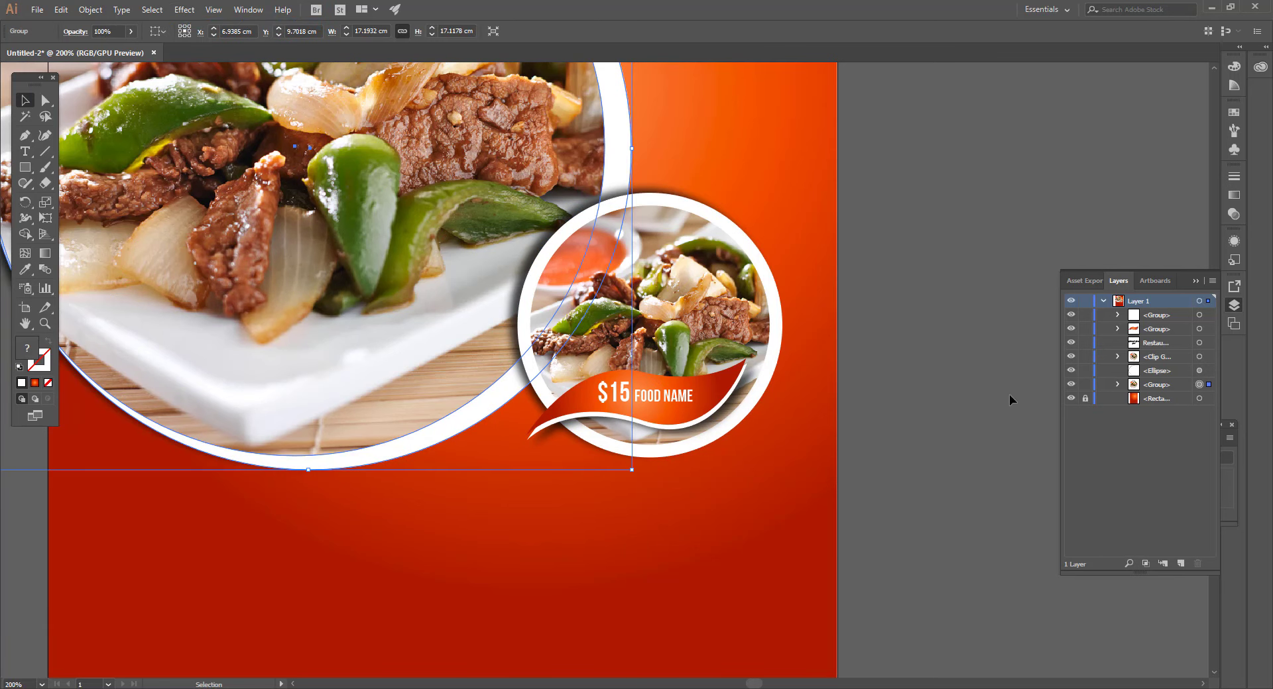
Set the large photo group's drop shadow offsets to 0.2 cm in X and 0.1 cm in Y
click(1233, 241)
click(1117, 291)
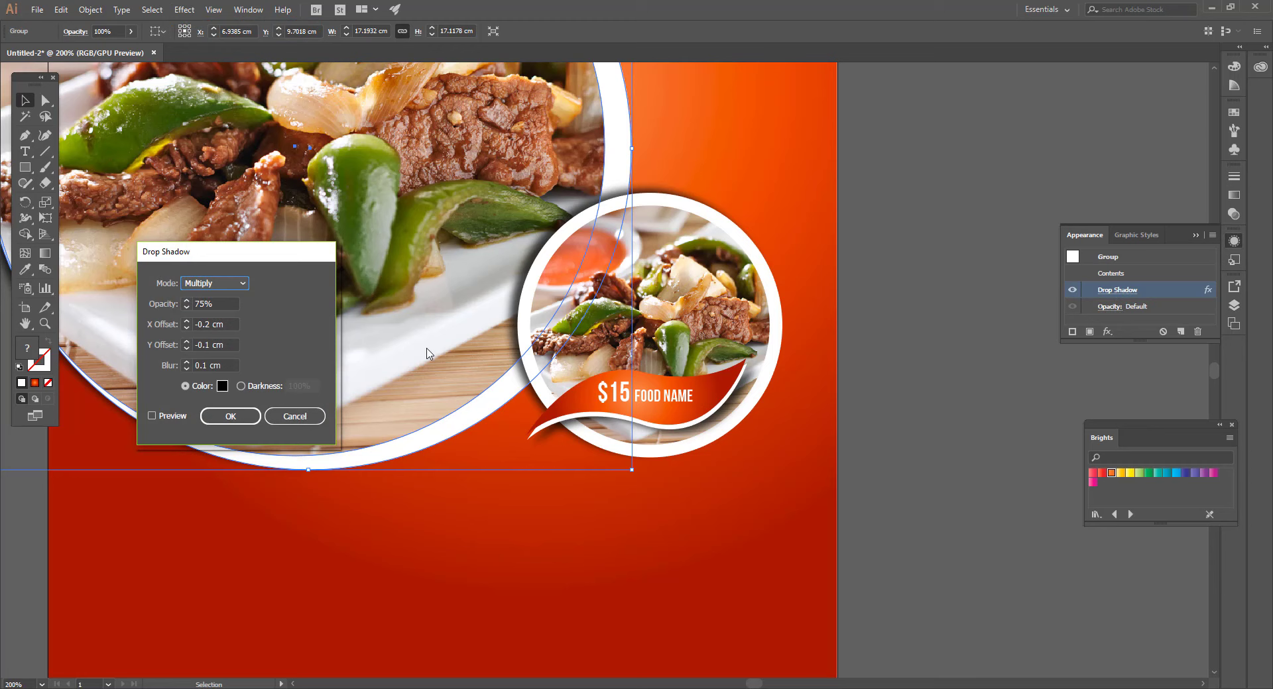
click(224, 323)
key(Tab)
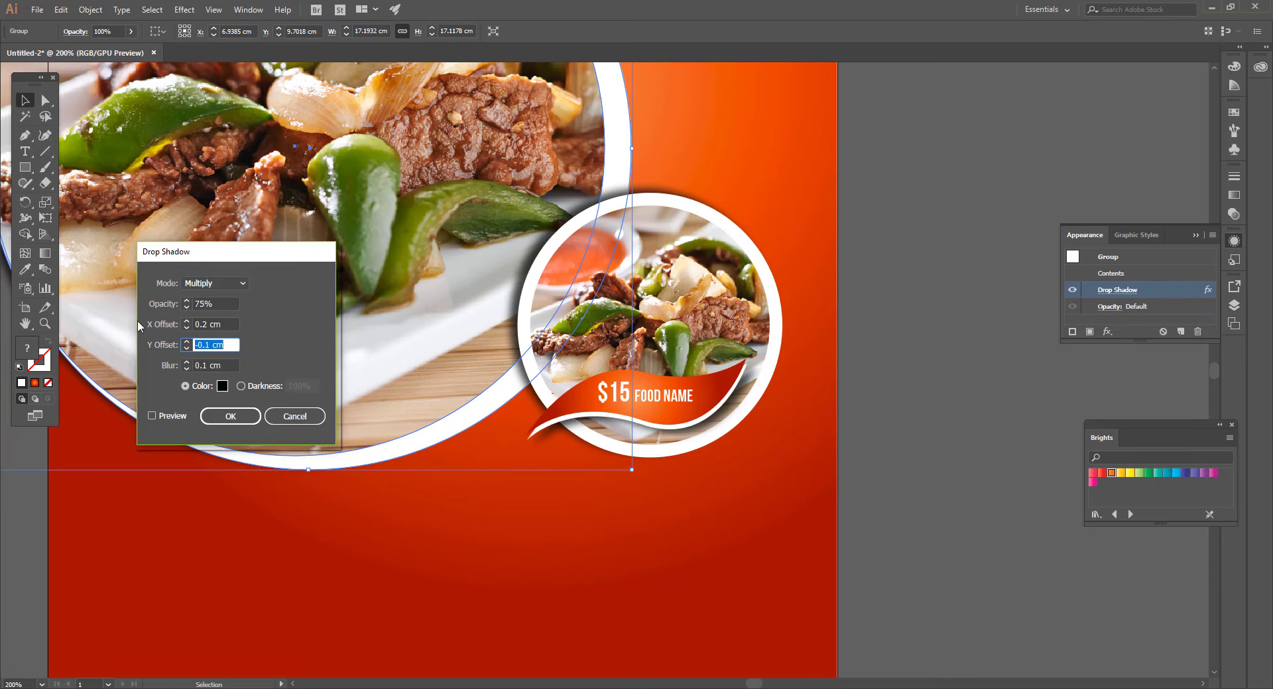
text(0.1)
key(Tab)
click(231, 416)
click(374, 495)
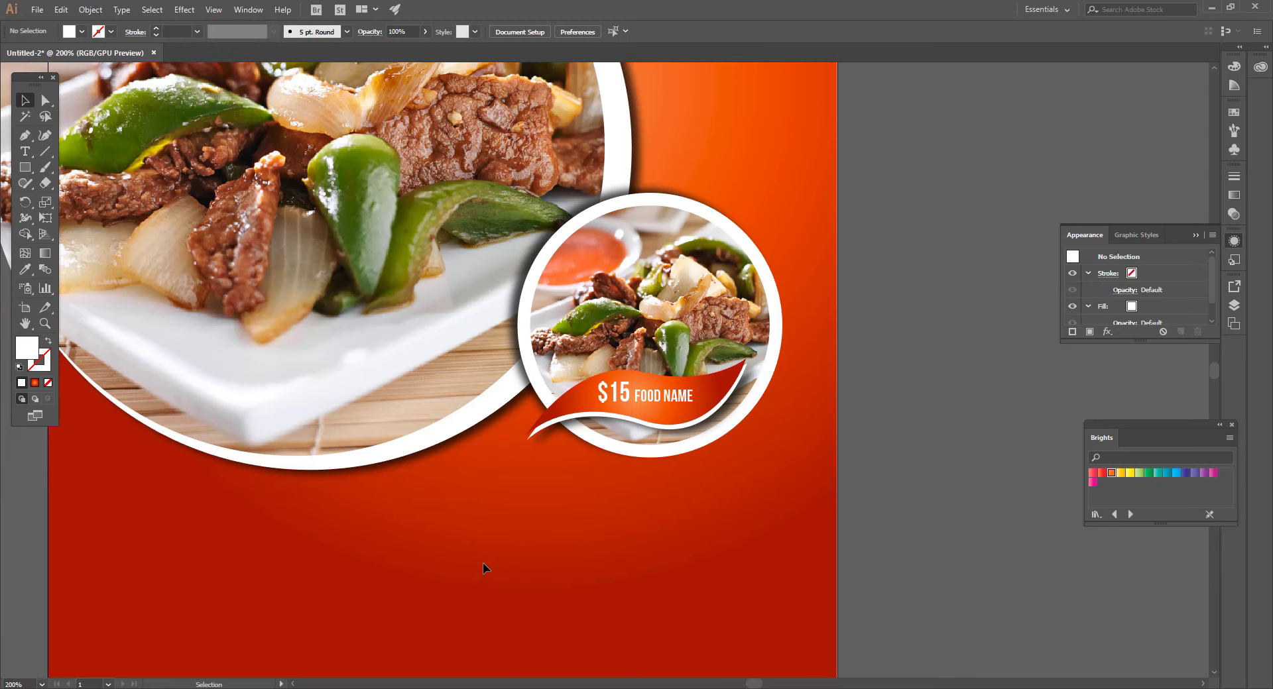
Duplicate the small circular photo with its ribbon and price text to the lower left, overlapping the large photo's bottom edge
key(ctrl+minus)
drag(562, 516, 645, 403)
scroll(667, 447, down, 1)
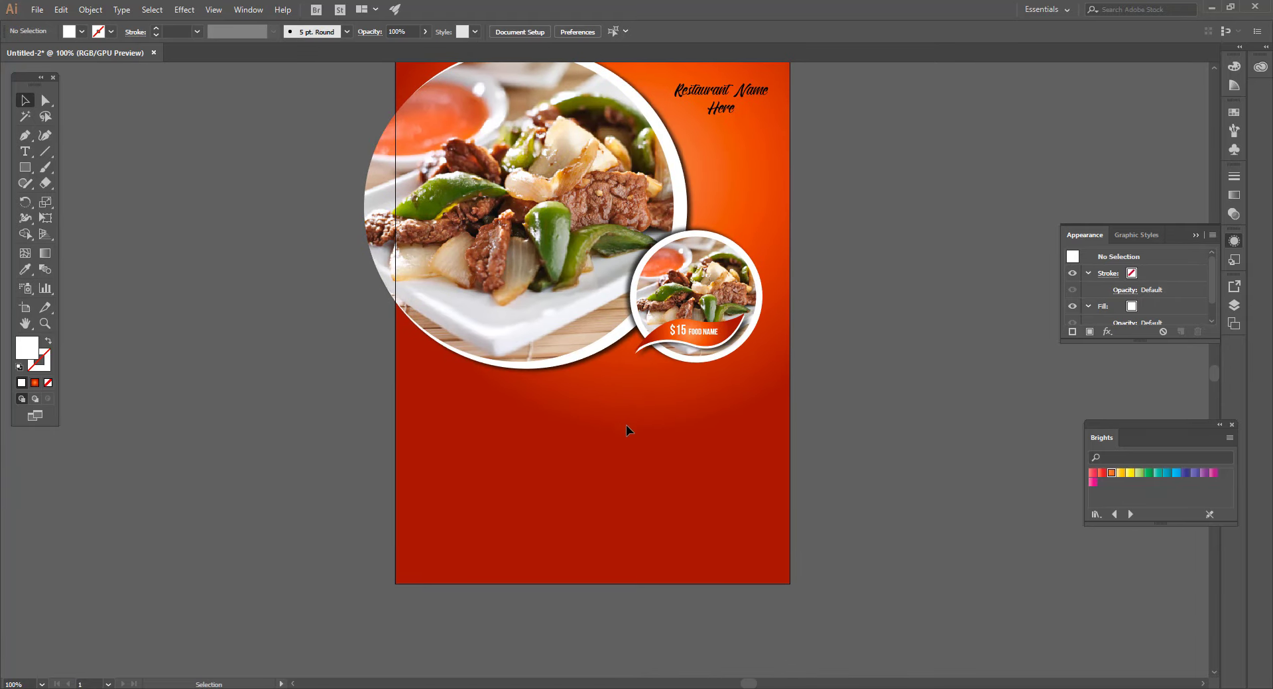
click(739, 278)
drag(739, 278, 576, 402)
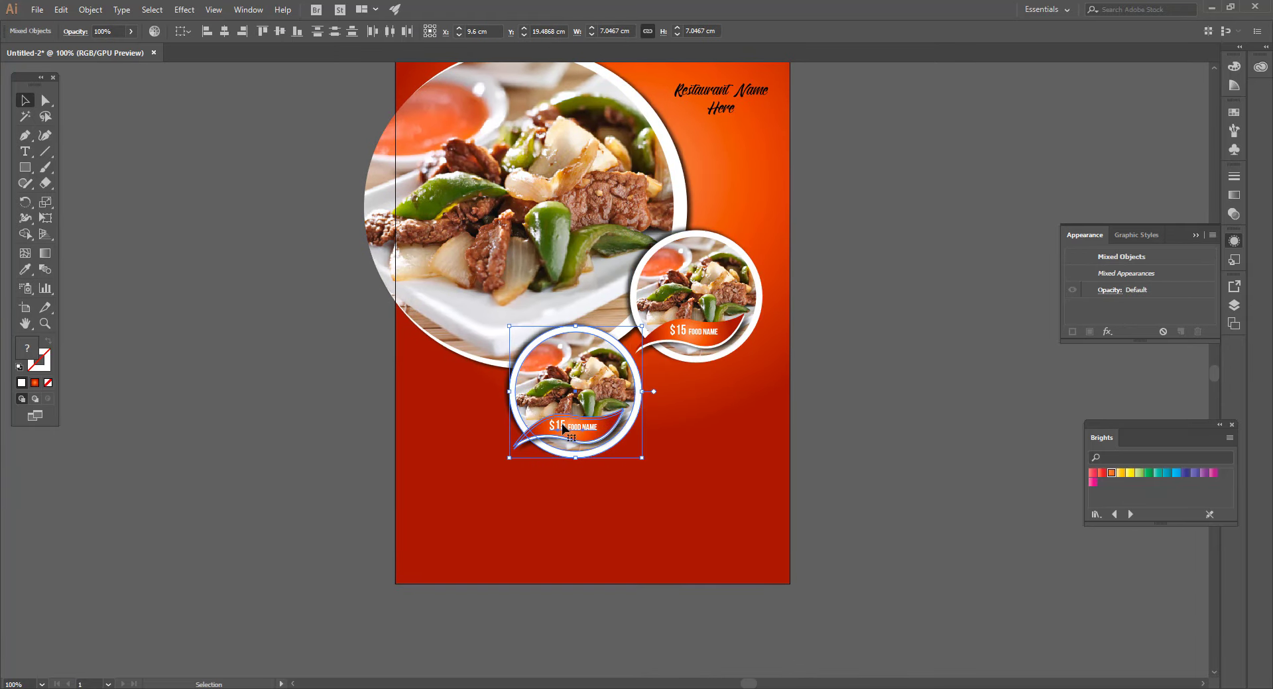
drag(544, 325, 513, 348)
click(309, 276)
Lock the large circular photo group and show the layer list
click(443, 288)
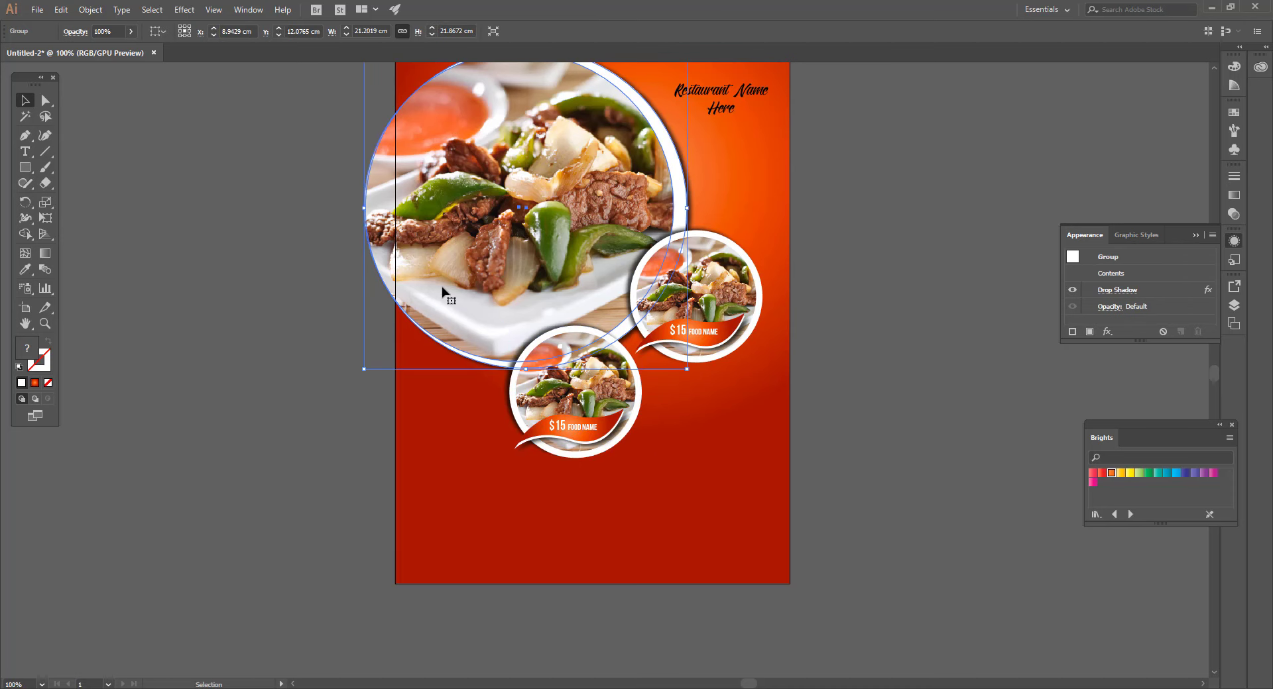
click(90, 10)
click(102, 73)
click(1236, 307)
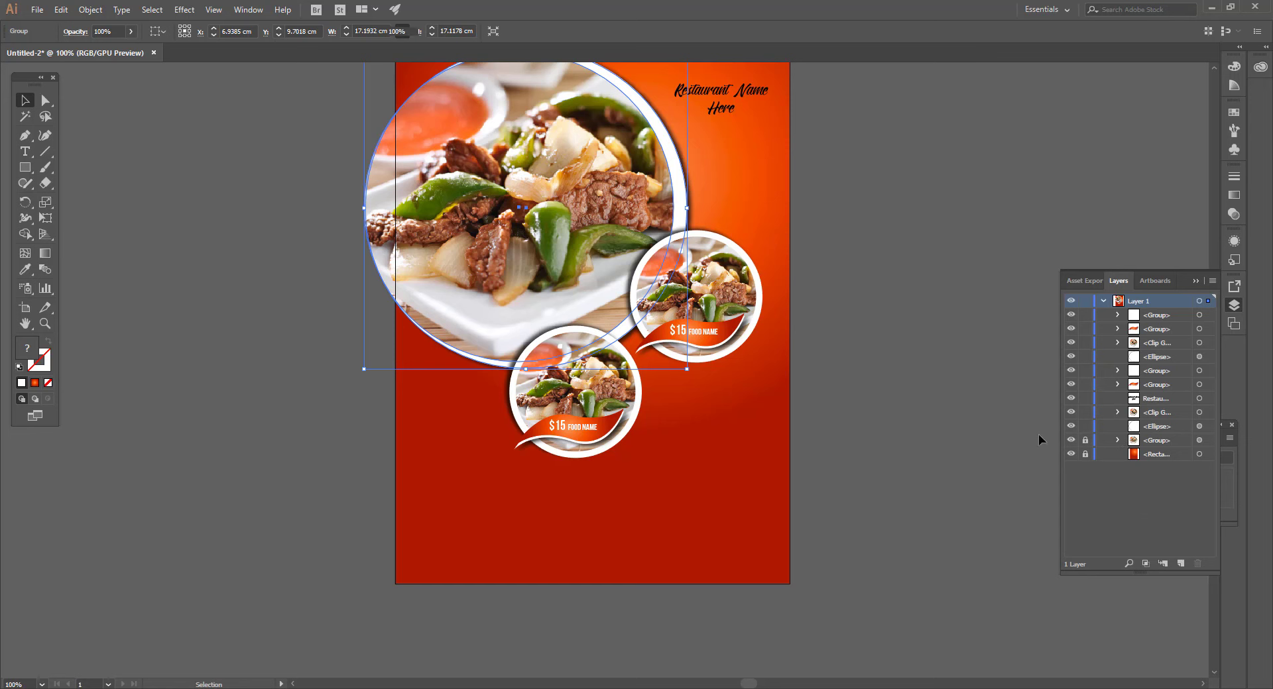
Scale both small photo badges down together to about 6.25 cm wide each
drag(760, 506, 563, 325)
drag(509, 458, 614, 328)
click(646, 470)
Enlarge the lower small photo badge slightly and the right-hand one to about 7.14 cm wide
scroll(644, 450, up, 1)
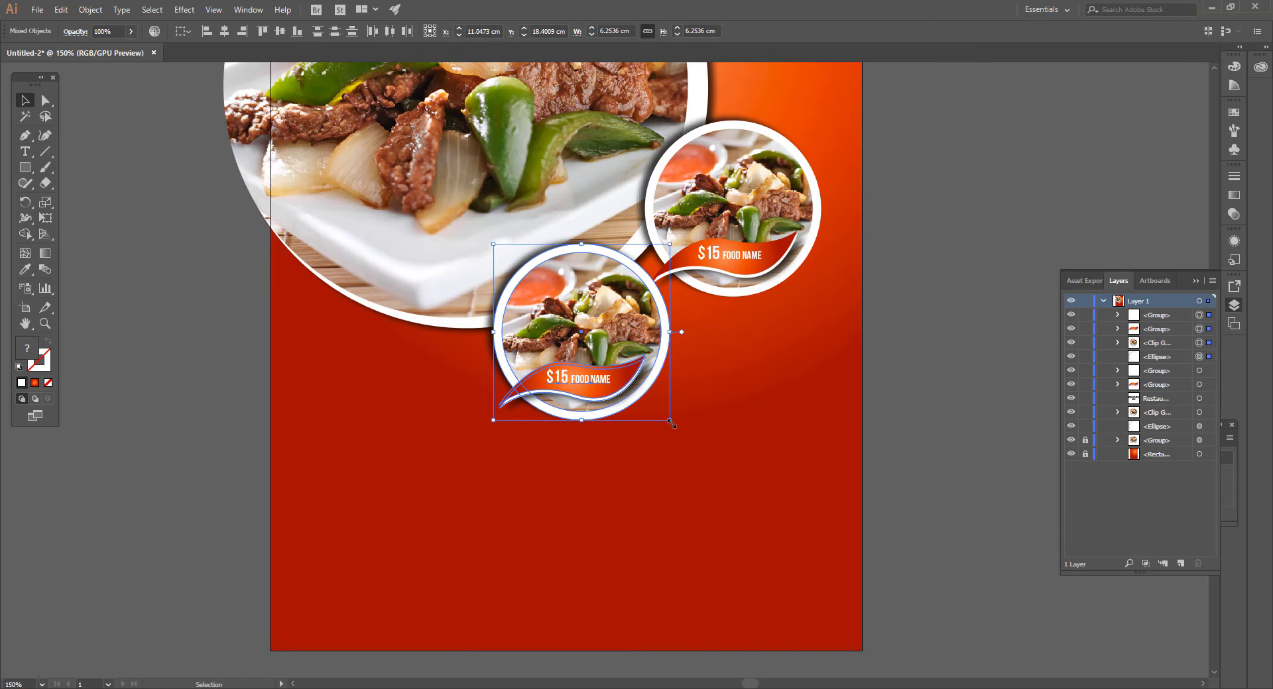
drag(671, 422, 688, 439)
click(780, 137)
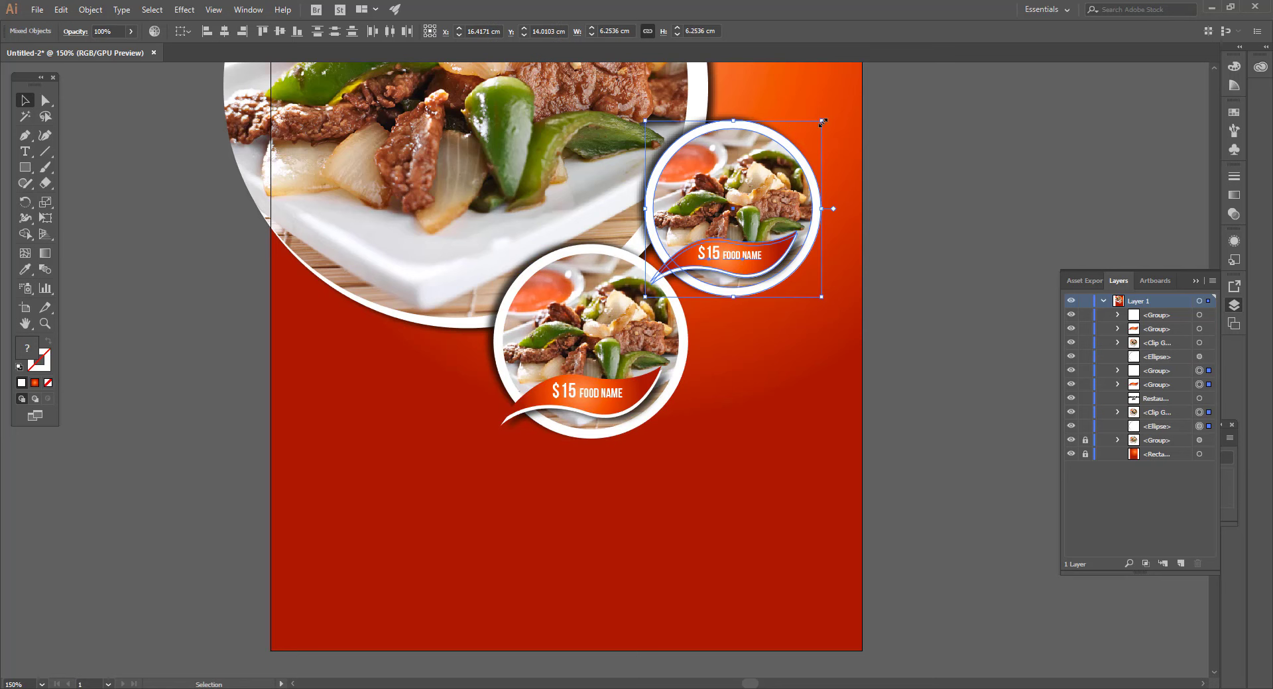
drag(822, 122, 847, 95)
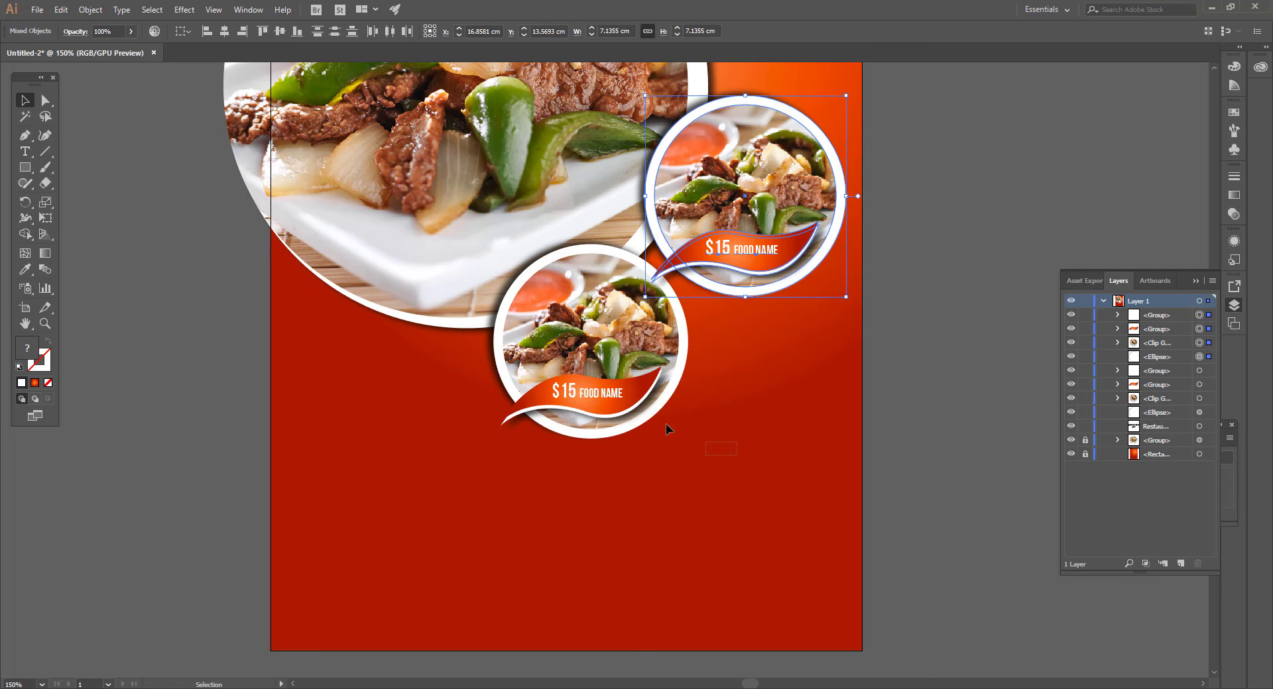
Shift the lower small photo badge slightly right, duplicate it to the lower left and enlarge the copy slightly
drag(665, 424, 611, 392)
drag(614, 376, 364, 414)
drag(495, 478, 511, 492)
drag(302, 491, 294, 498)
click(509, 474)
Replace the linked image in the middle small photo circle with the soup picture download.jpg
double_click(595, 270)
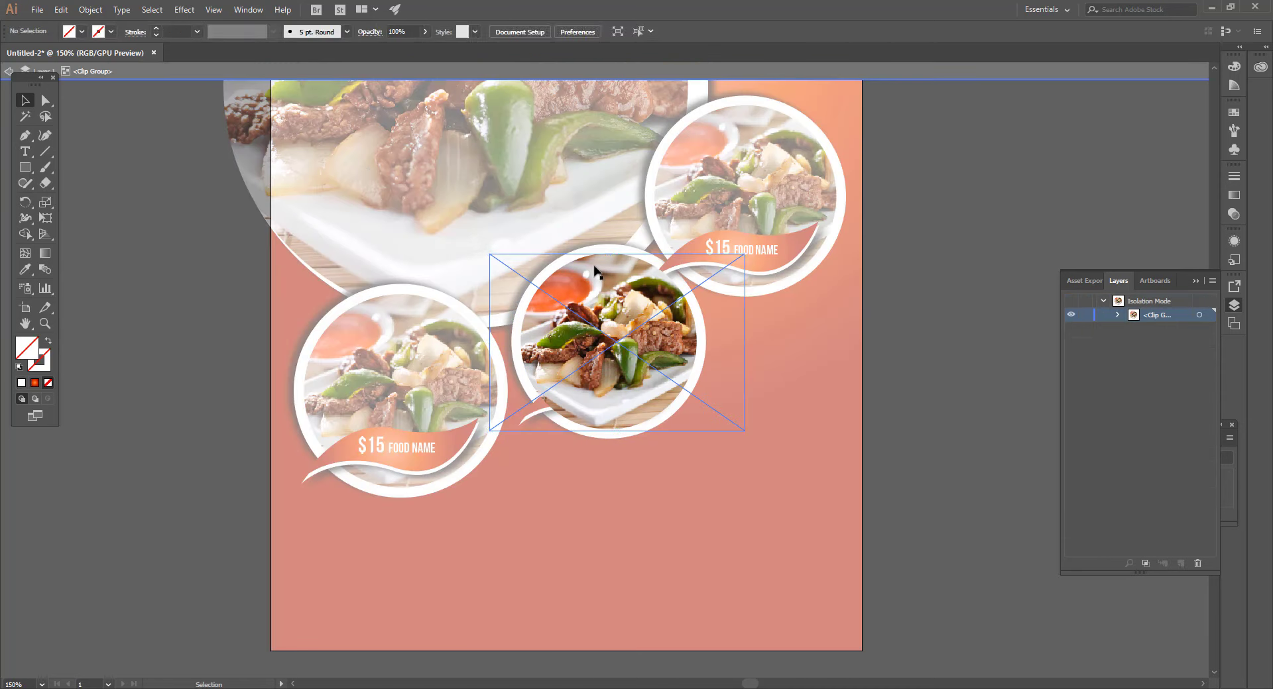
click(594, 270)
click(110, 33)
click(130, 72)
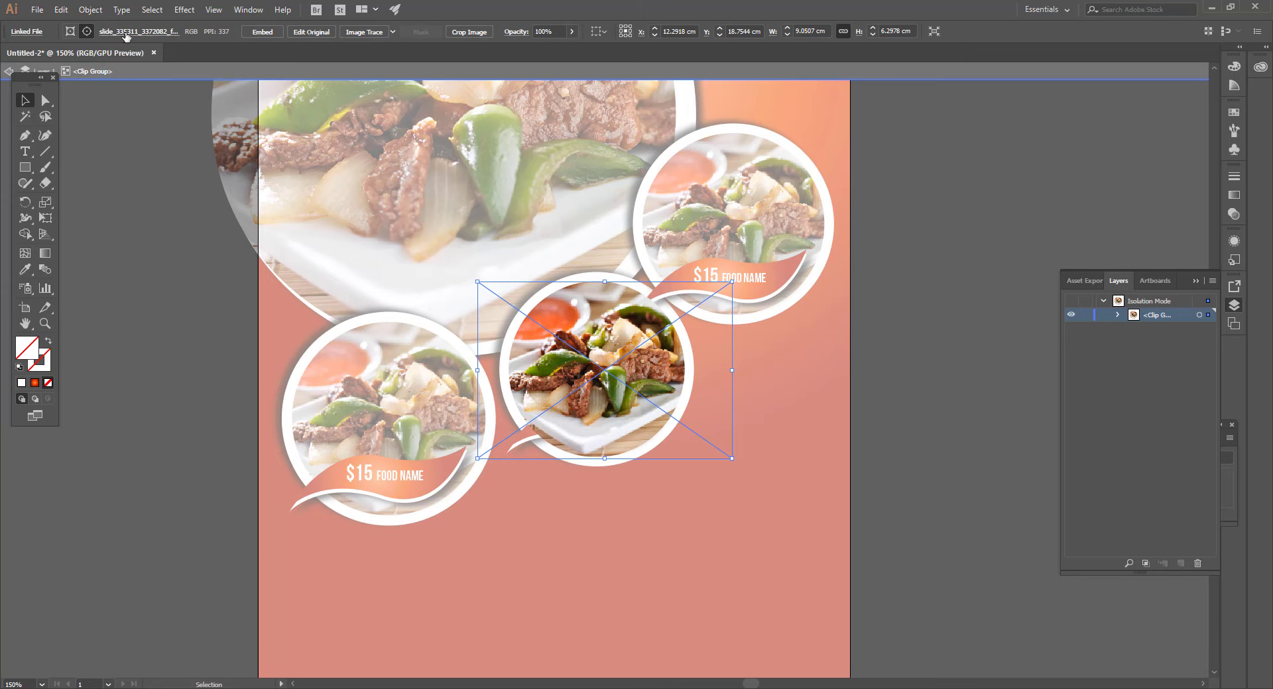
click(126, 34)
click(130, 58)
click(478, 114)
double_click(478, 114)
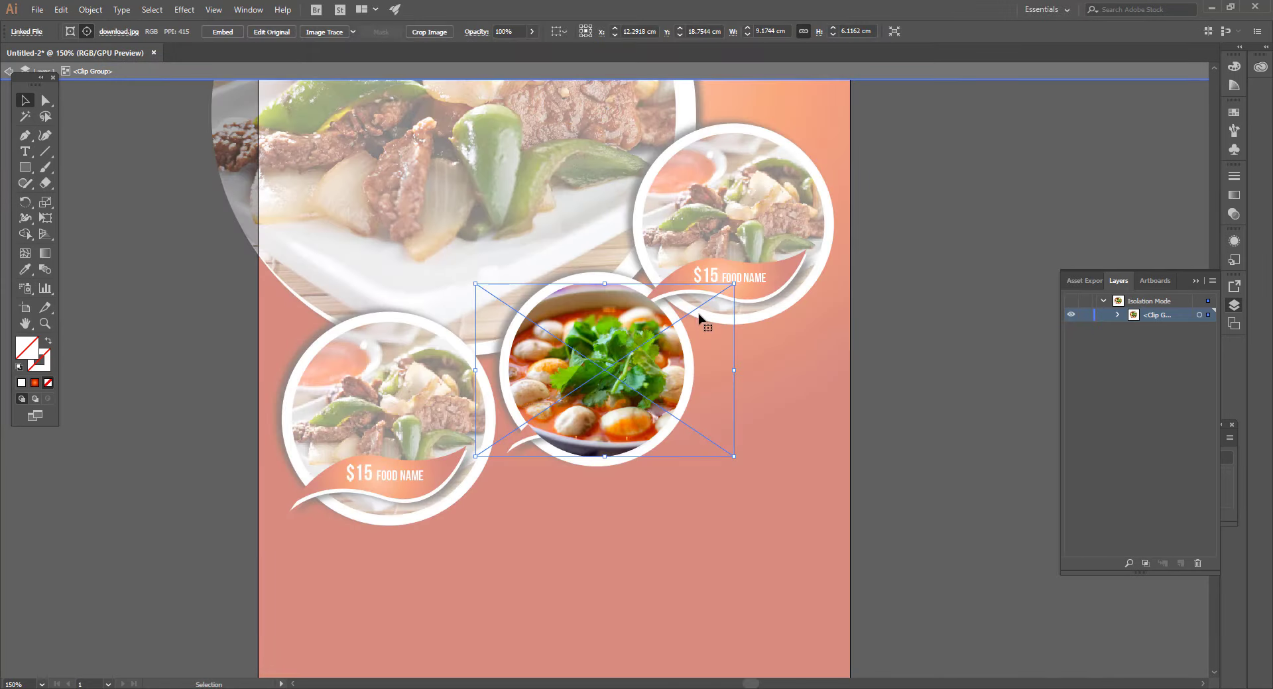
Enlarge the soup image to about 9.78 x 6.52 cm, shift it left within its circle and leave isolation mode
drag(734, 284, 753, 272)
drag(642, 394, 626, 393)
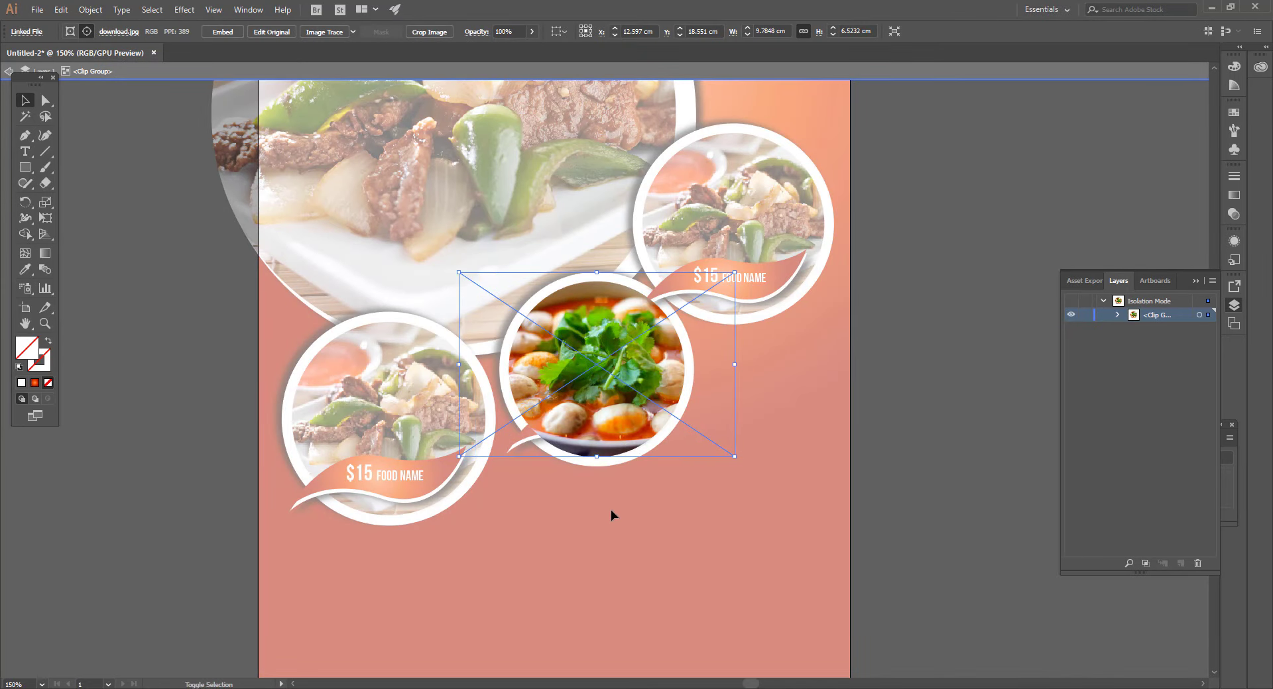
double_click(611, 516)
Replace the lower-left small photo's linked image with the sushi picture MSB_HmPg_SldrPic_5_wp and enlarge it within its circle
double_click(361, 385)
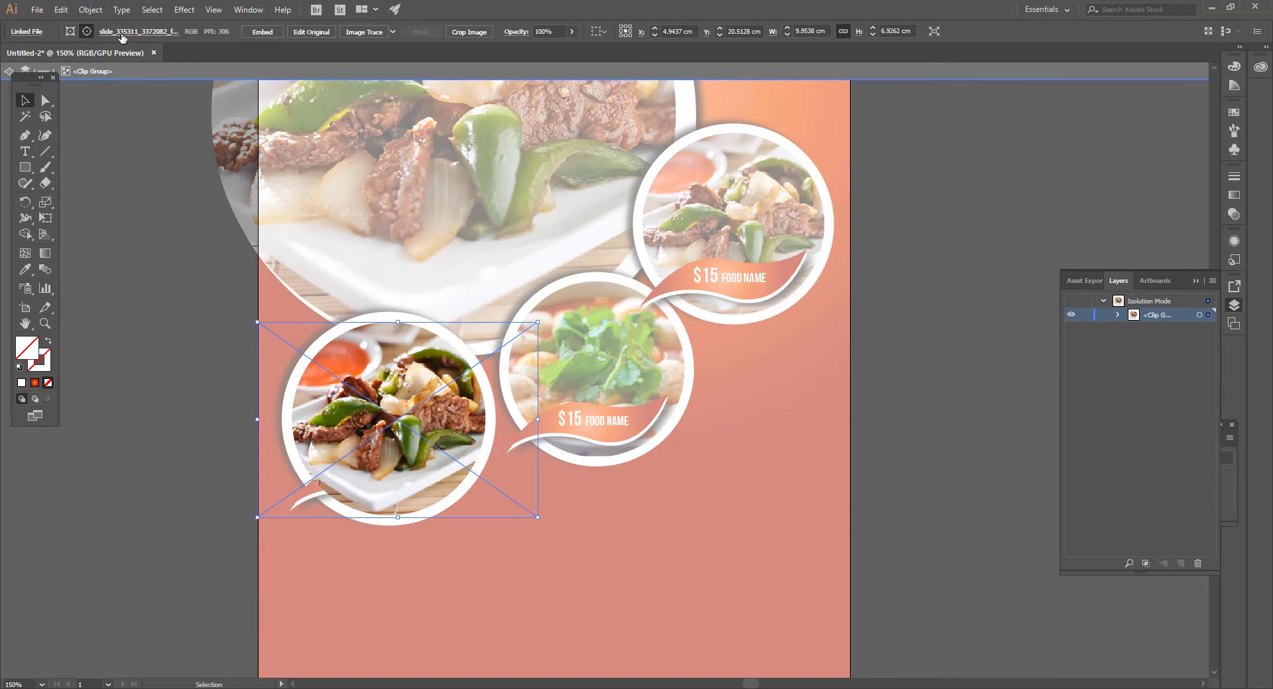
click(123, 33)
click(129, 59)
click(555, 121)
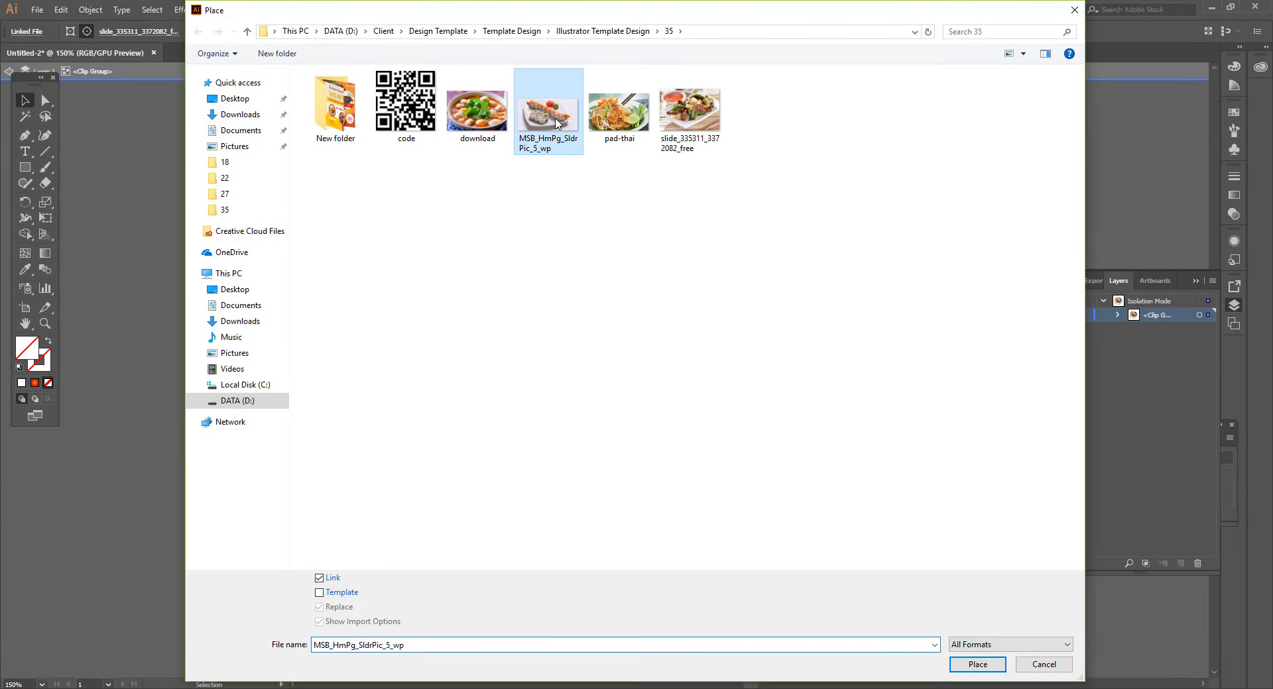
double_click(555, 121)
drag(549, 500, 583, 524)
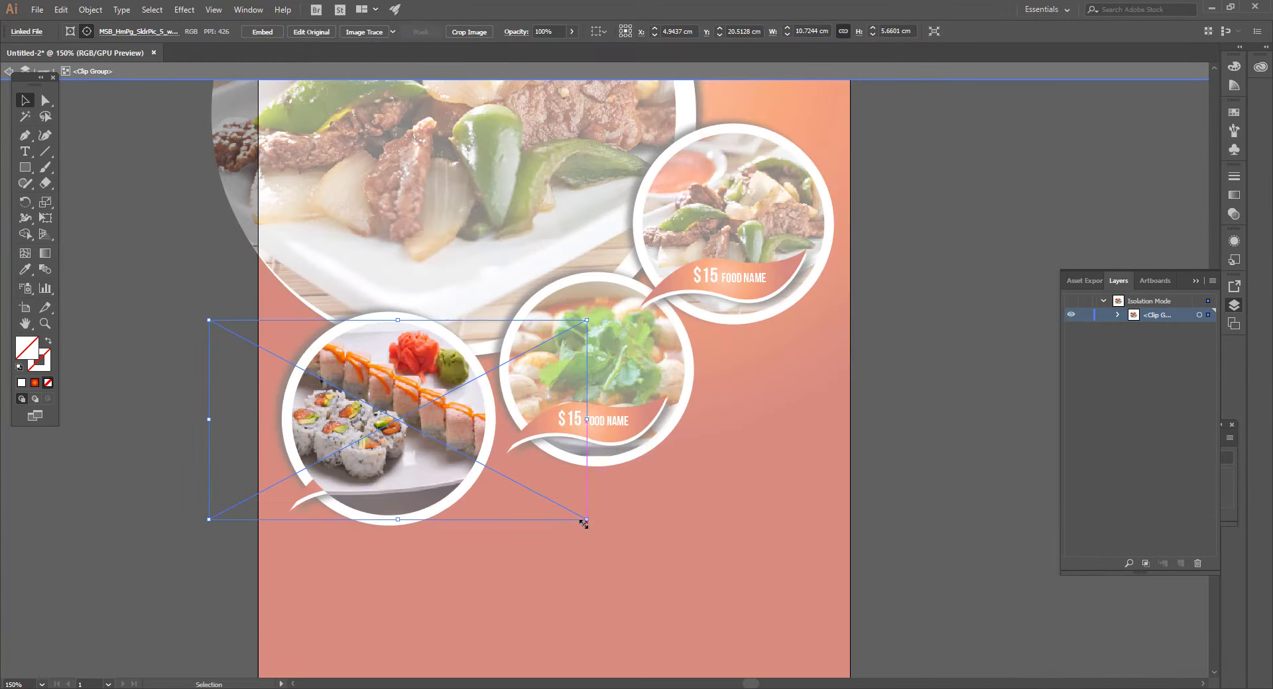
double_click(453, 551)
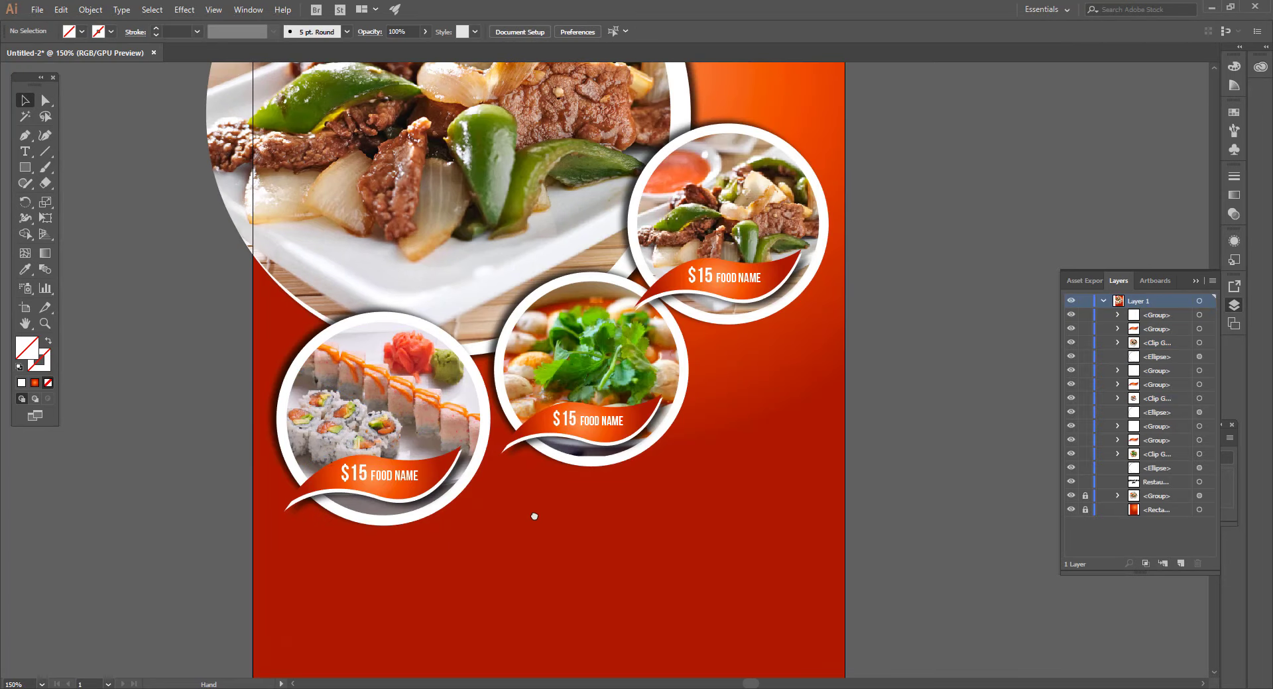
Bring the black logo from logo.ai into the flyer, enlarge it and position it around the restaurant name
key(ctrl+1)
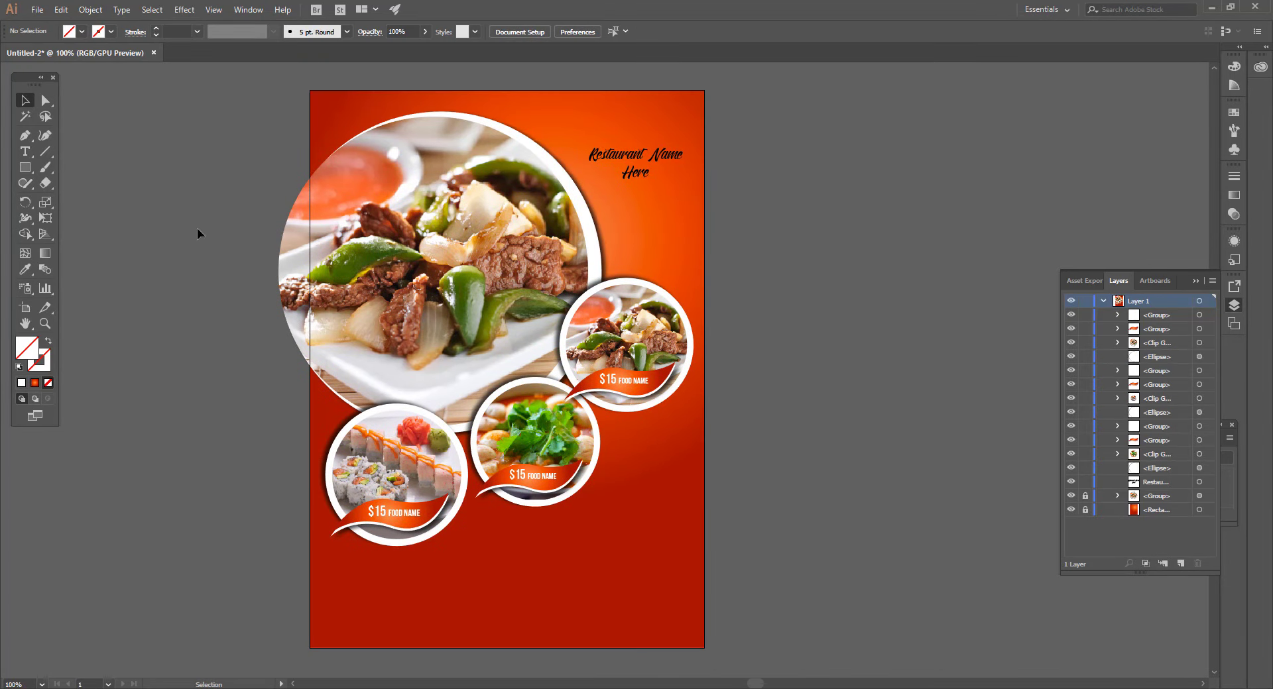
click(612, 168)
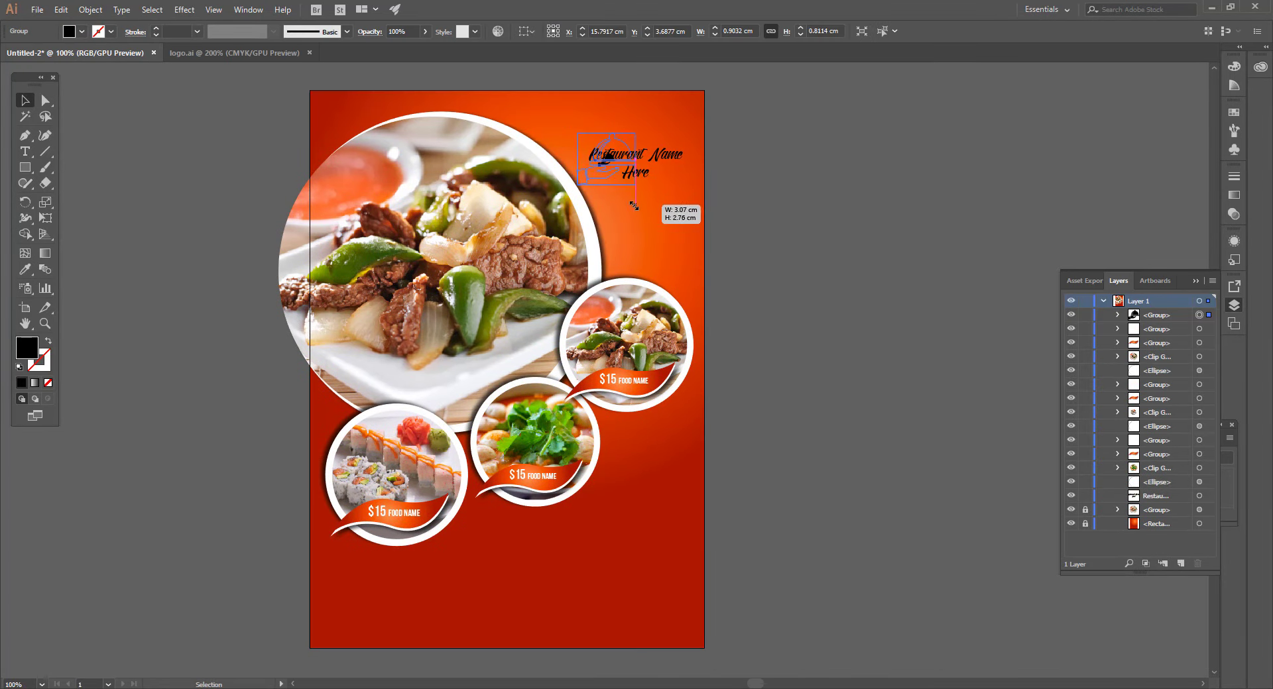
drag(634, 206, 632, 203)
scroll(648, 141, up, 2)
drag(648, 141, 646, 188)
drag(595, 193, 654, 111)
drag(673, 195, 664, 190)
Arrange the restaurant name text beneath the logo and tighten the spacing between them
click(672, 312)
drag(672, 312, 672, 408)
drag(702, 394, 616, 250)
click(664, 378)
drag(665, 378, 670, 343)
Draw a rectangle about 7.5 x 4.83 cm over the logo and restaurant name and fill it white
mouse_move(481, 180)
mouse_down()
mouse_move(767, 340)
mouse_move(763, 360)
mouse_up()
key(v)
click(81, 33)
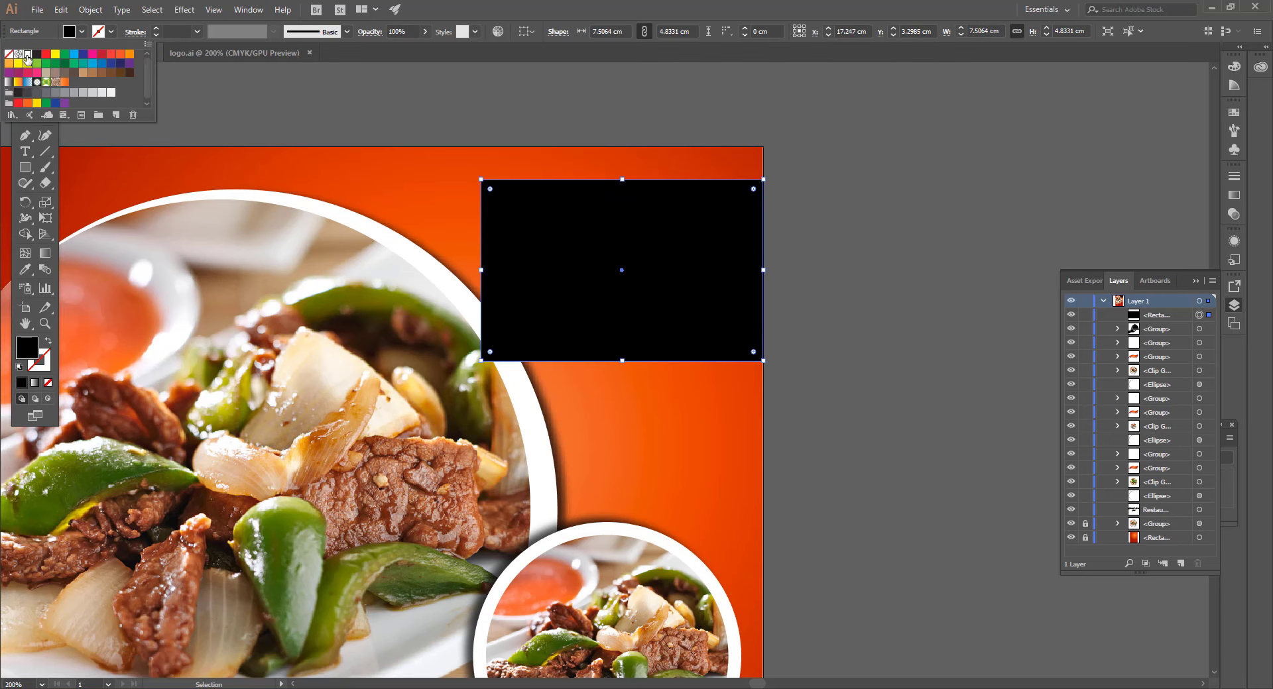
click(24, 48)
Narrow the white rectangle to about 6.47 x 4.4 cm, send it behind the logo and name, and round its corners about 0.62 cm
click(502, 275)
drag(478, 273, 536, 280)
key(ctrl+z)
key(ctrl+shift+bracketleft)
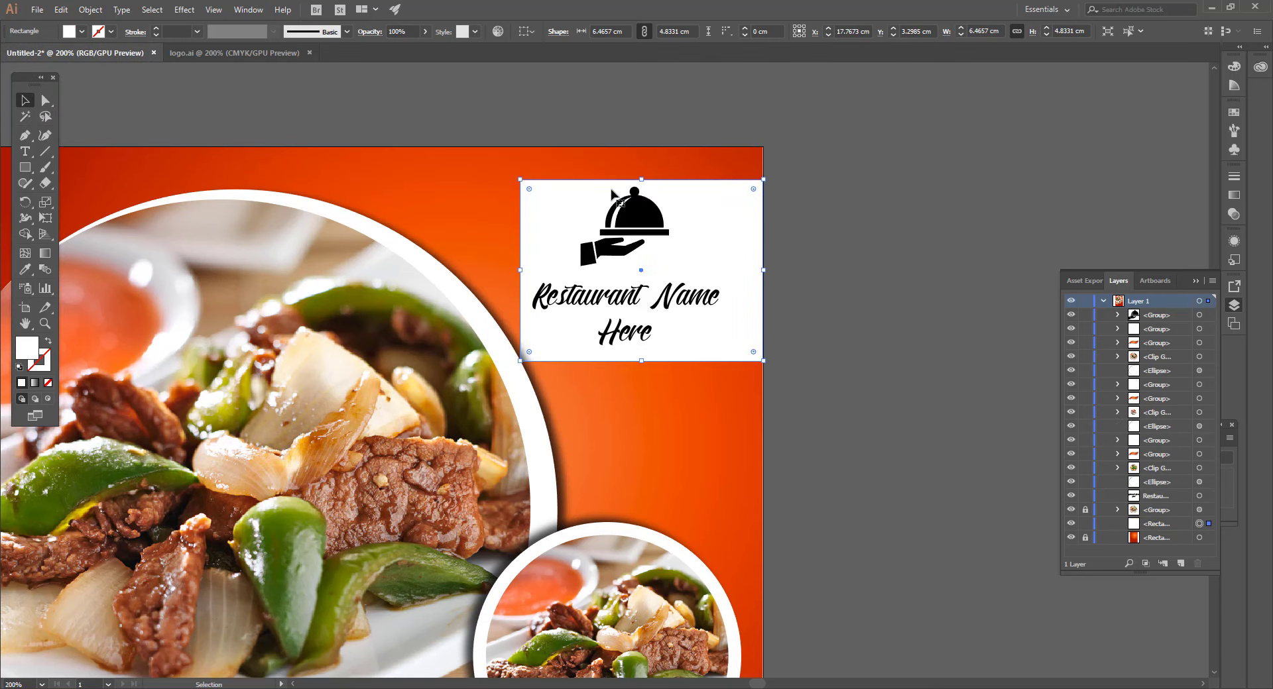
drag(643, 180, 643, 196)
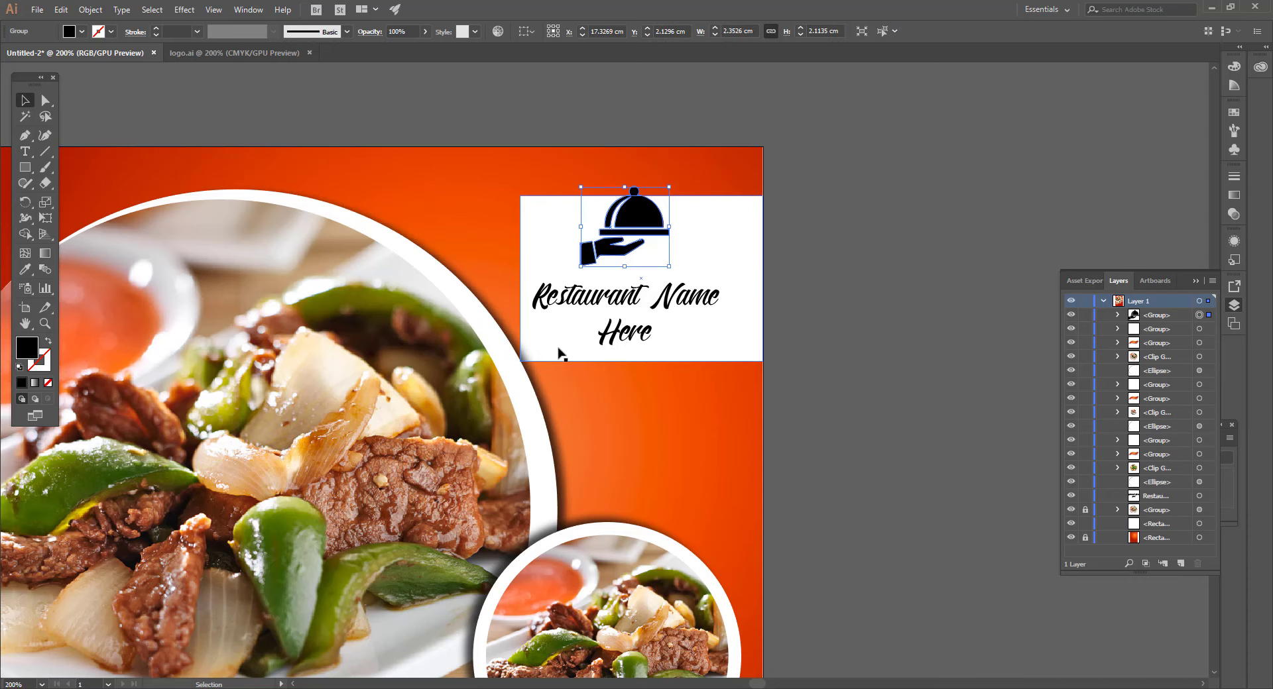
drag(529, 351, 543, 340)
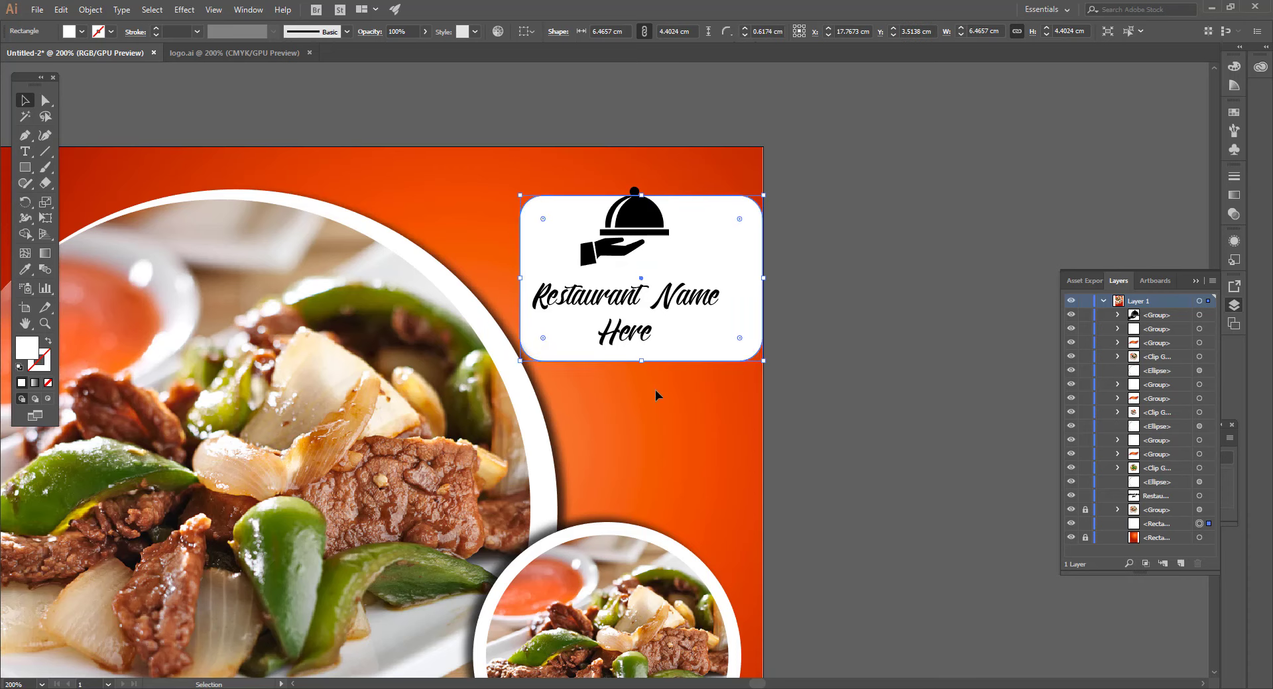
Center the logo, name and white panel horizontally on each other and scale them together until the panel is about 5.43 cm wide
drag(818, 436, 620, 249)
click(408, 31)
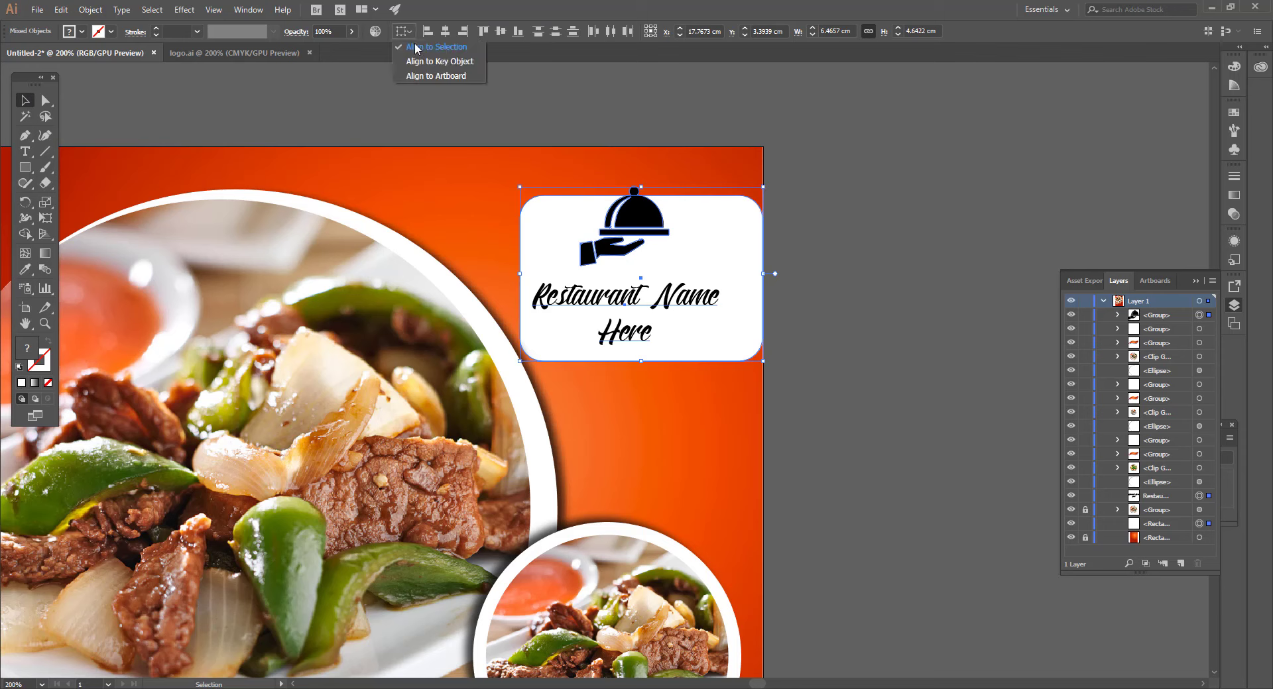
click(418, 48)
click(445, 32)
drag(751, 361, 705, 326)
click(710, 369)
Nudge the logo and restaurant name down together so the logo sits inside the white panel
click(640, 285)
shift+click(641, 211)
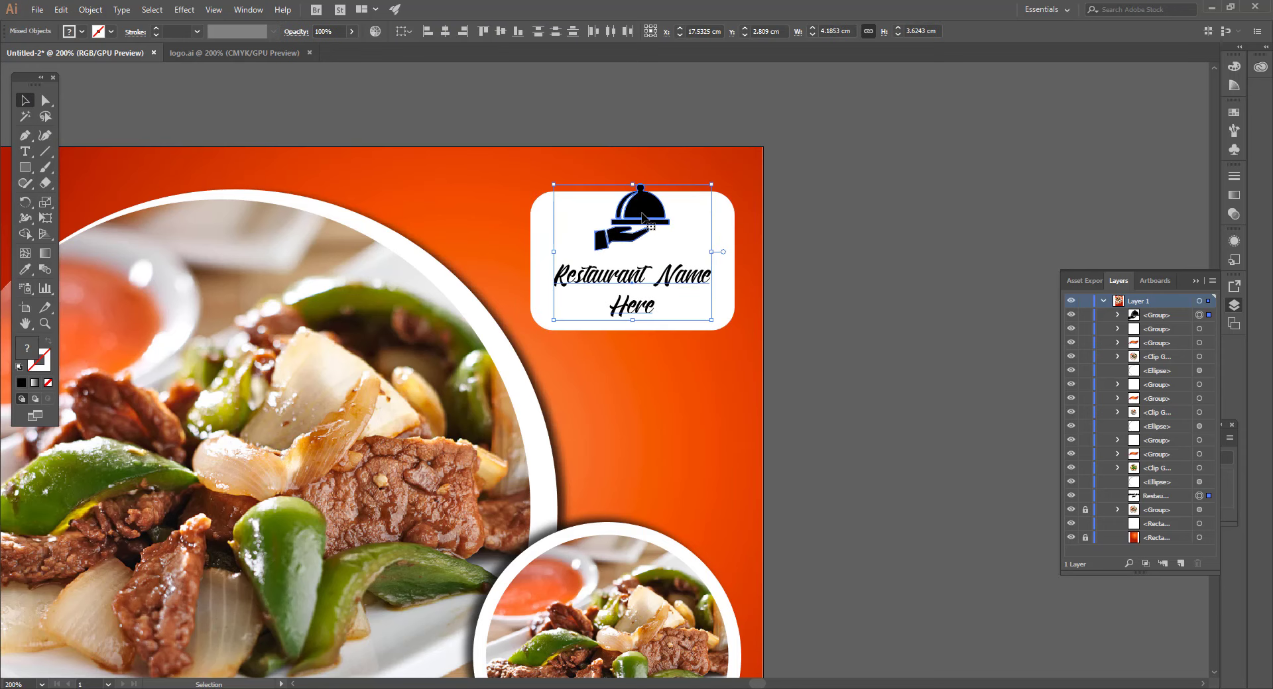
key(Down)
key(Down)
key(Down)
key(Down)
key(Down)
key(Down)
key(Down)
Move the restaurant name slightly up toward the logo and tighten the leading between its two lines
click(600, 338)
drag(624, 286, 624, 277)
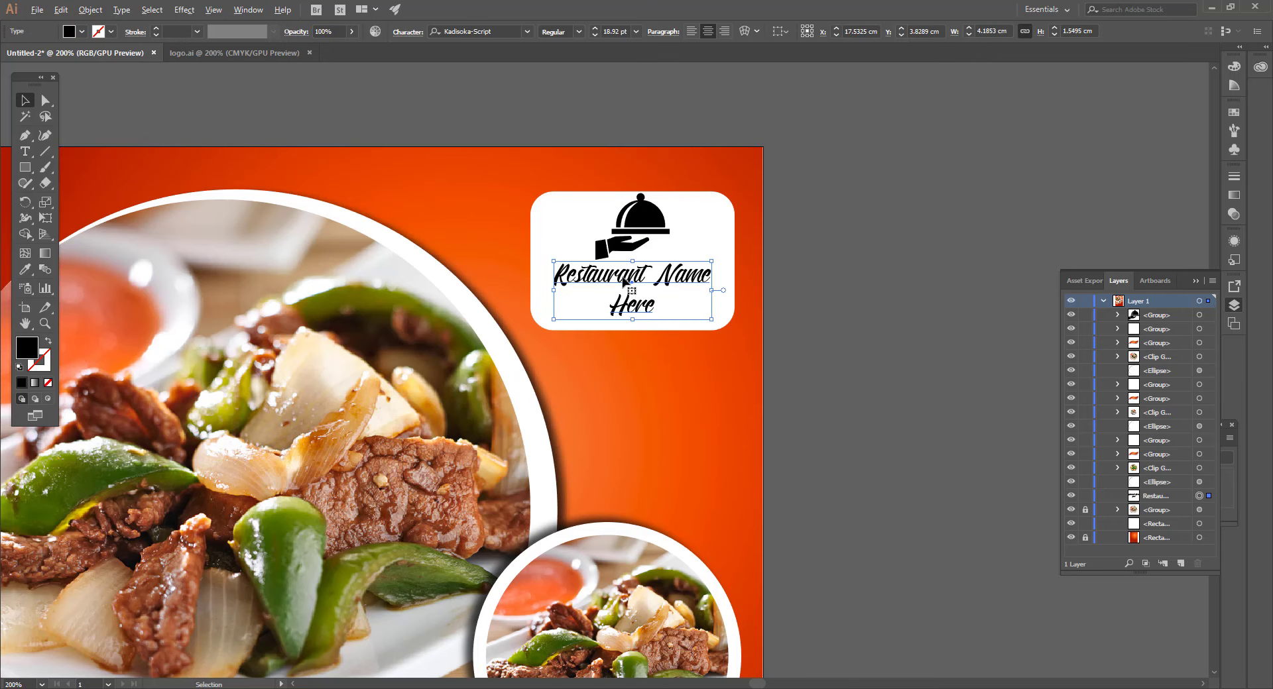
key(alt+Up)
key(alt+Up)
key(alt+Up)
Group the logo with the restaurant name and center the group vertically with the white panel
drag(608, 353, 667, 246)
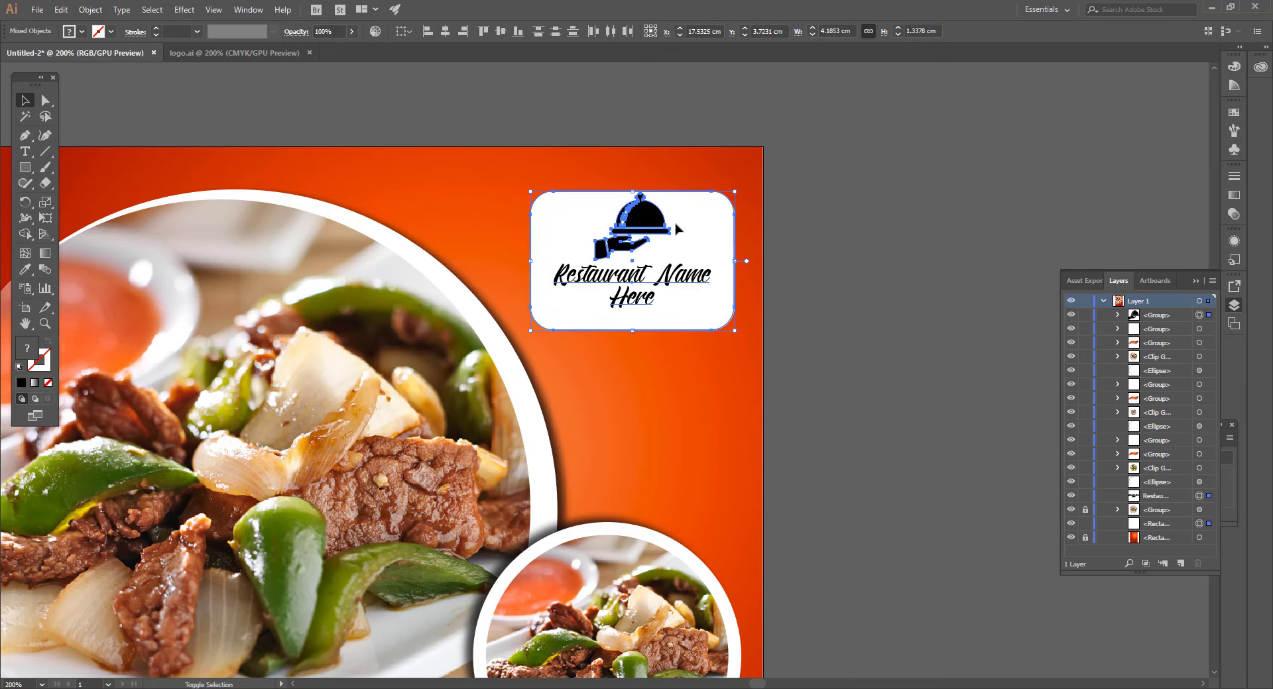
shift+click(672, 248)
key(ctrl+g)
shift+click(623, 319)
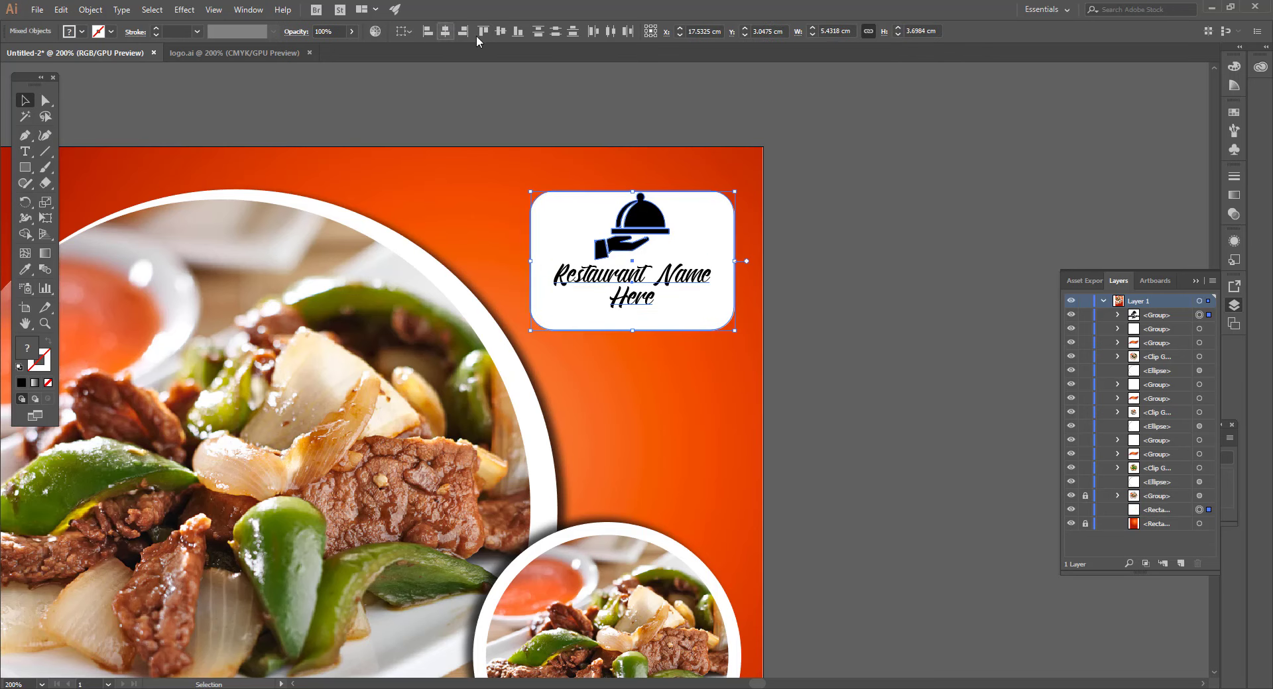
click(500, 32)
click(650, 366)
Apply the last used drop shadow effect to the white rounded panel
click(692, 324)
click(185, 9)
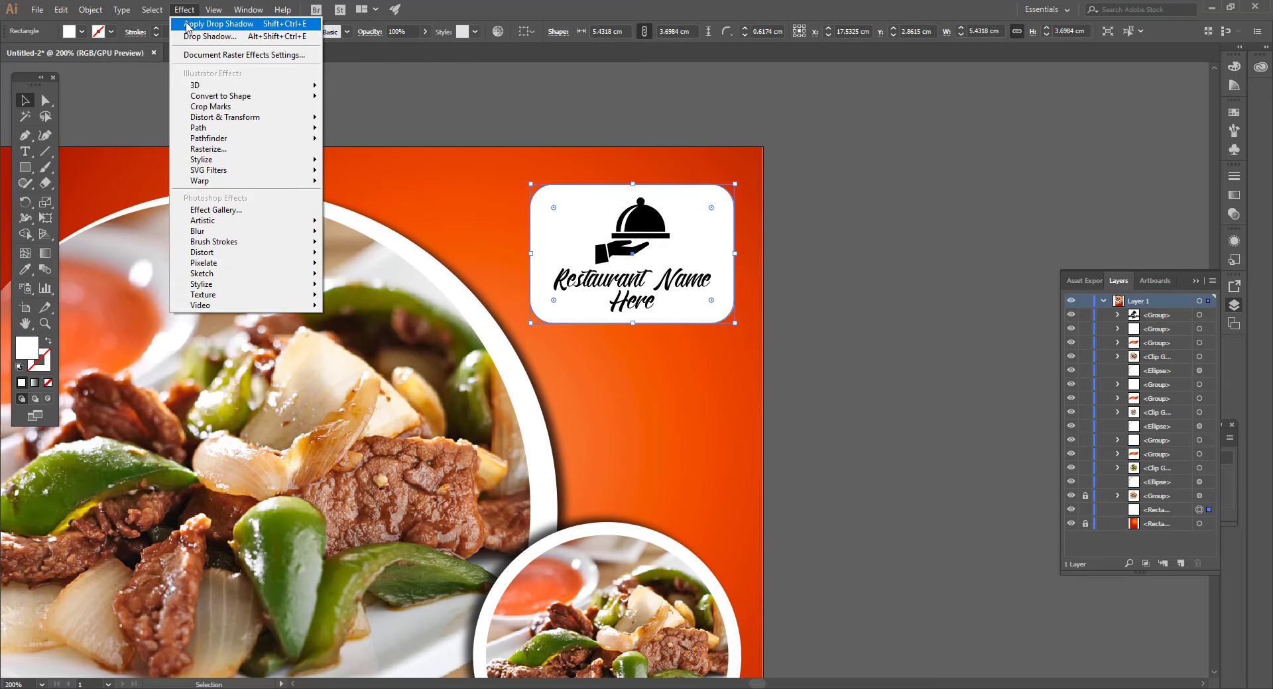
click(185, 24)
click(616, 360)
Copy the whole Lorem ipsum paragraph from logo.ai and return to the flyer document
scroll(617, 360, down, 2)
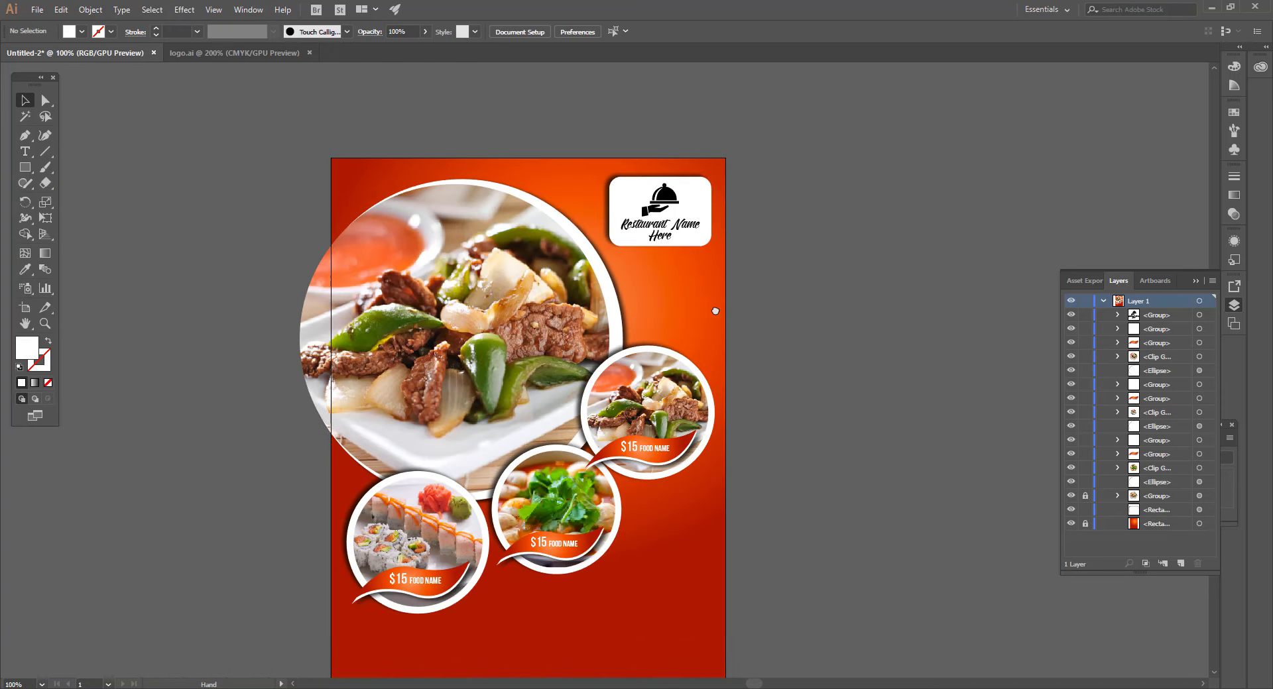
drag(715, 311, 704, 389)
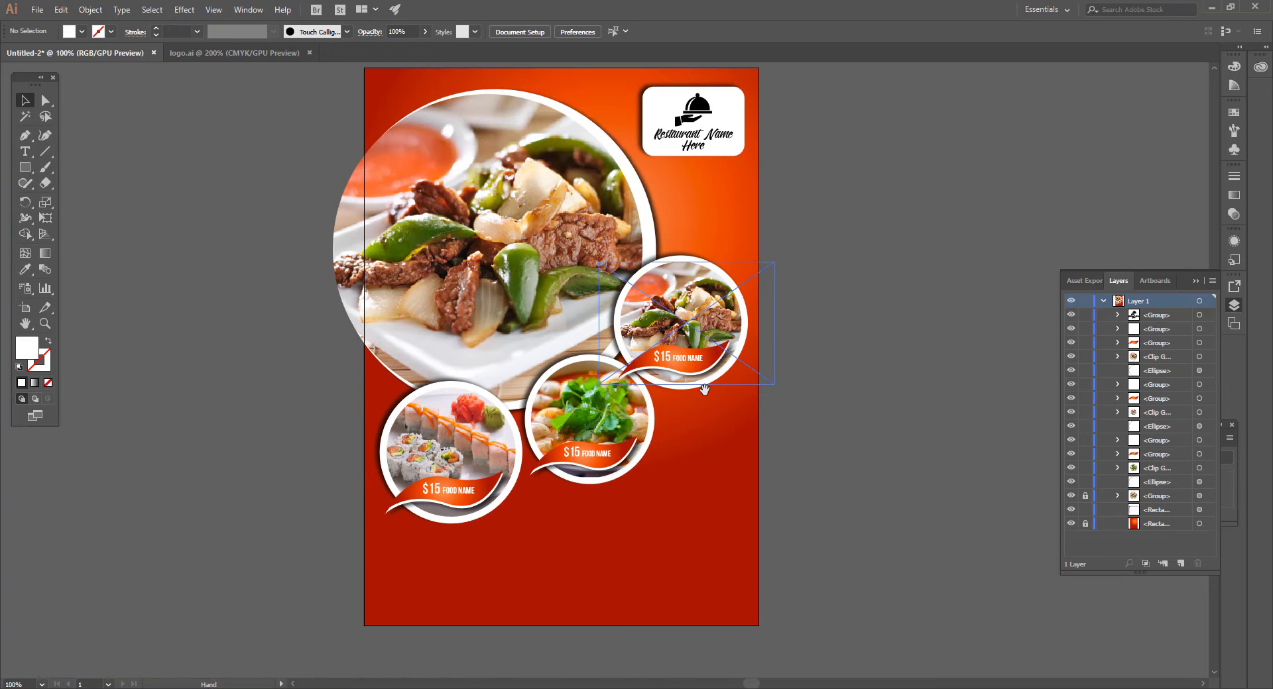
click(187, 54)
click(480, 466)
key(t)
key(ctrl+a)
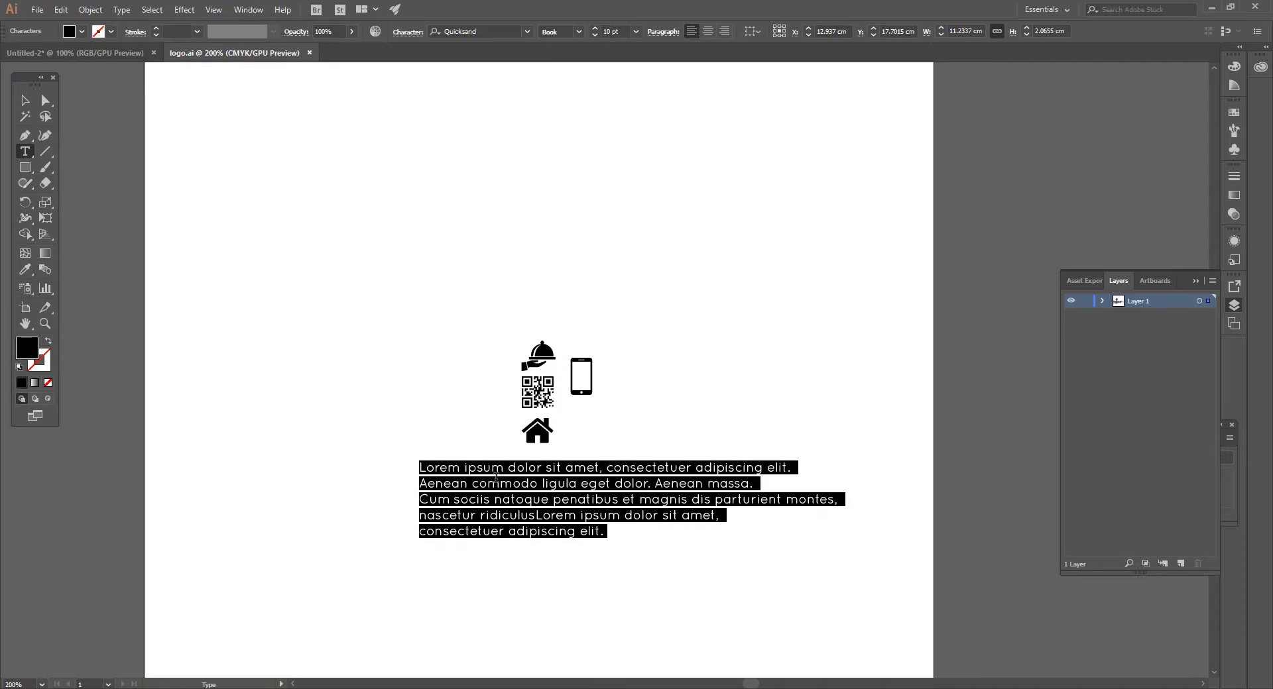
click(29, 102)
click(113, 52)
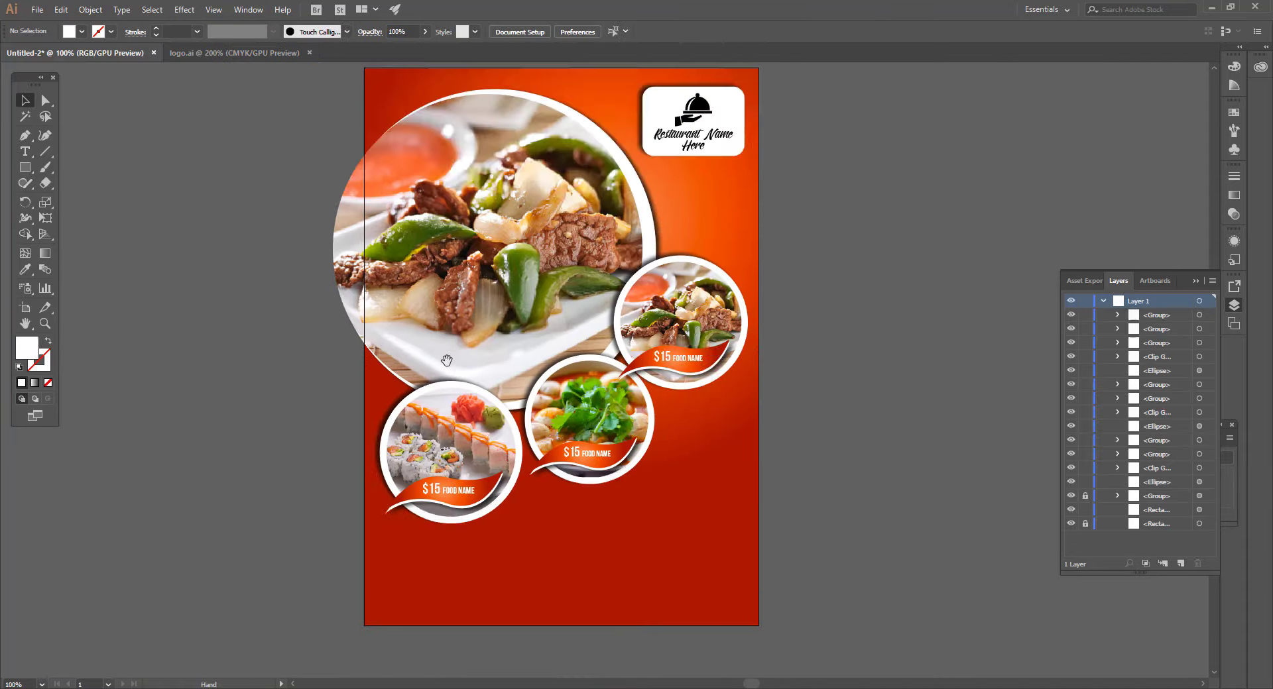
Duplicate the soup photo circle without its ribbon to the empty area beside it and scale the copy down
drag(445, 361, 401, 251)
scroll(602, 243, up, 1)
scroll(575, 408, up, 1)
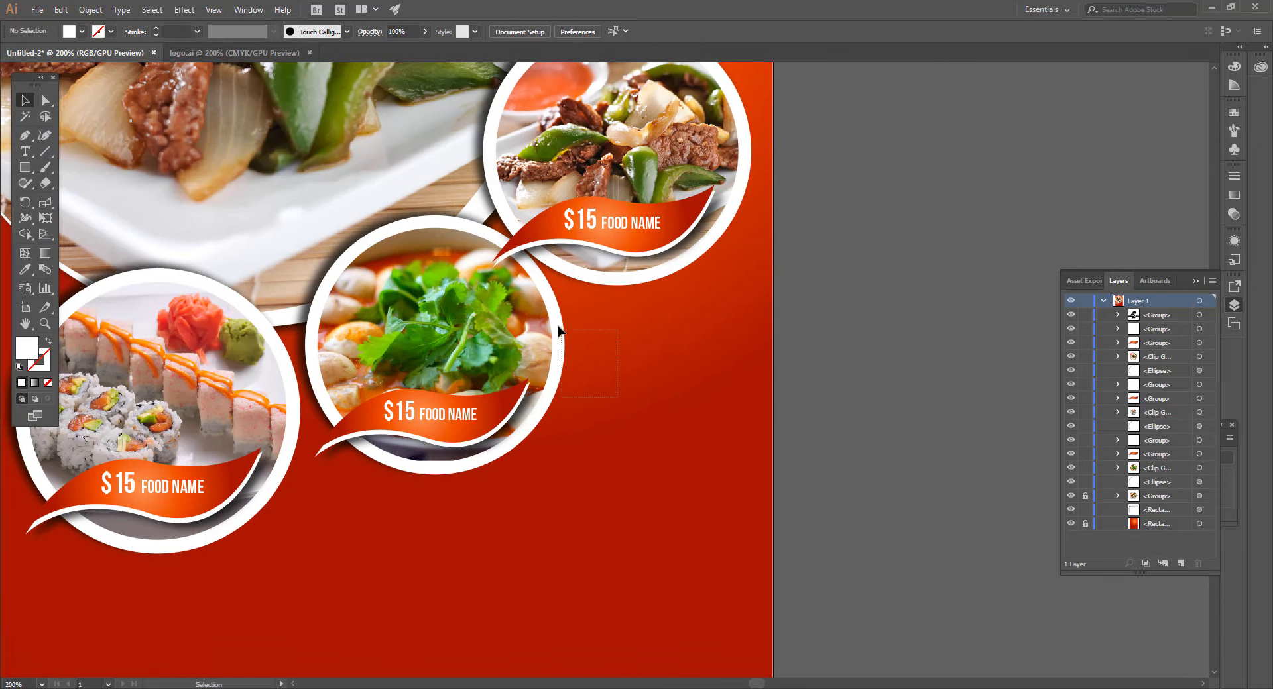
drag(558, 327, 804, 458)
drag(811, 592, 707, 533)
click(713, 530)
Release the clipping mask of the small soup circle copy and delete the soup image
right_click(639, 400)
click(696, 510)
click(796, 516)
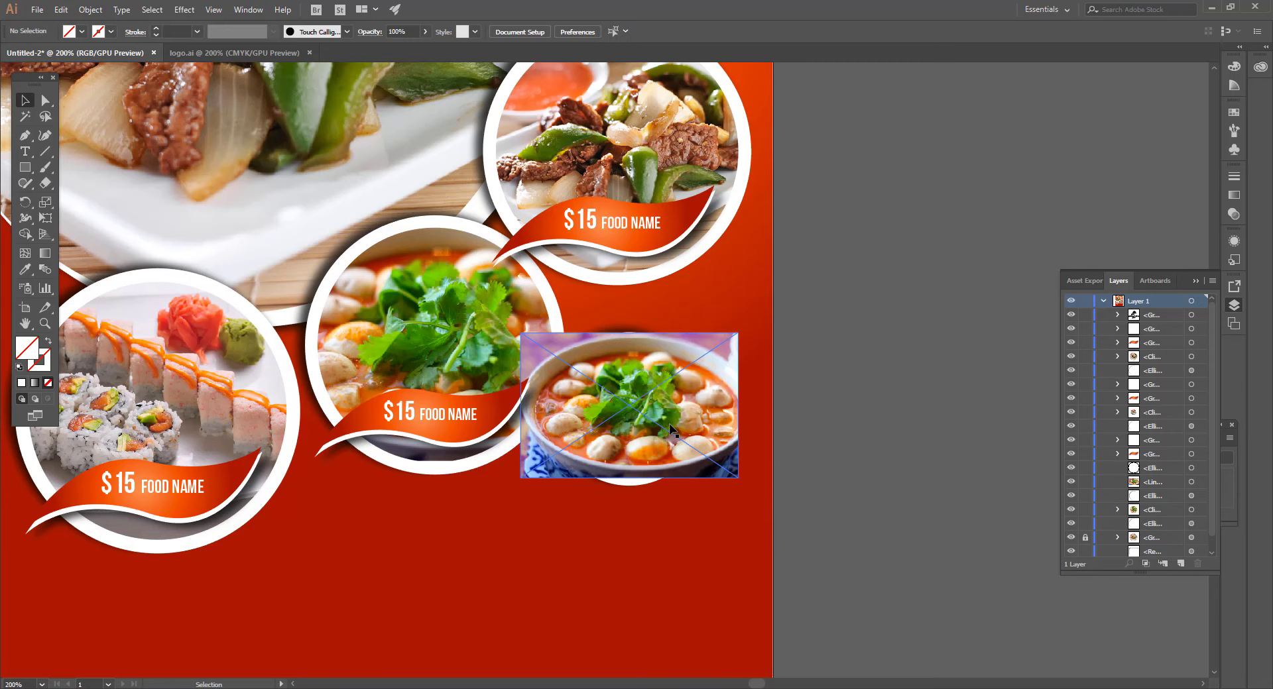
click(673, 430)
key(Delete)
Give the inner outline of the small white circle a 2 pt red stroke with 3 pt dashes
click(684, 445)
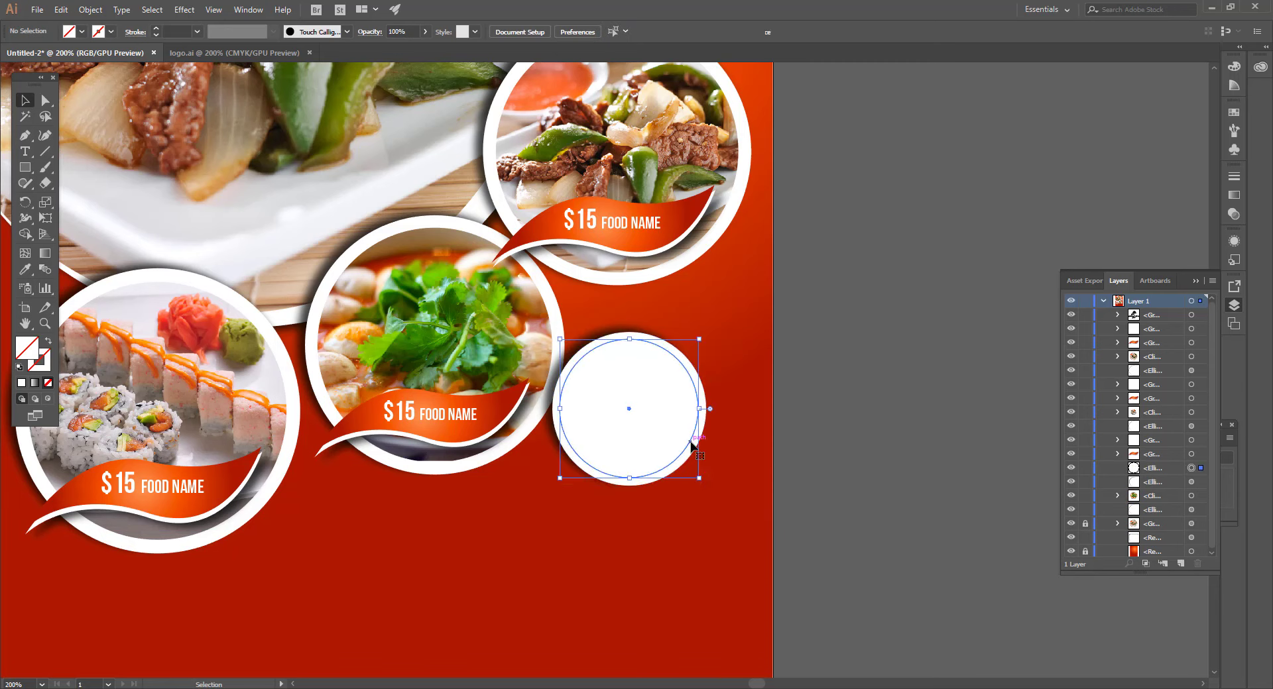
click(110, 32)
click(48, 55)
click(157, 29)
click(156, 28)
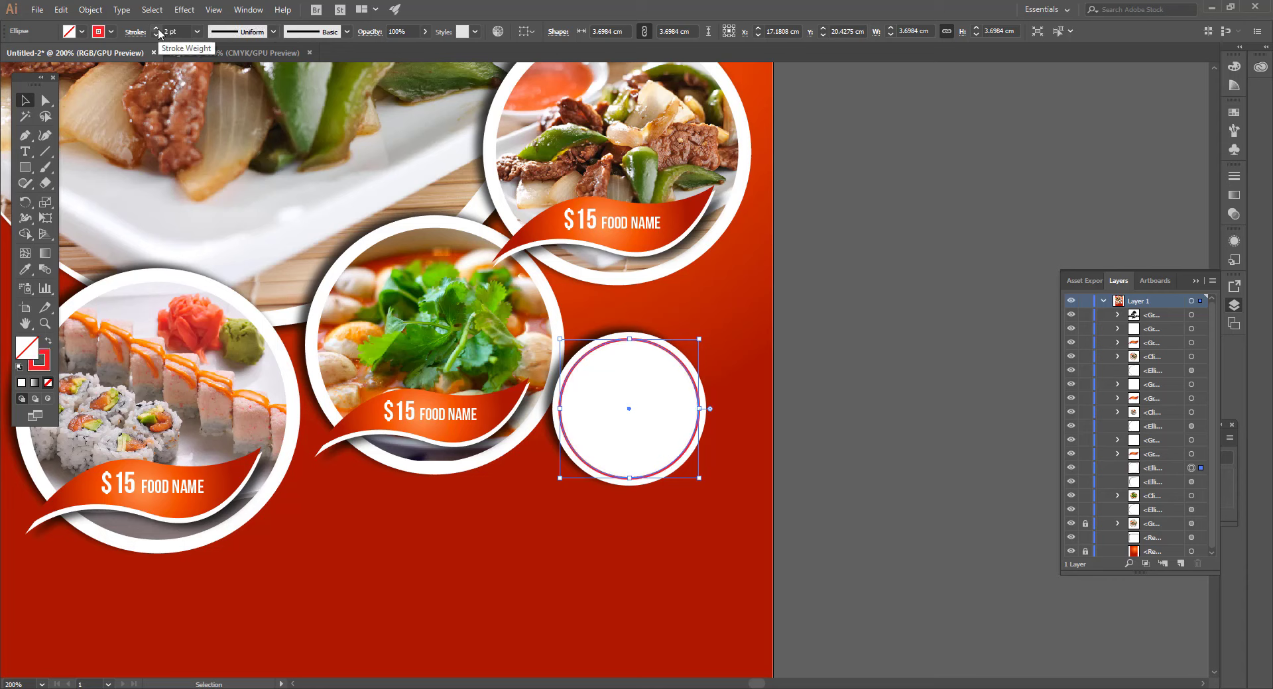
click(1233, 177)
click(1092, 266)
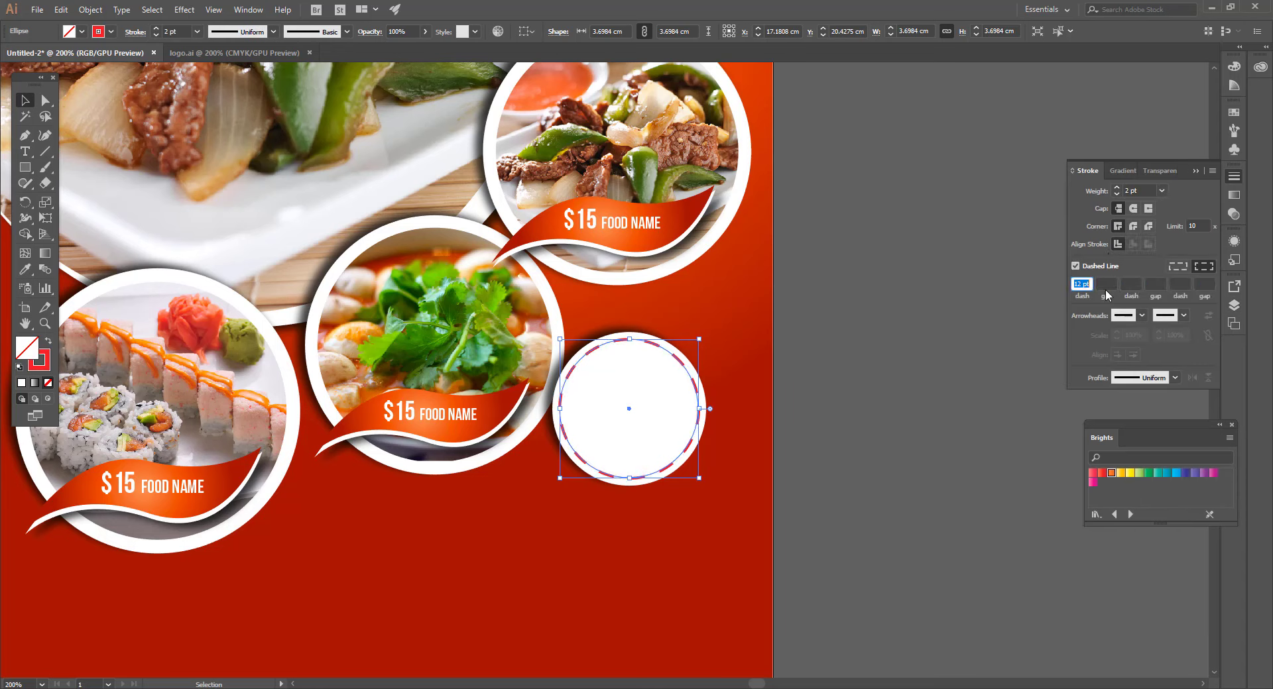
Add the text GET 30% in Bebas Neue, place it in the dashed circle and enlarge it to about 33 pt
key(t)
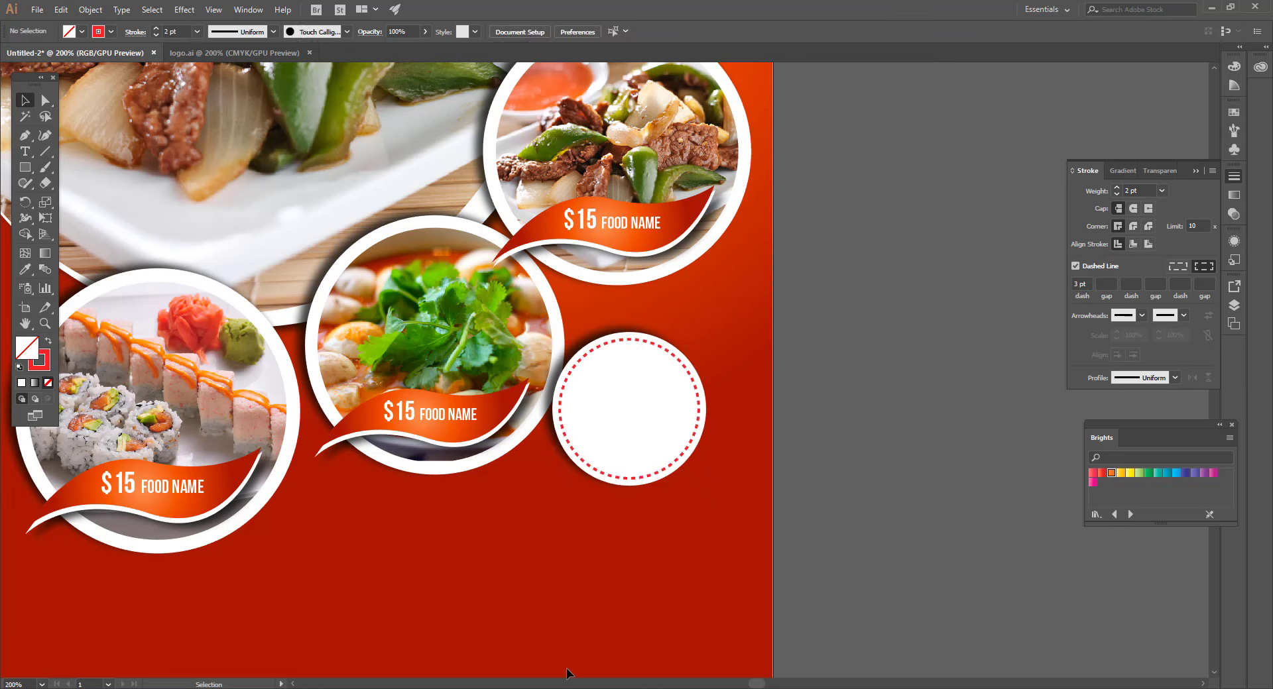
click(573, 574)
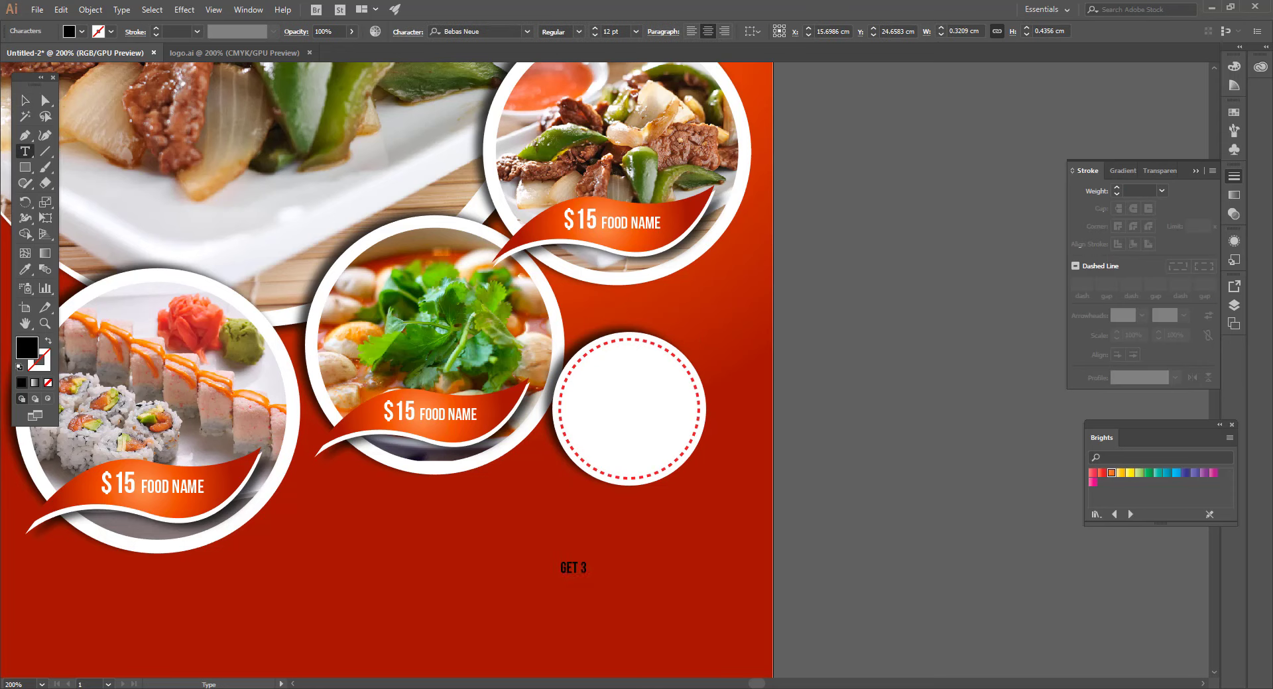
click(29, 103)
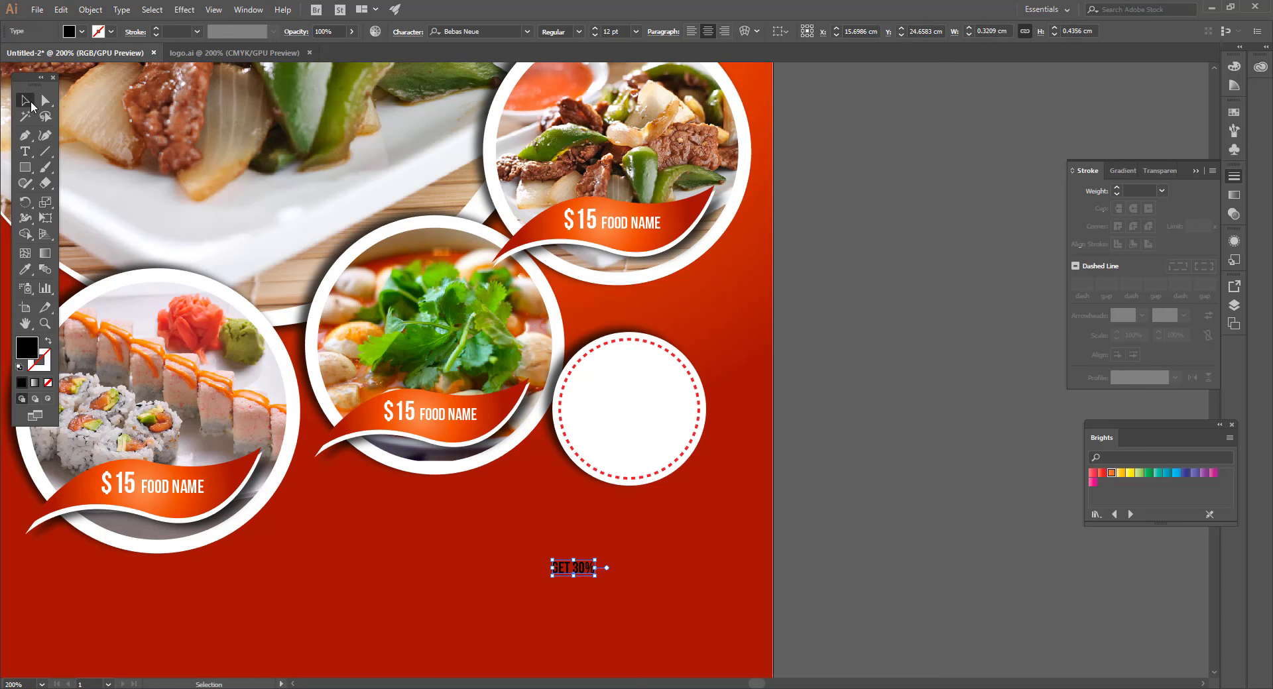
scroll(407, 411, up, 1)
drag(686, 660, 837, 410)
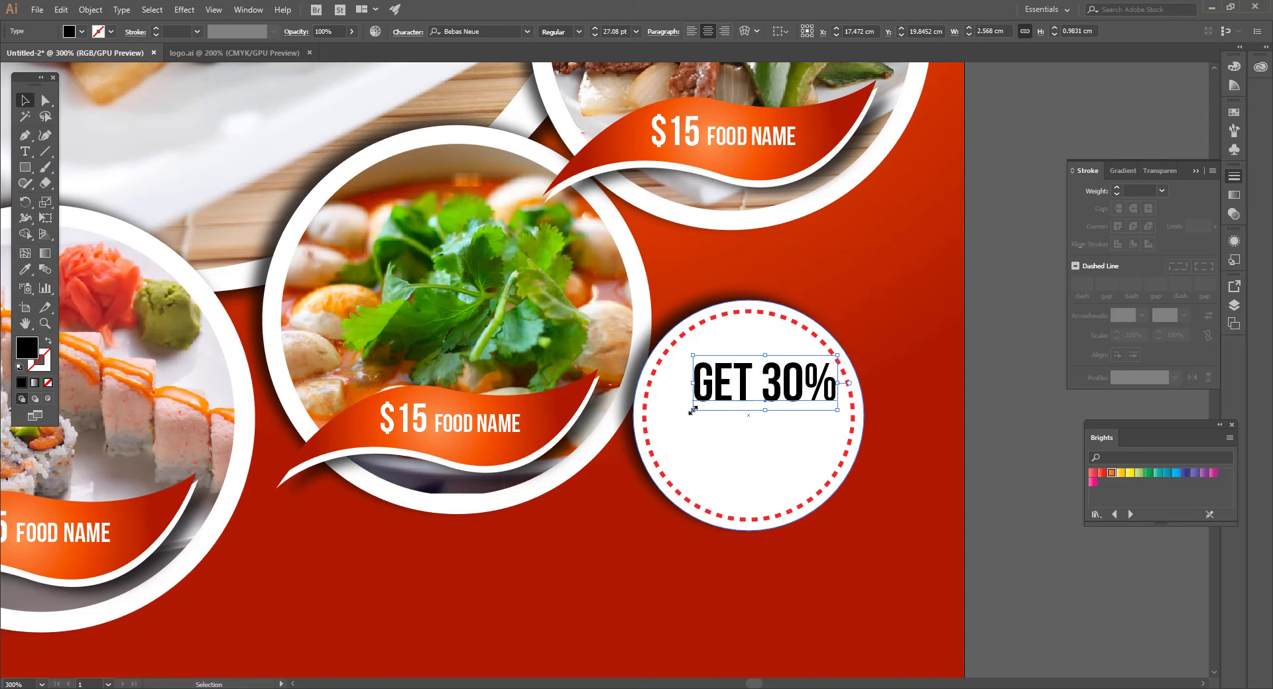
drag(693, 411, 663, 389)
Reduce the font size of the word GET to 19 pt
key(t)
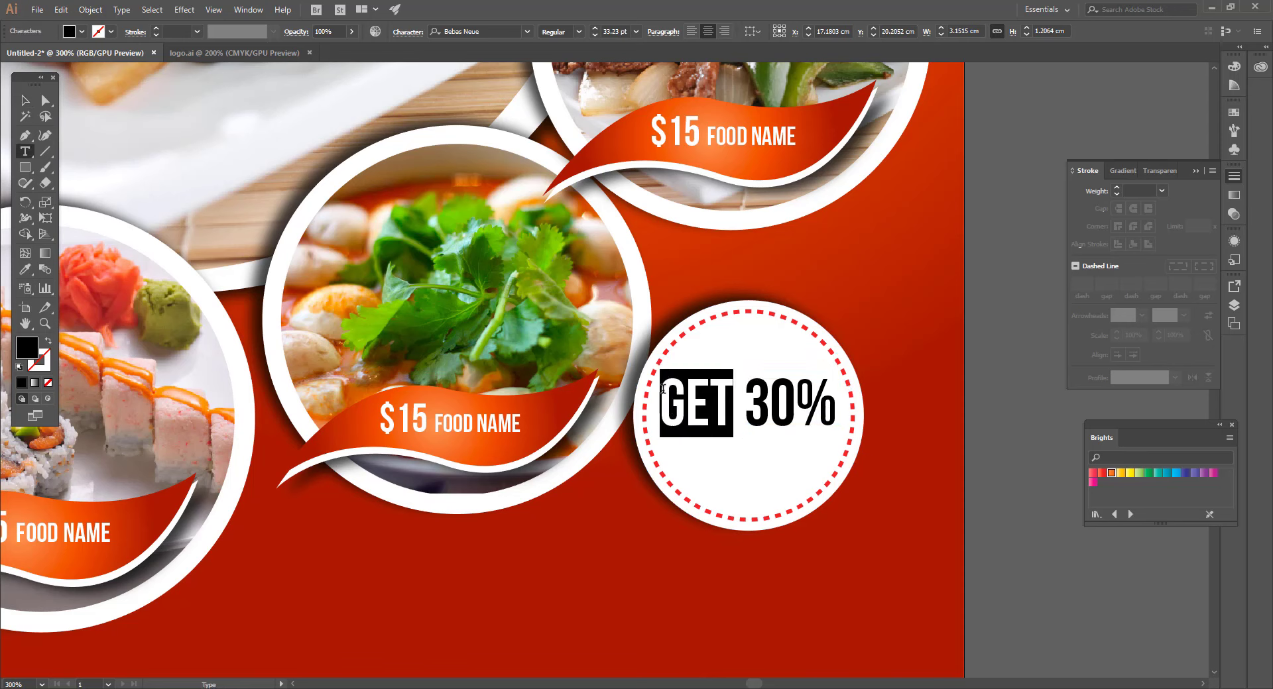
click(594, 35)
click(594, 35)
click(594, 35)
click(594, 35)
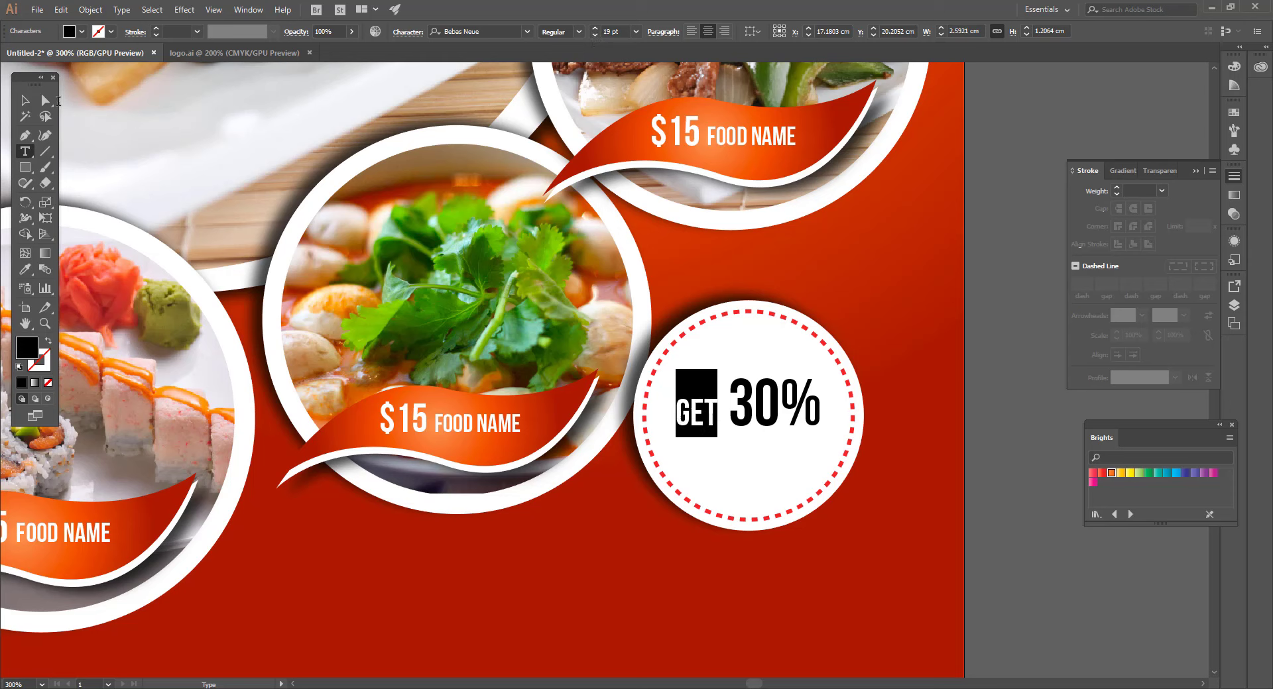
Enlarge the GET 30% text to about 3.2 x 1.5 cm so it spans the dashed circle
click(25, 101)
drag(679, 441, 660, 450)
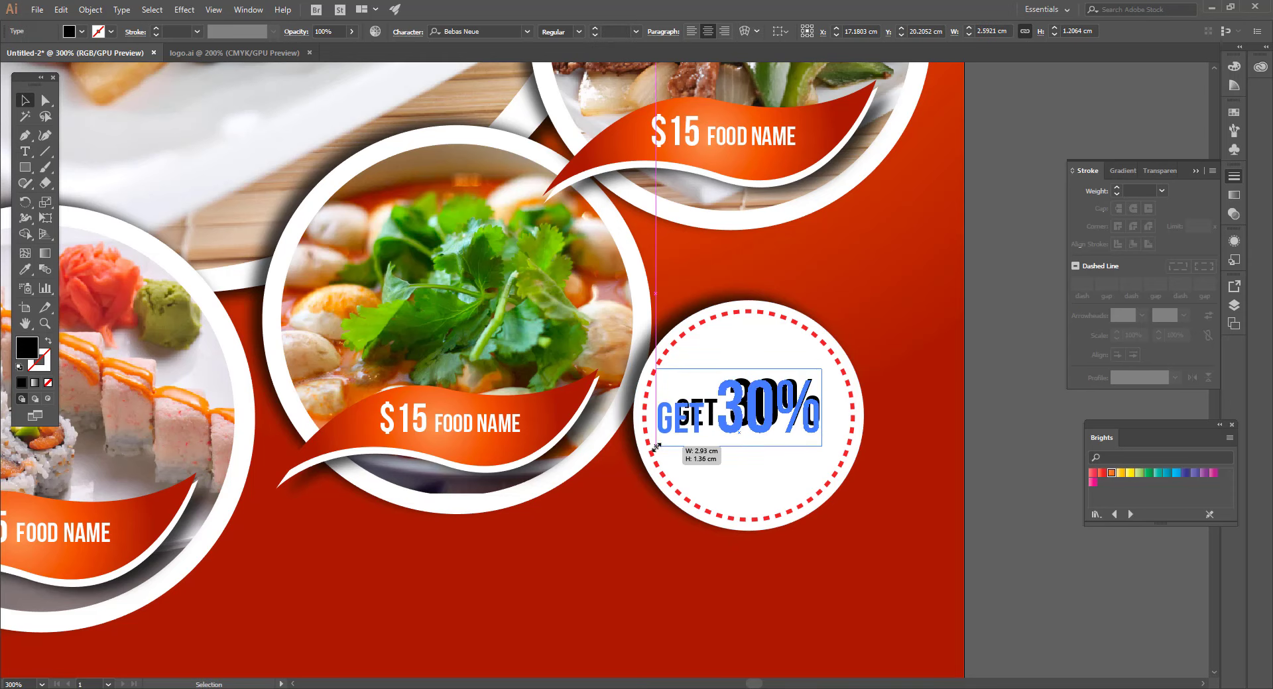
drag(821, 445, 839, 454)
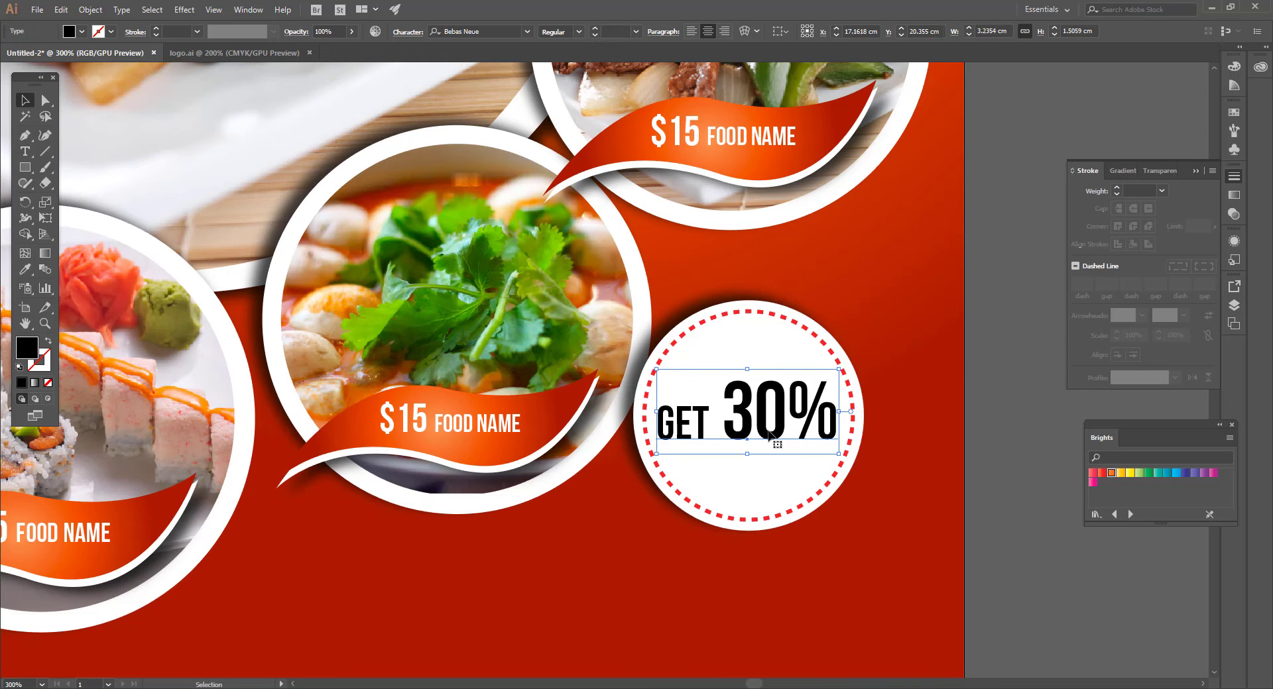
Place a copy of the GET 30% text below it, reword it as DISCOUNT and scale it down to about 17.4 pt
drag(769, 436, 756, 499)
double_click(753, 497)
key(ctrl+a)
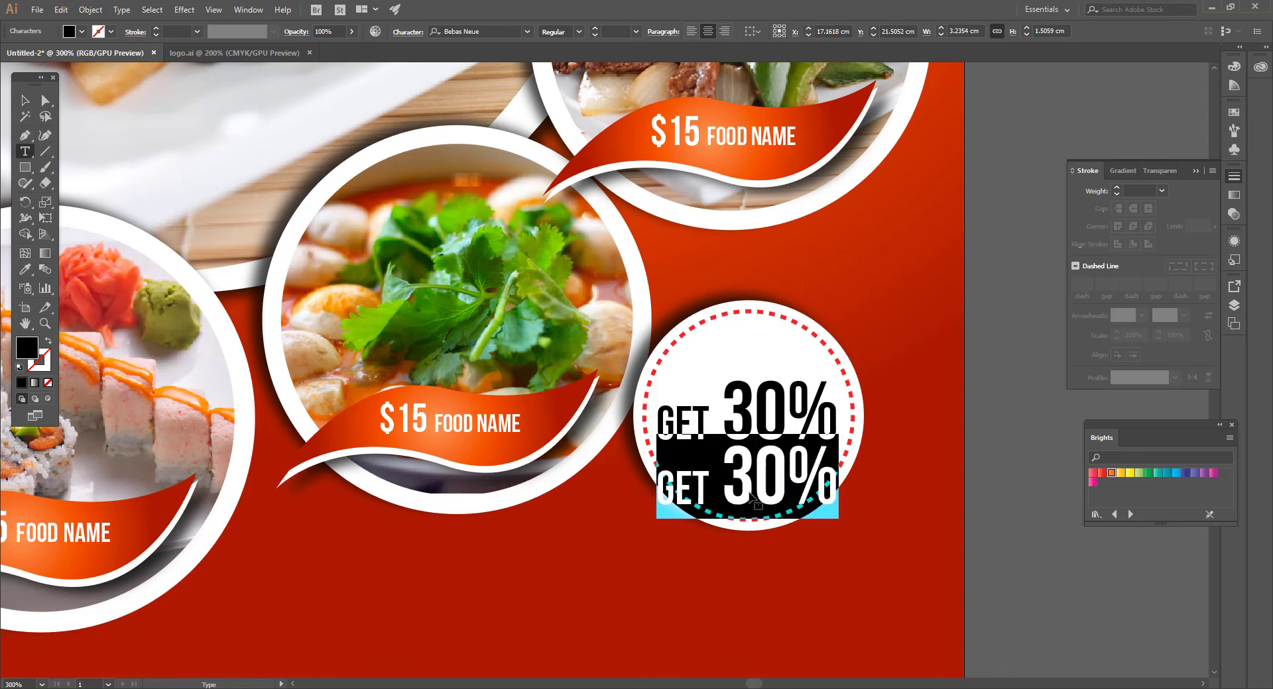
text(DISCU)
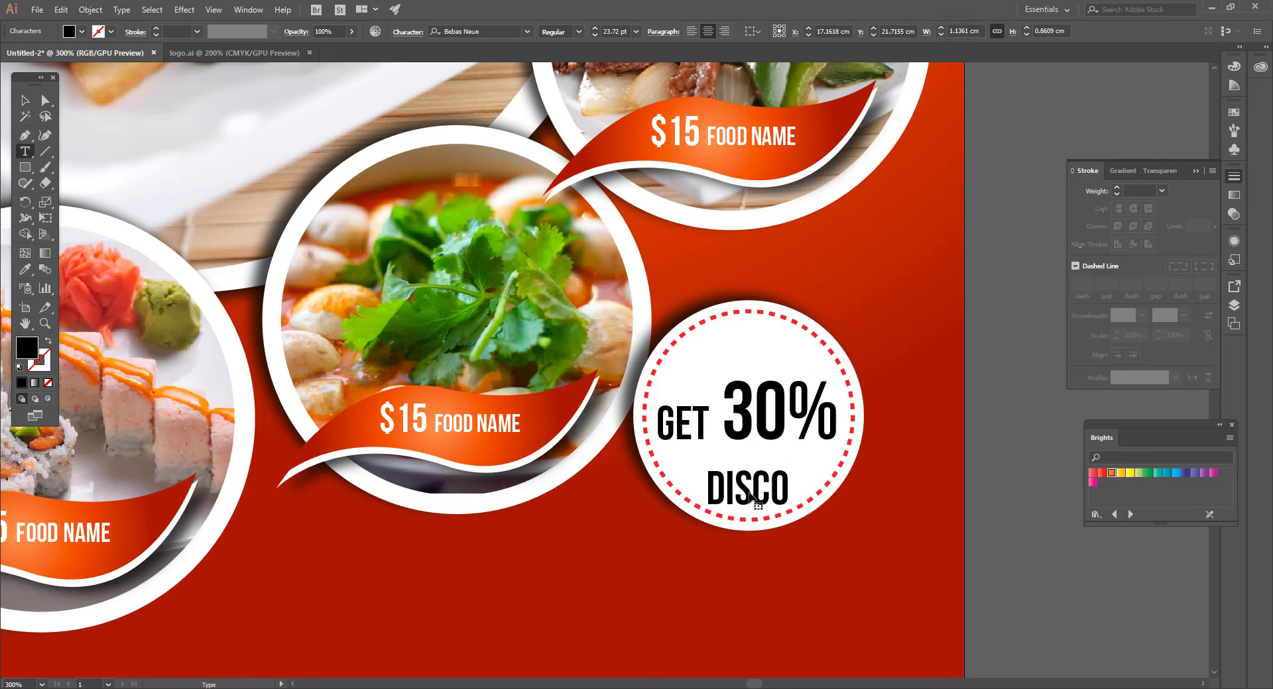
text(UNT)
key(Escape)
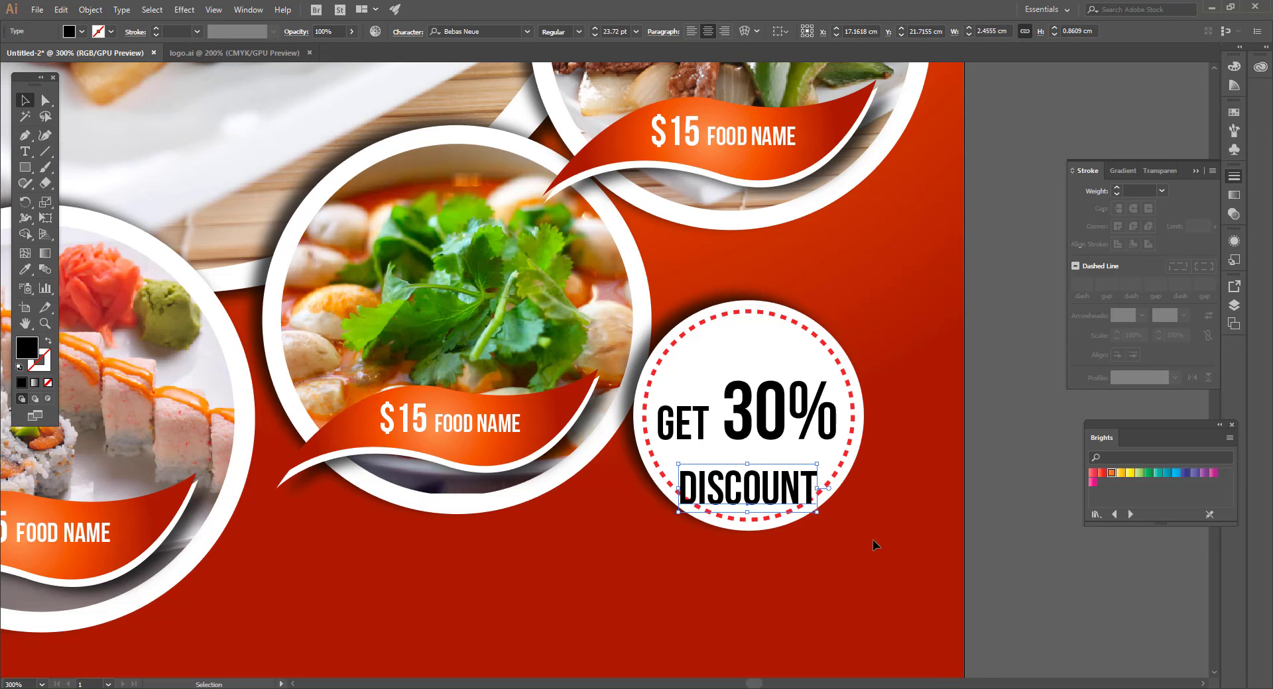
drag(819, 514, 777, 473)
click(875, 501)
Copy the DISCOUNT text to the empty area below the photo circles and replace its content with the copied Lorem ipsum paragraph
scroll(875, 500, down, 1)
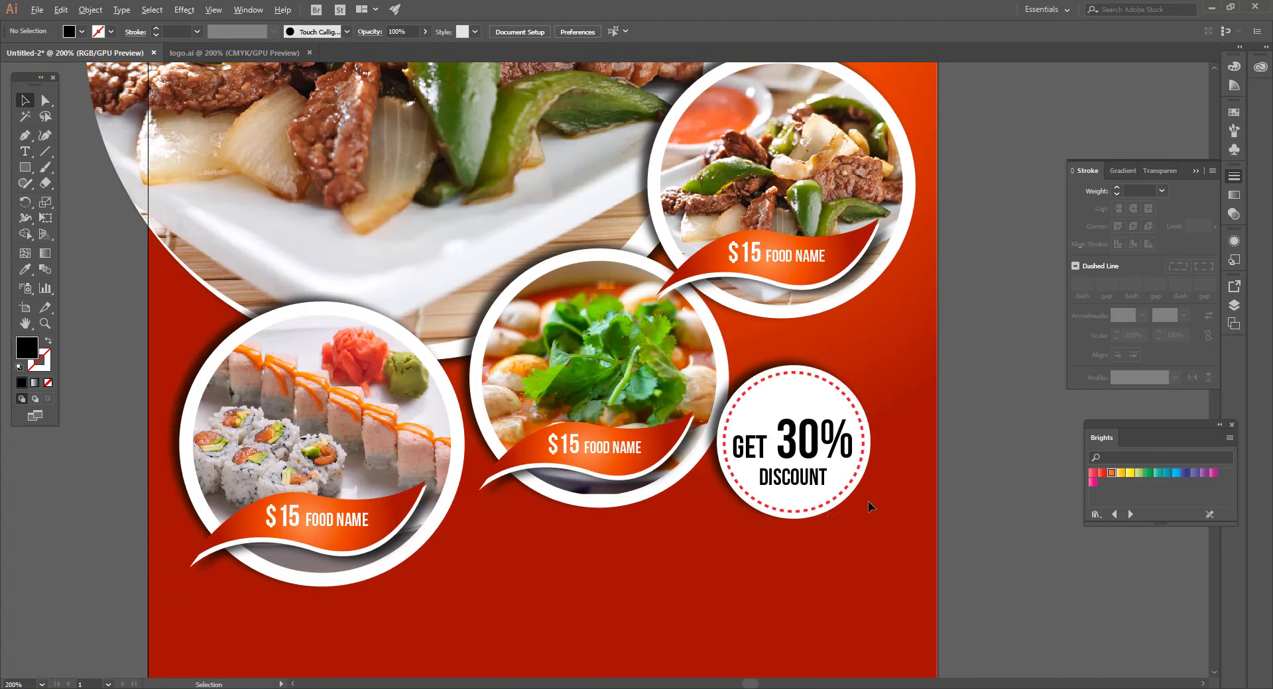
drag(855, 503, 815, 318)
drag(728, 301, 518, 396)
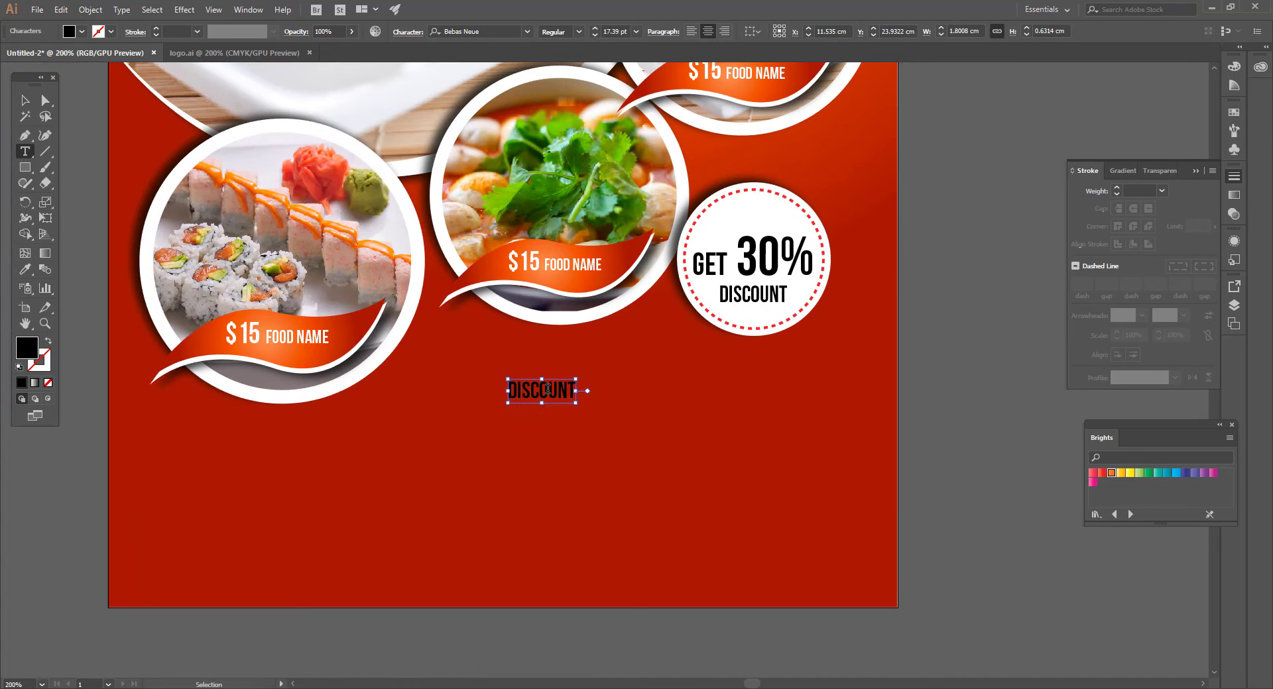
double_click(520, 396)
text(Lorem ipsum dolor sit amet, consectetuer adipiscing elit. Aenean commodo ligula eget dolor. Aenean massa. Cum sociis natoque penatibus et magnis dis parturient montes, nascetur ridiculusLorem ipsum dolor sit amet, consectetuer adipiscing elit.)
key(Escape)
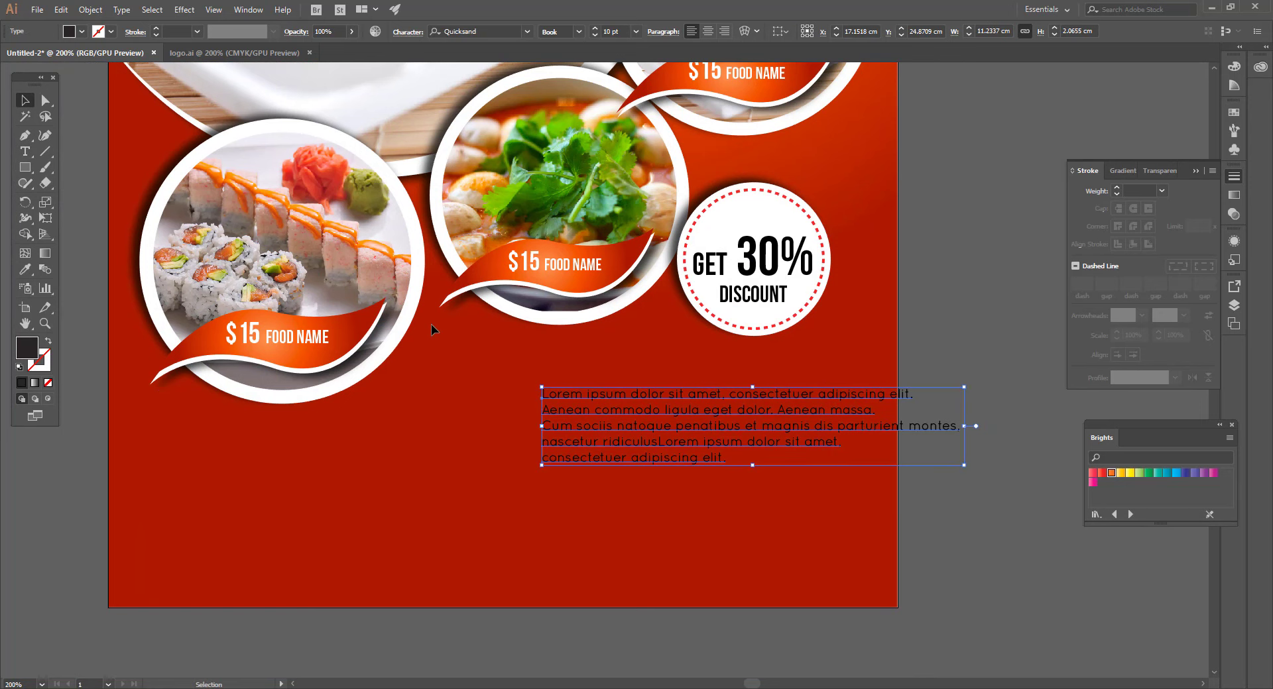
Scale the Lorem ipsum paragraph down to about 7.94 x 1.46 cm, move it beside the sushi circle and color it white
drag(965, 466, 840, 444)
drag(743, 406, 597, 412)
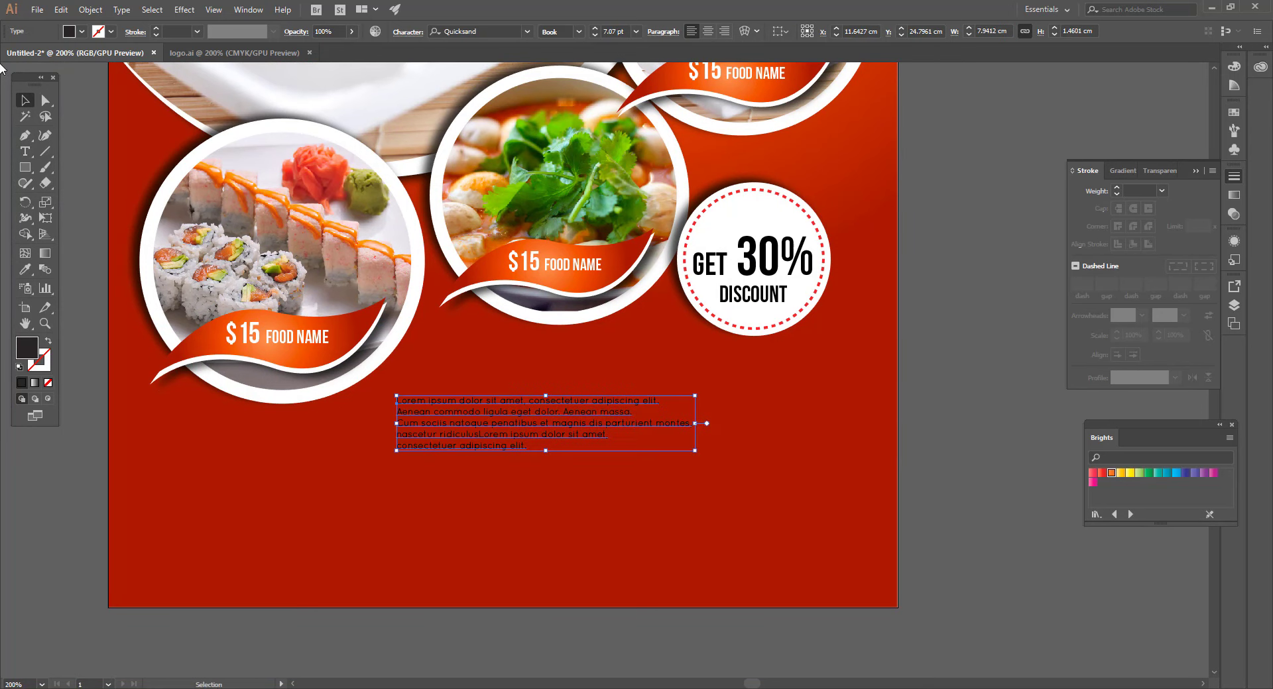
click(82, 32)
click(27, 50)
click(488, 502)
Place a copy of the DISCOUNT text above the Lorem ipsum paragraph and reword it as FRESH AND DEILICIOUS FOOD
drag(752, 304, 419, 386)
double_click(422, 380)
key(ctrl+a)
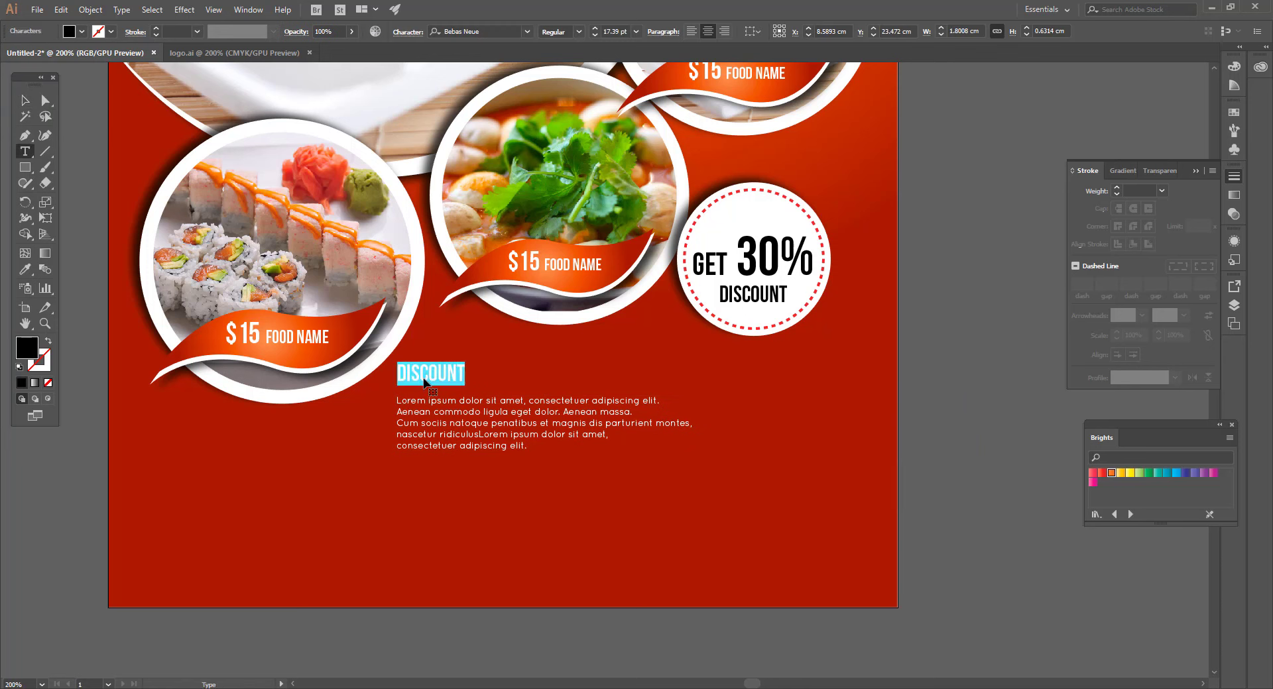
text(FRESH)
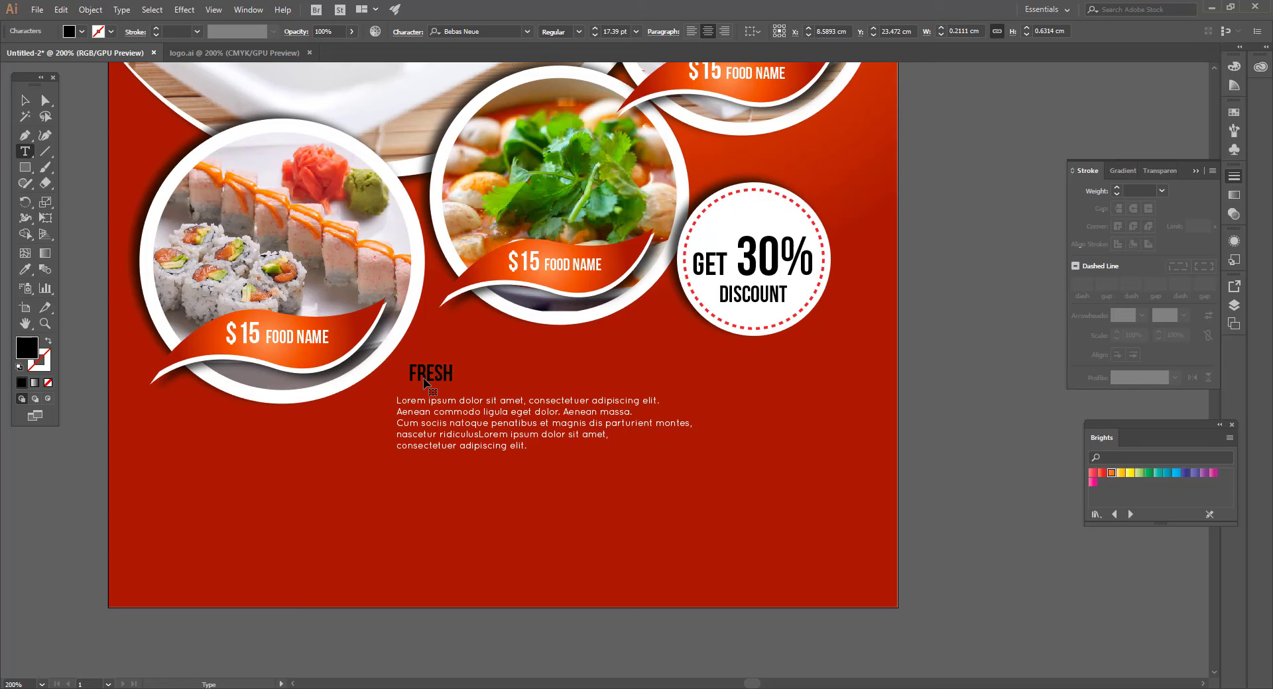
text( AND DEILICIOUS)
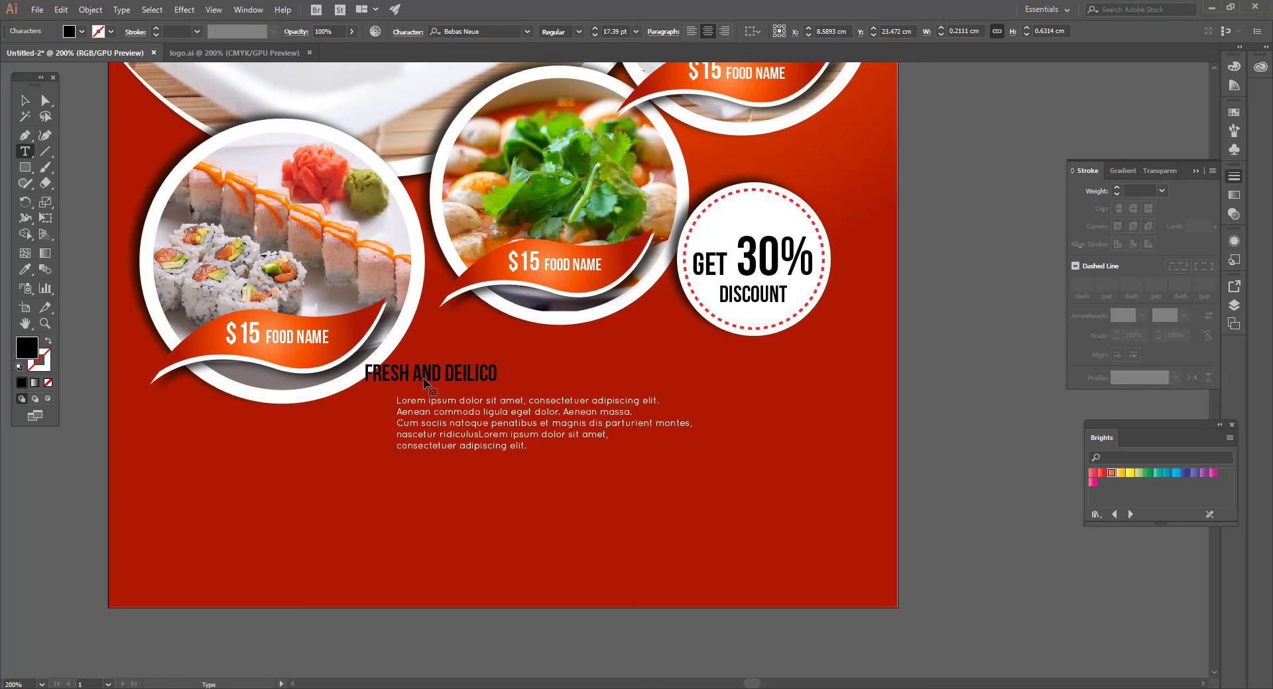
text( FOOD)
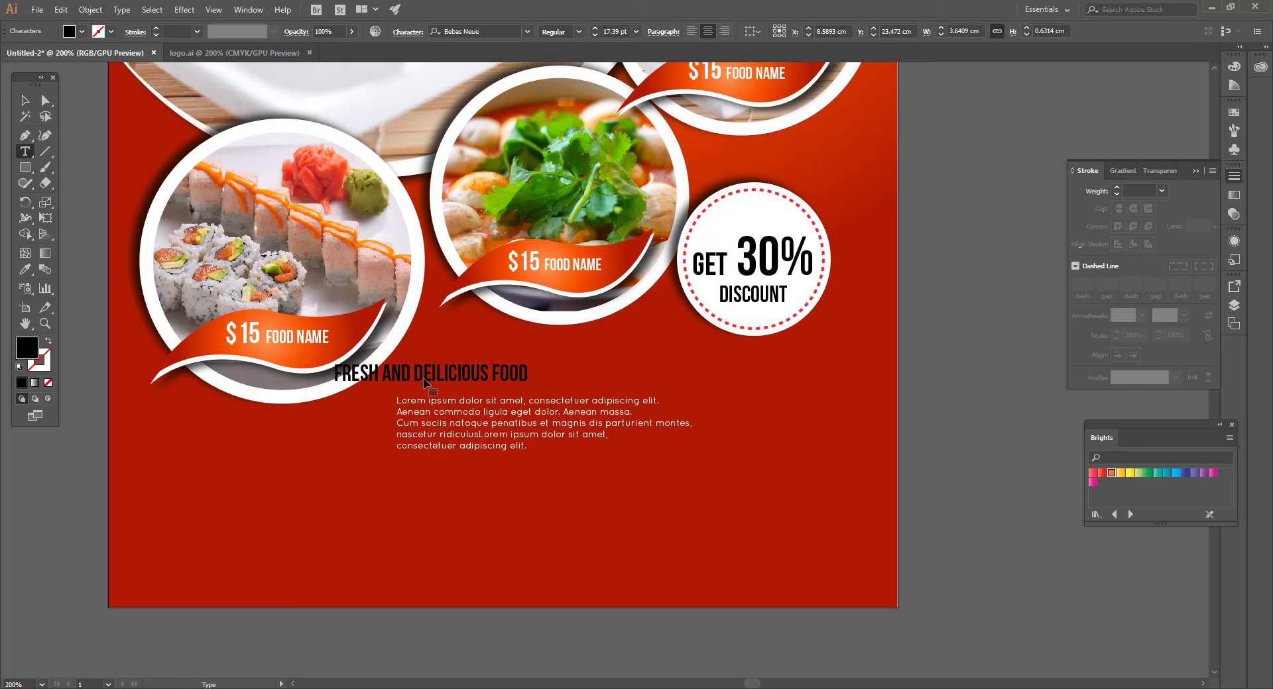
key(Escape)
Line the FRESH AND DEILICIOUS FOOD heading up with the paragraph's left edge and shift both up and to the right
drag(525, 374, 590, 373)
drag(587, 502, 534, 361)
drag(536, 373, 558, 354)
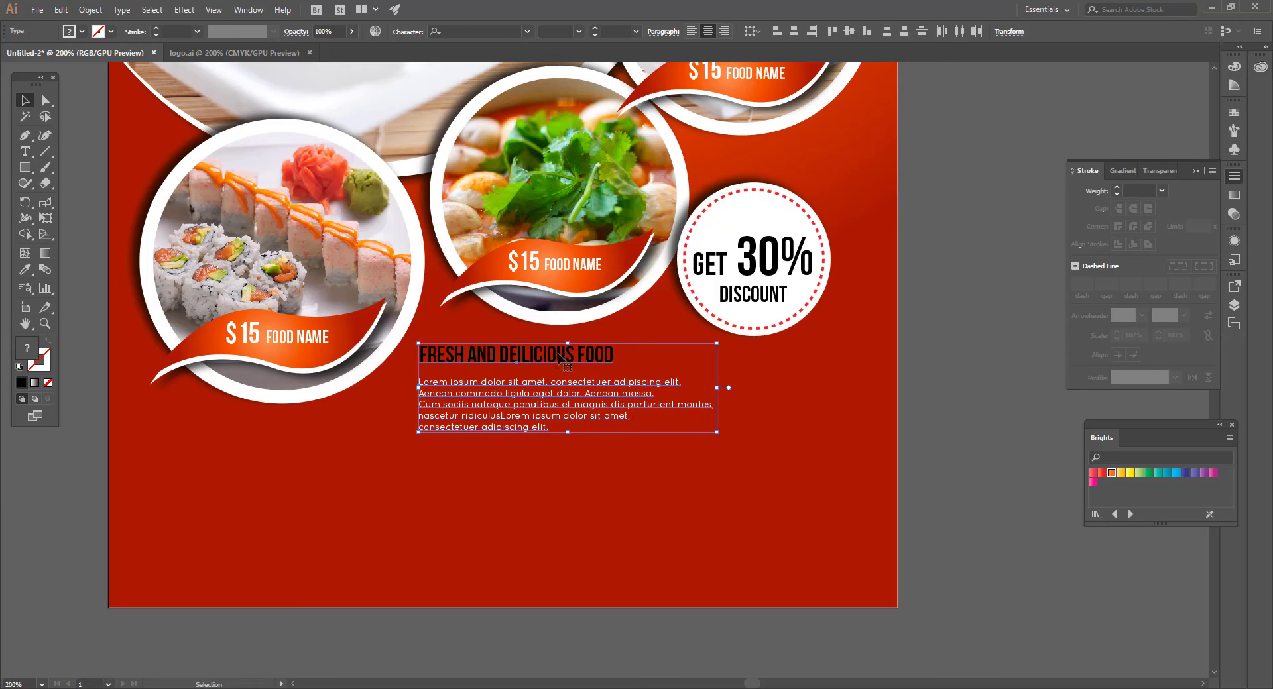
Color the FRESH AND DEILICIOUS FOOD heading yellow
click(574, 489)
click(476, 355)
click(57, 52)
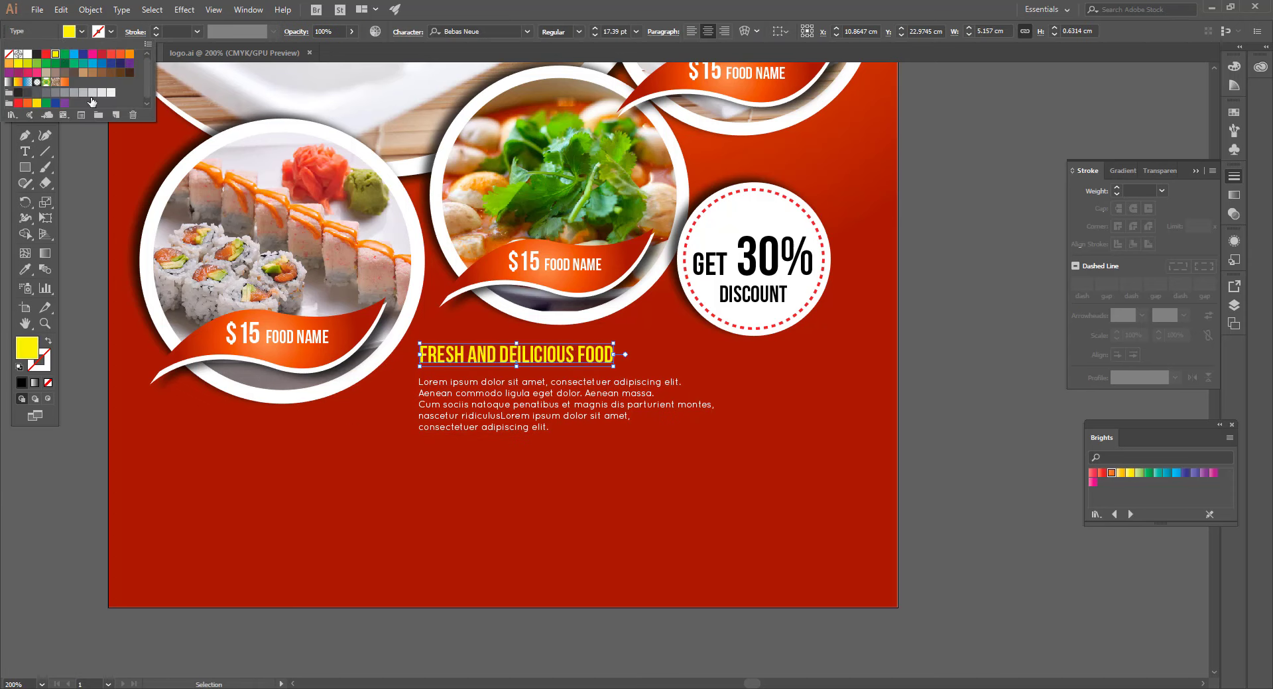
click(356, 489)
Copy the yellow heading to the flyer's lower left area and reword the copy as CALL TO DILIVERY
drag(355, 490, 358, 431)
drag(502, 289, 244, 457)
double_click(243, 457)
key(ctrl+a)
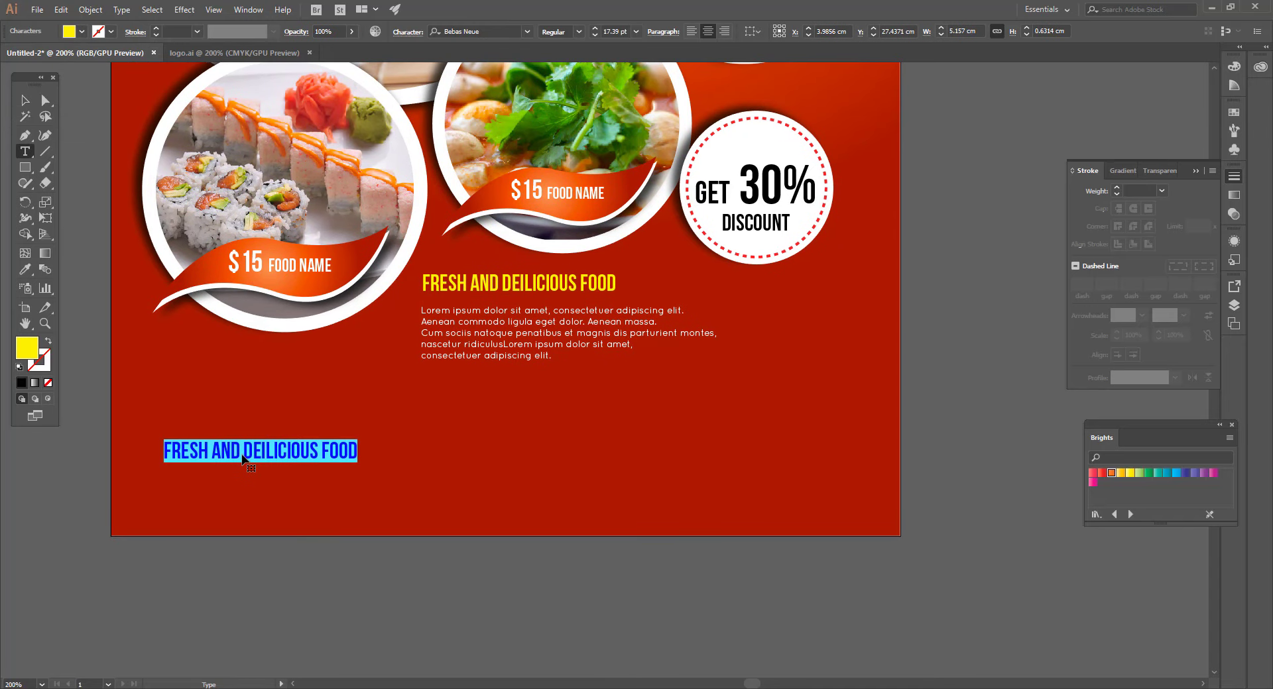
text(FAL)
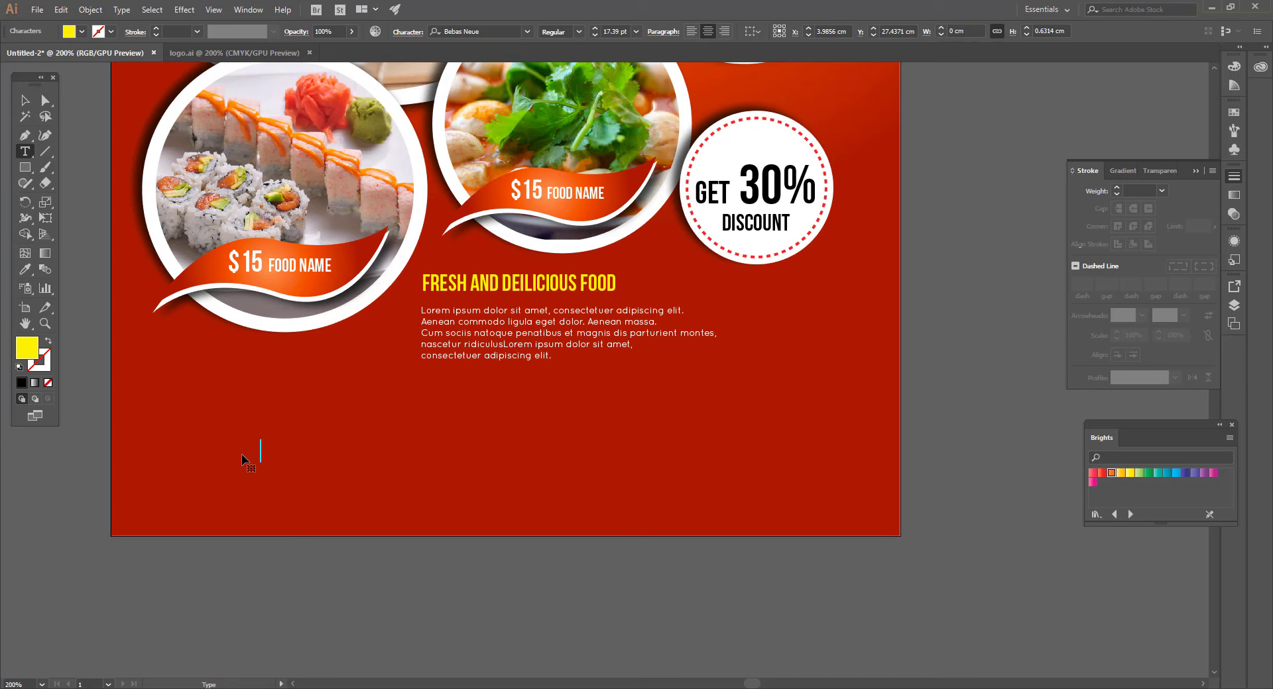
text(CALL TO DILIVERY)
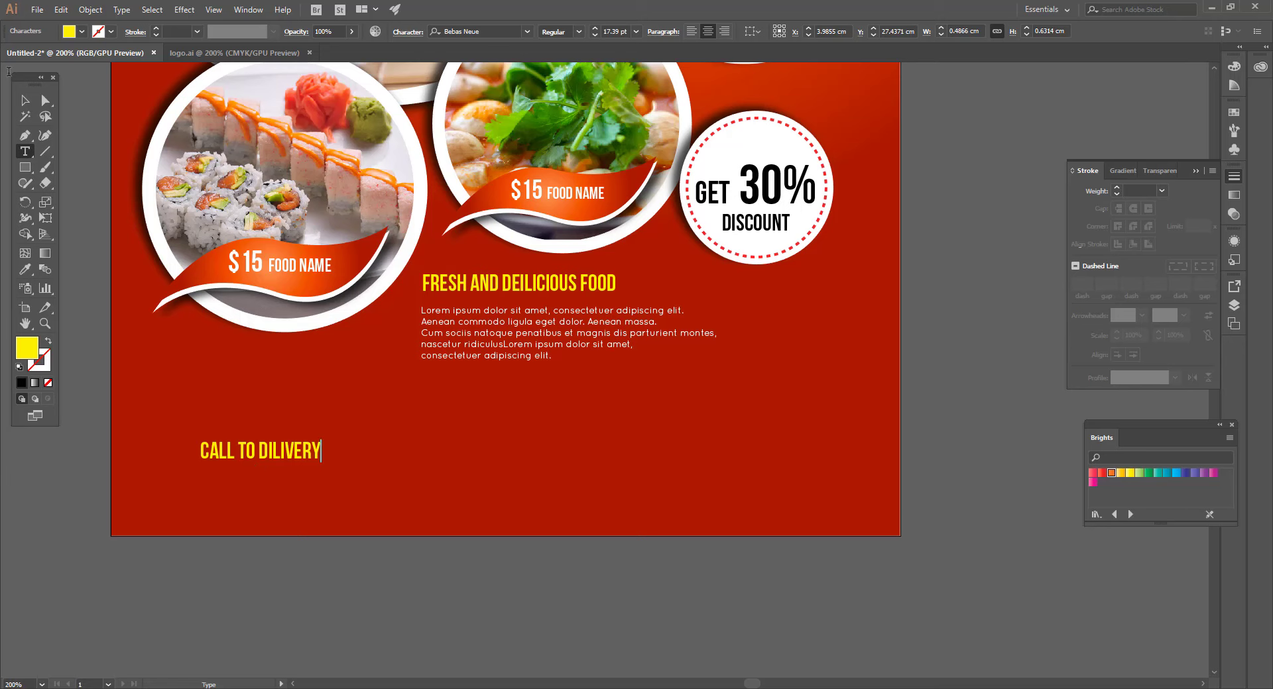
click(26, 100)
click(249, 478)
Place a copy of CALL TO DILIVERY directly below it and replace its text with the phone number
drag(252, 454, 254, 486)
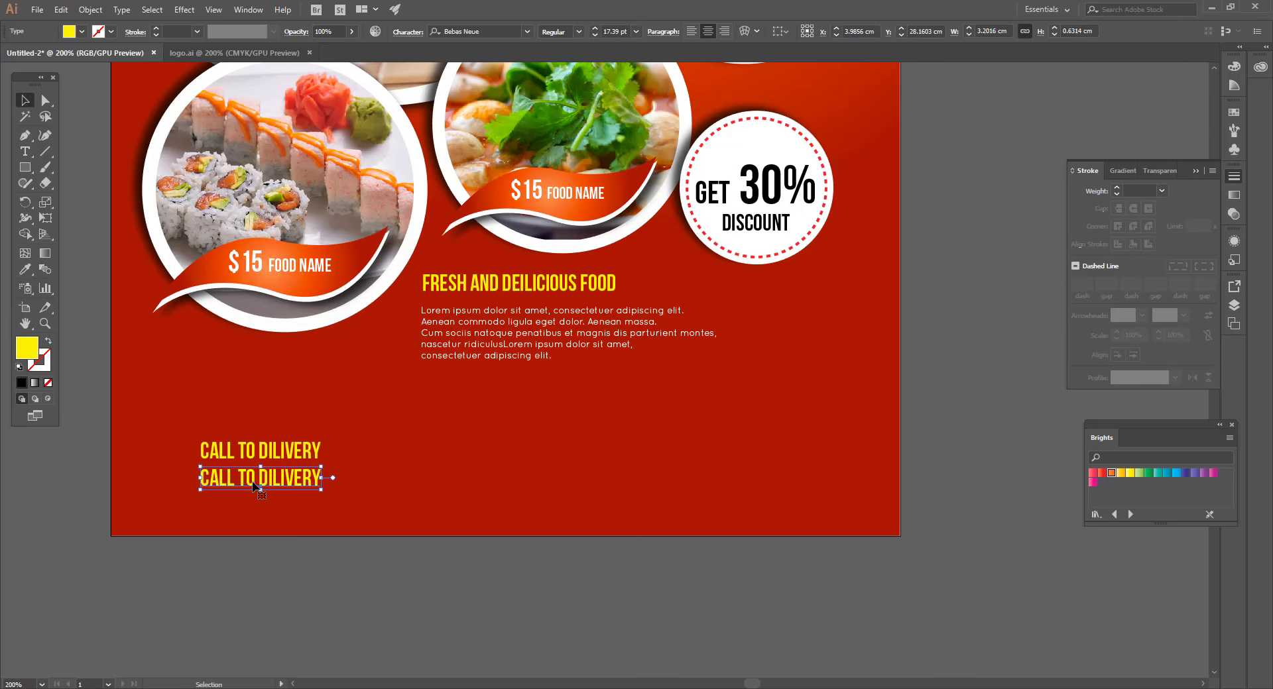
double_click(253, 486)
key(ctrl+a)
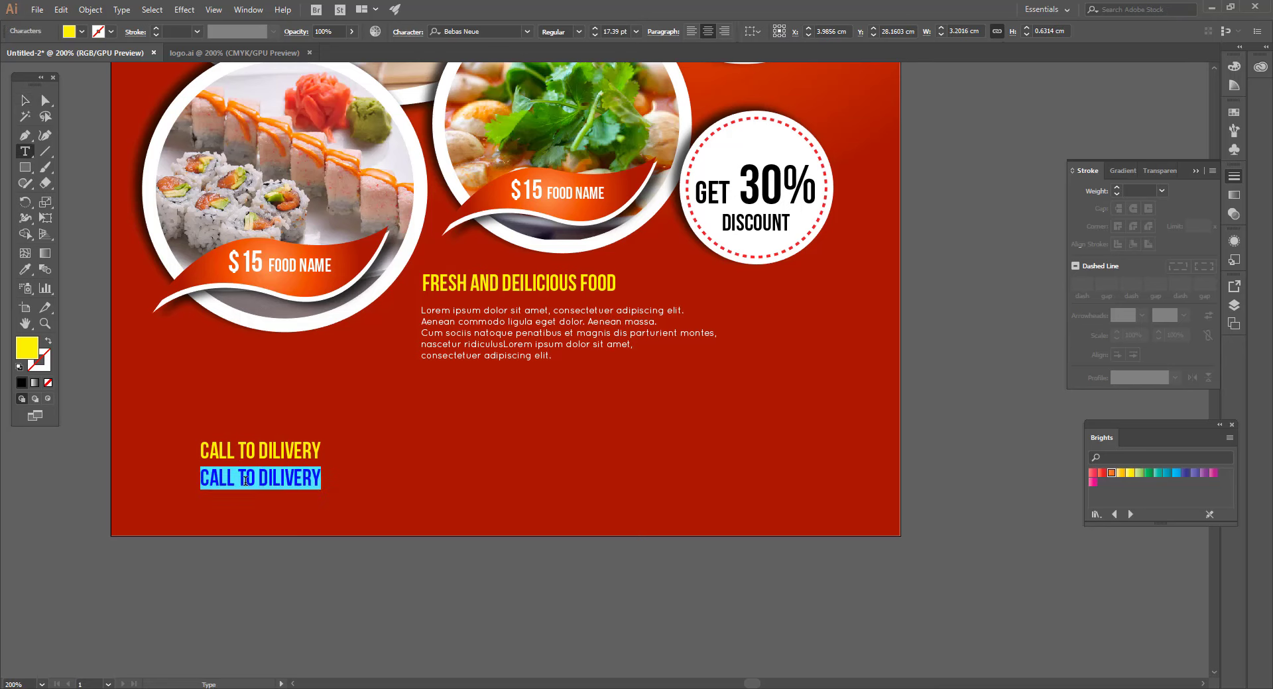
text(+)
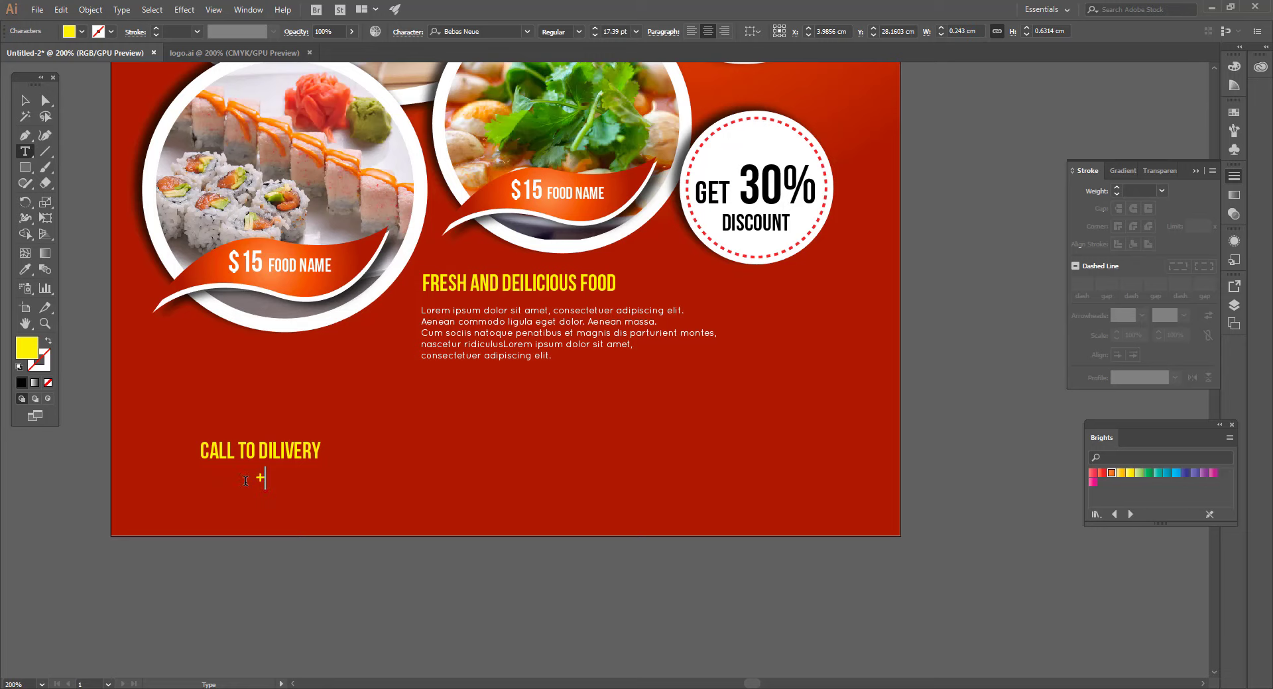
text(999 123 456 789)
click(26, 101)
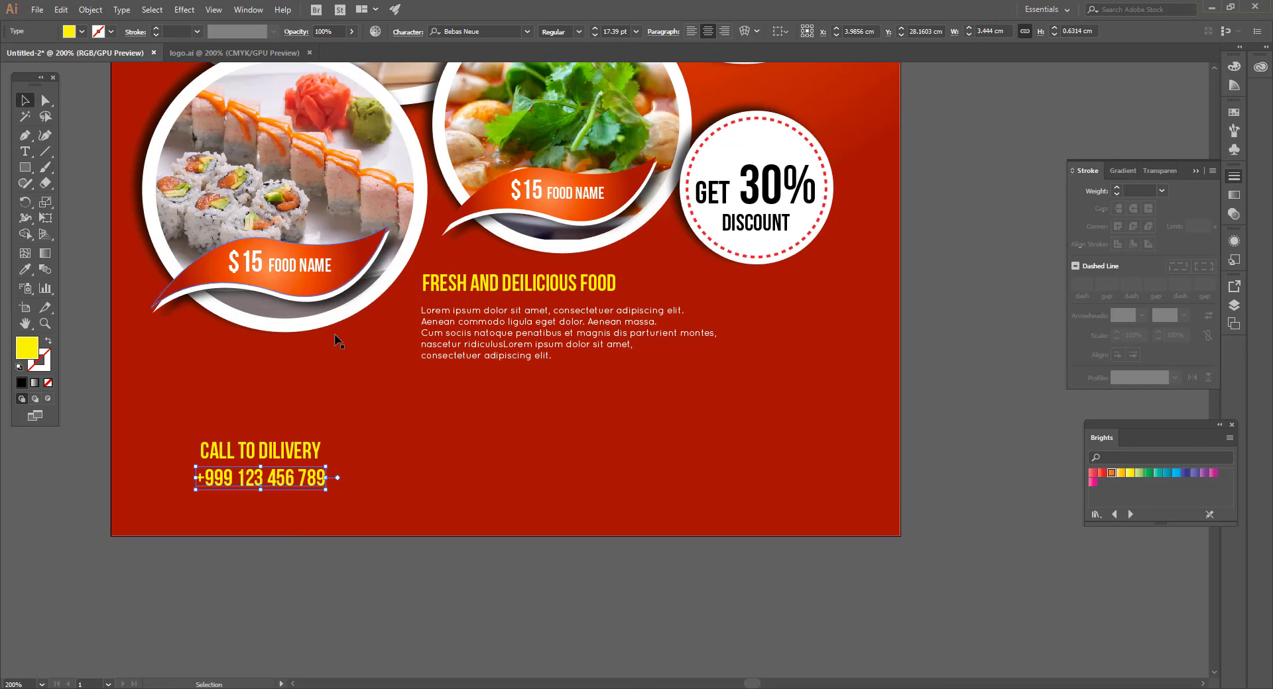
click(440, 482)
Draw a closed S-curved shape about 16 x 8.7 cm filling the flyer's lower right corner with the Pen tool
scroll(458, 464, down, 1)
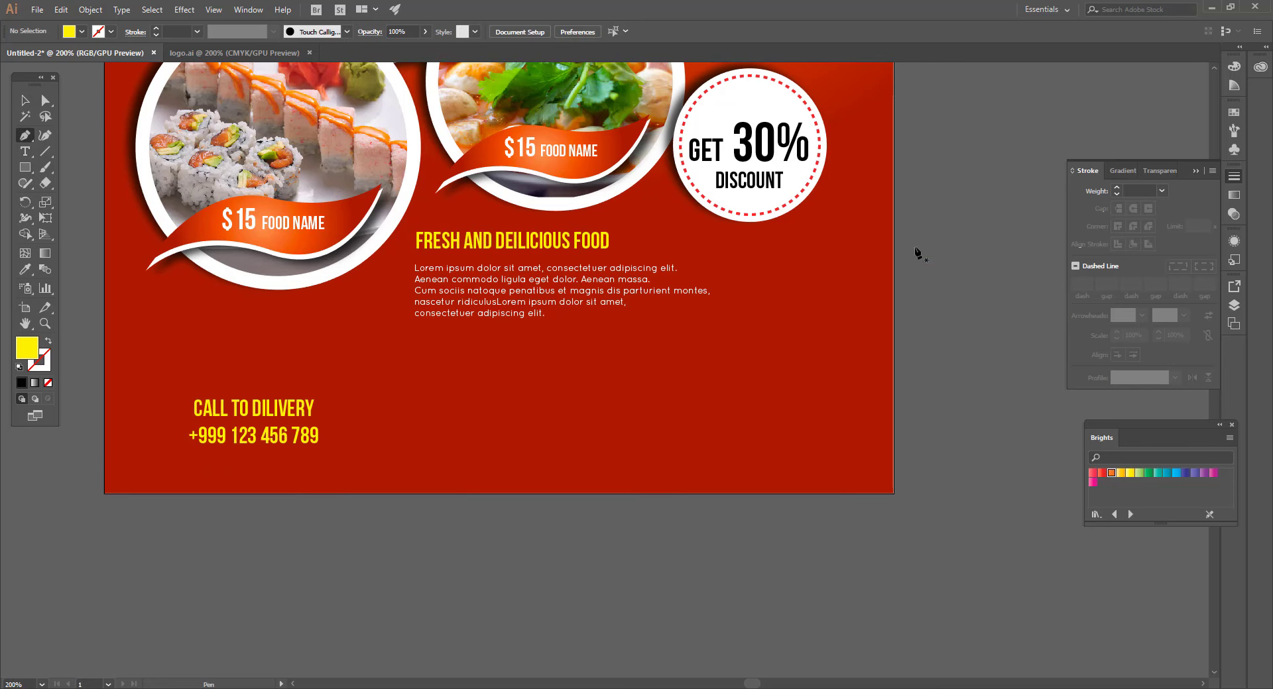
click(893, 167)
drag(637, 336, 553, 474)
click(293, 493)
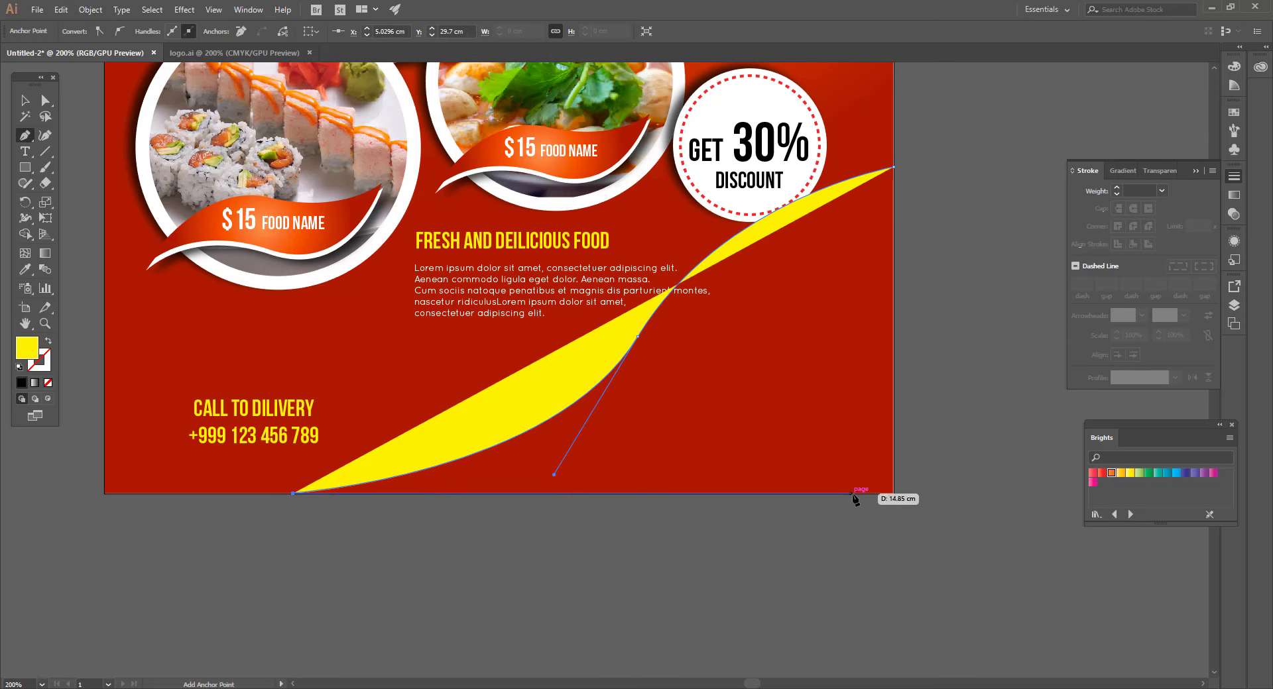
click(892, 493)
click(893, 168)
key(v)
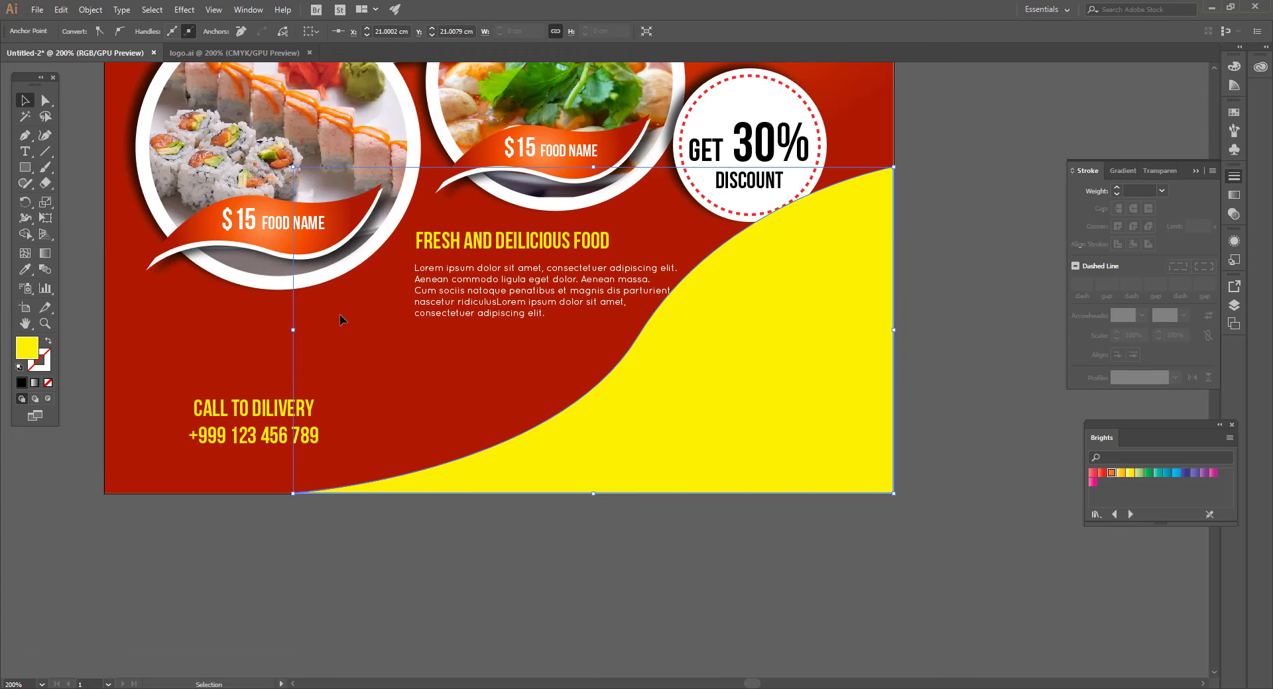
Place a copy of the yellow curved shape slightly up and to the left, behind the original
drag(602, 449, 598, 444)
key(ctrl+[)
click(647, 508)
click(675, 459)
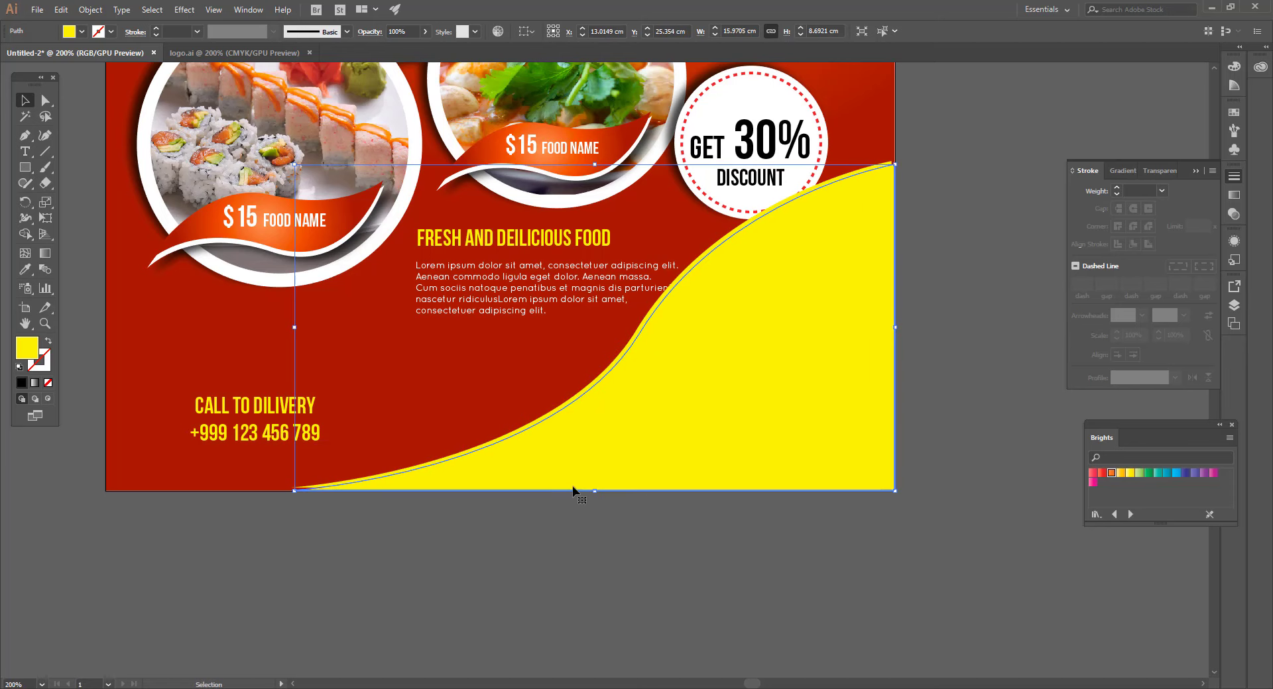
Fill the front curved shape with the orange-red gradient sampled from the price ribbon and shrink the gradient's bright center
key(i)
click(311, 225)
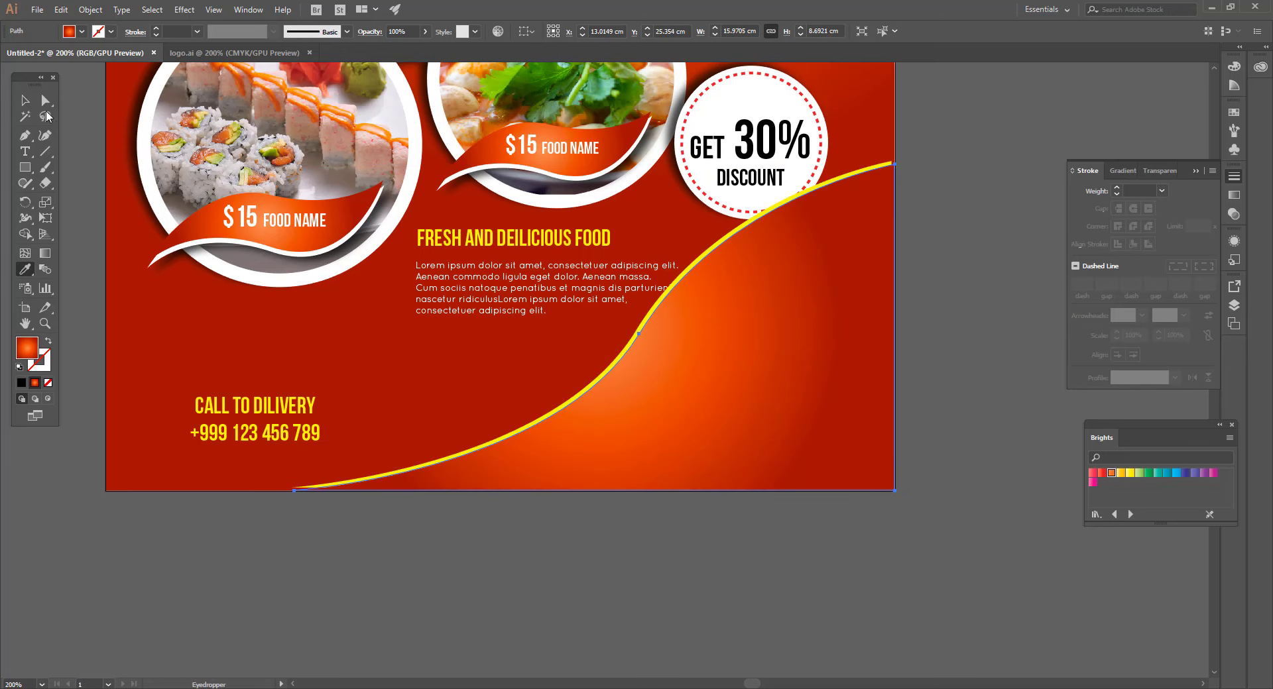
key(v)
click(45, 254)
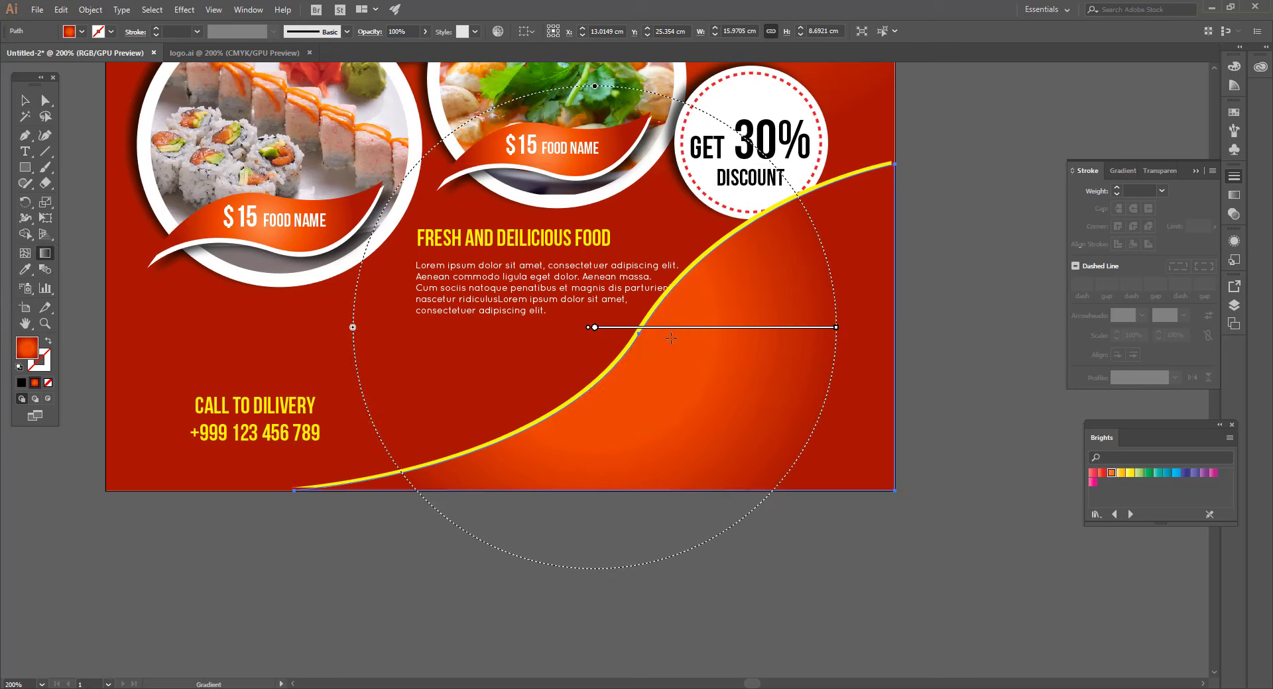
drag(712, 337, 622, 335)
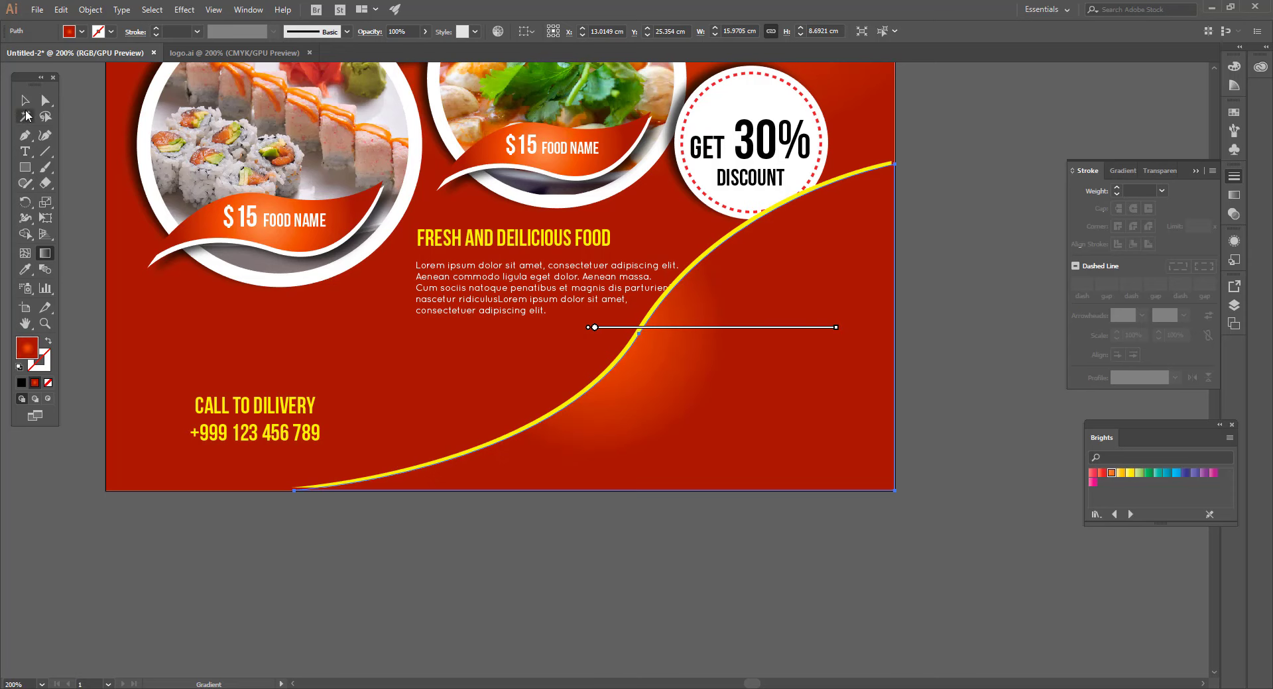
key(v)
Recolor the yellow curved shape behind the gradient one to black
click(581, 539)
click(486, 450)
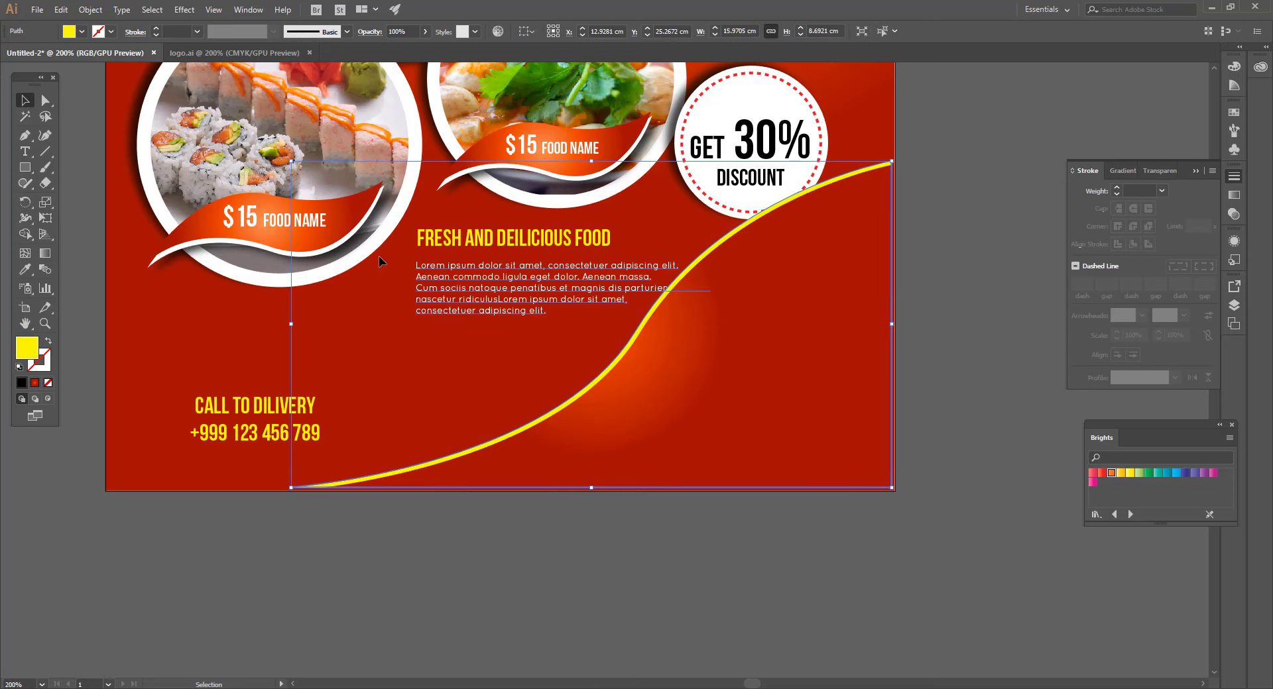
click(81, 31)
click(39, 56)
click(39, 55)
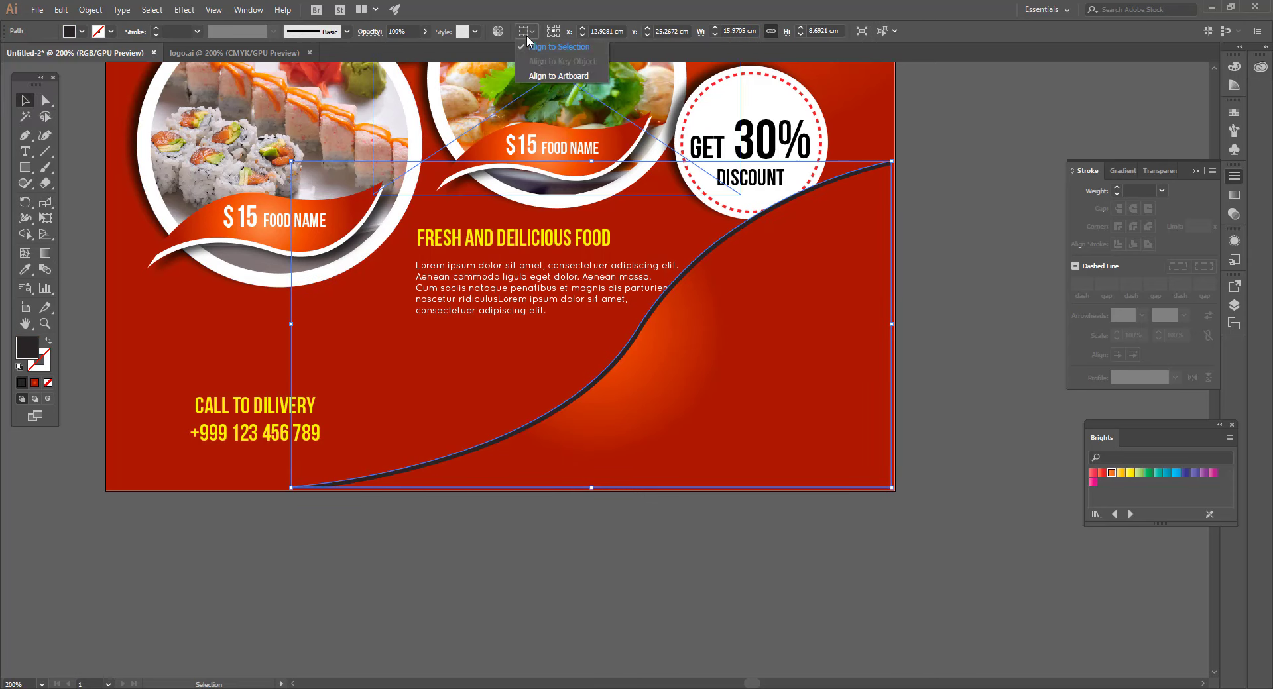
Align the black curved shape to the artboard's lower edge and stretch it slightly upward
click(646, 34)
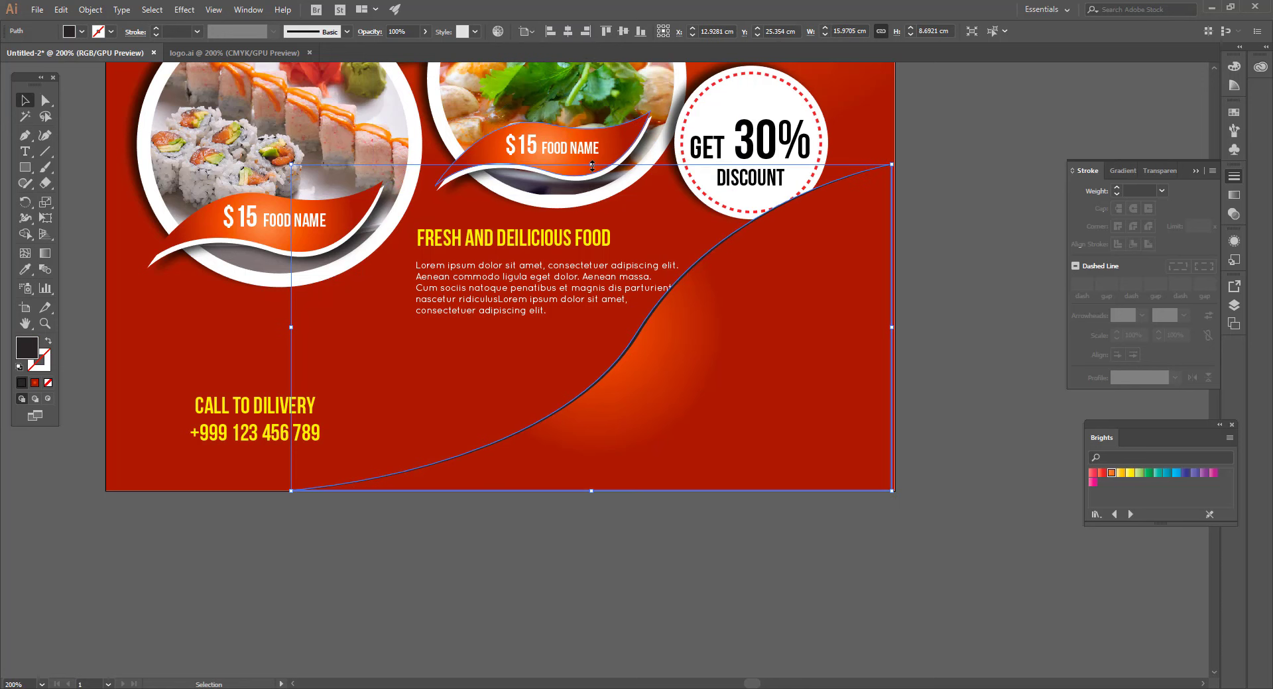
drag(591, 165, 591, 153)
Bring the discount badge and its text in front of the curved shapes
drag(868, 113, 745, 282)
click(723, 168)
shift+click(843, 252)
key(ctrl+shift+])
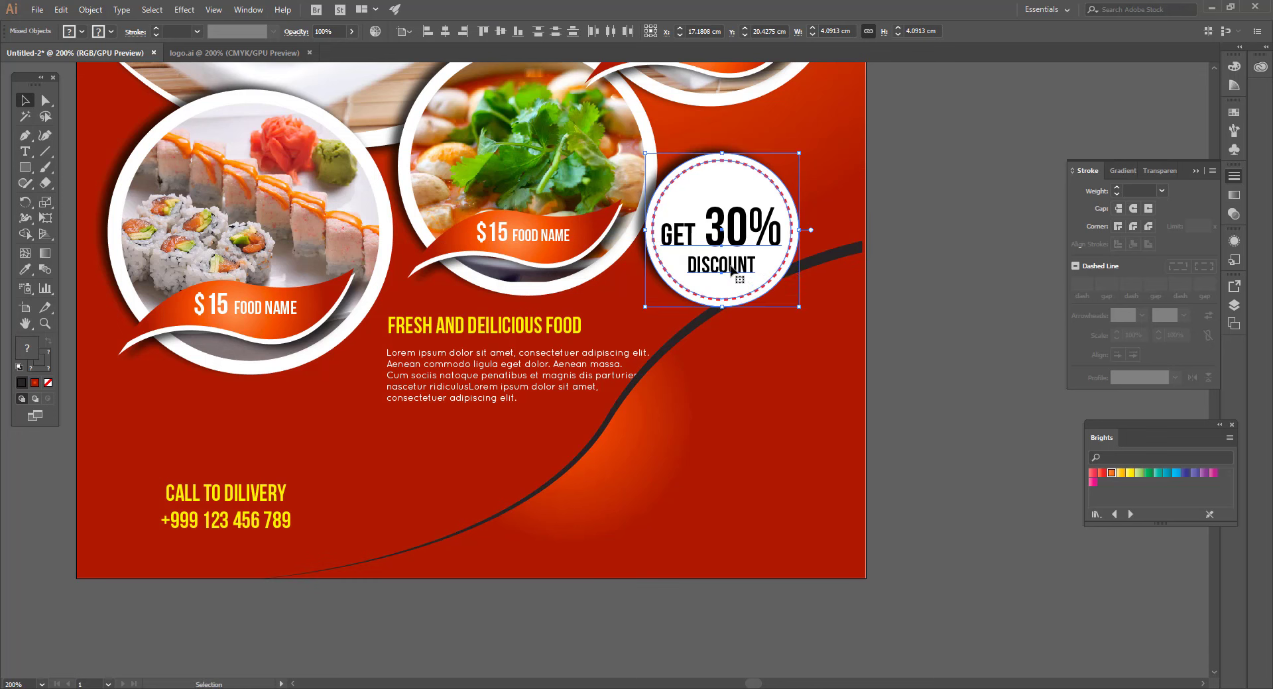
Align the curved corner shapes to the artboard's right edge
click(912, 345)
click(838, 388)
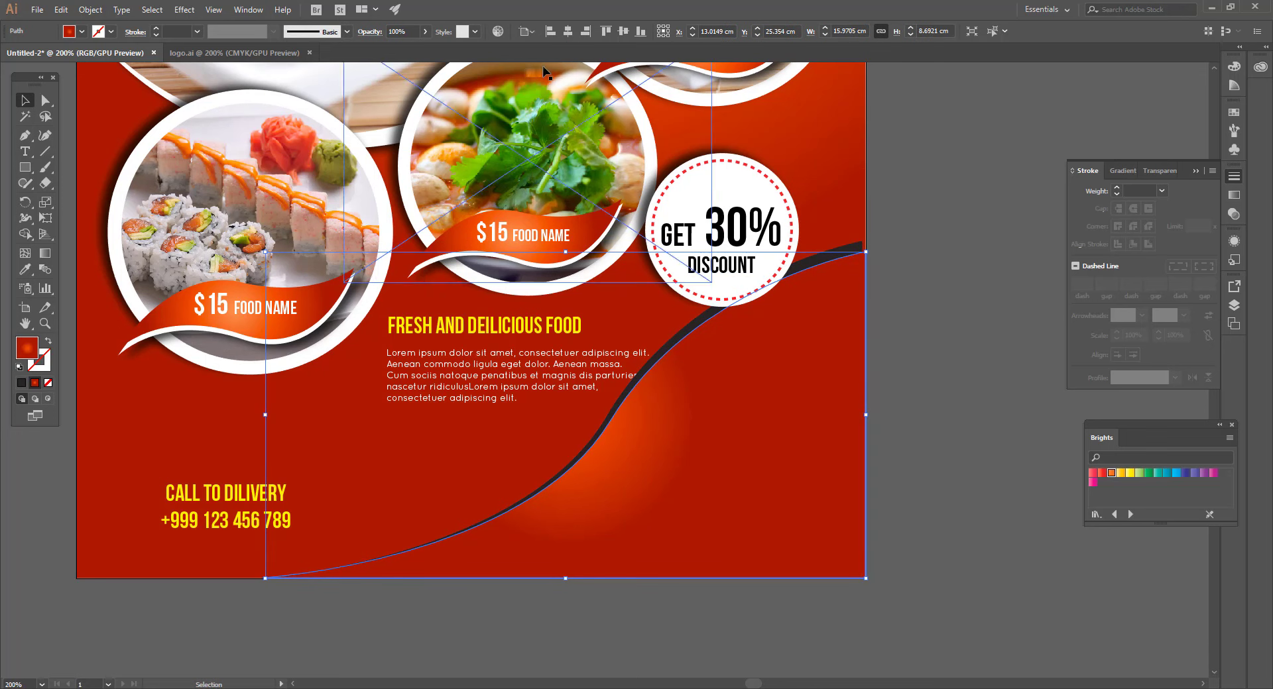
click(709, 600)
Move the FRESH AND DEILICIOUS FOOD heading and its paragraph down and to the left, away from the curve
click(440, 326)
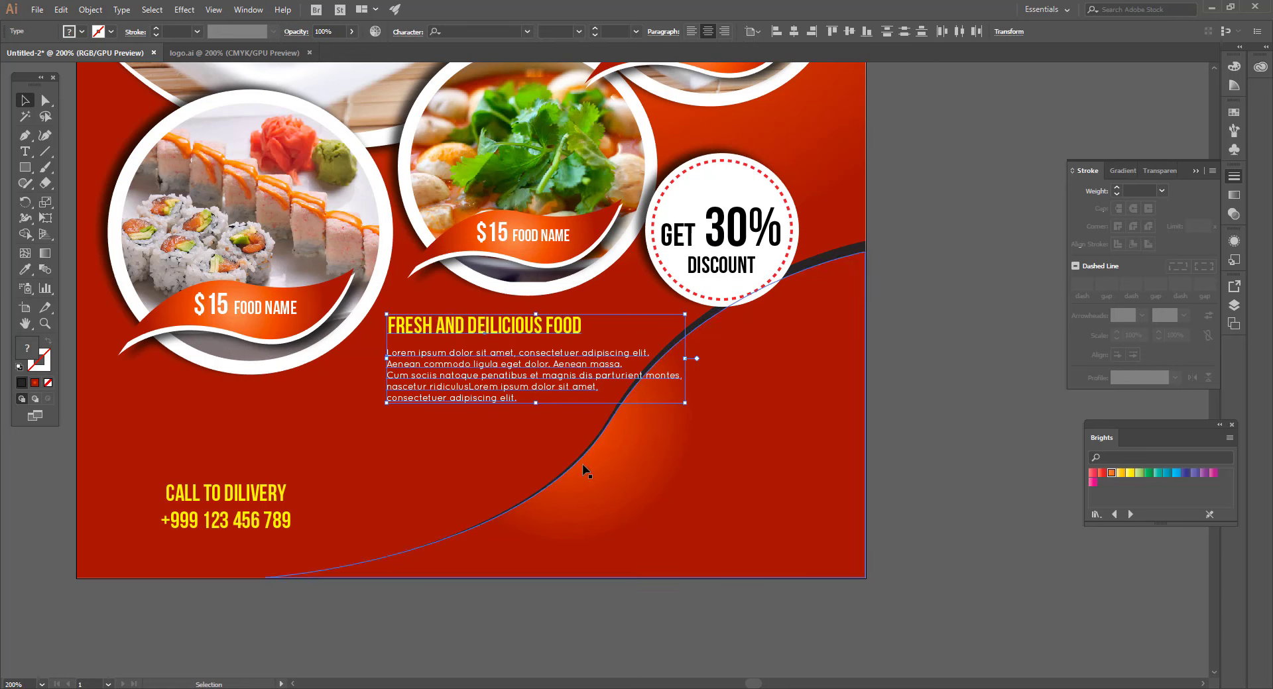
drag(476, 329, 433, 358)
Rewrap the Lorem ipsum paragraph so that "montes," starts the fourth line, in front of "nascetur"
click(619, 407)
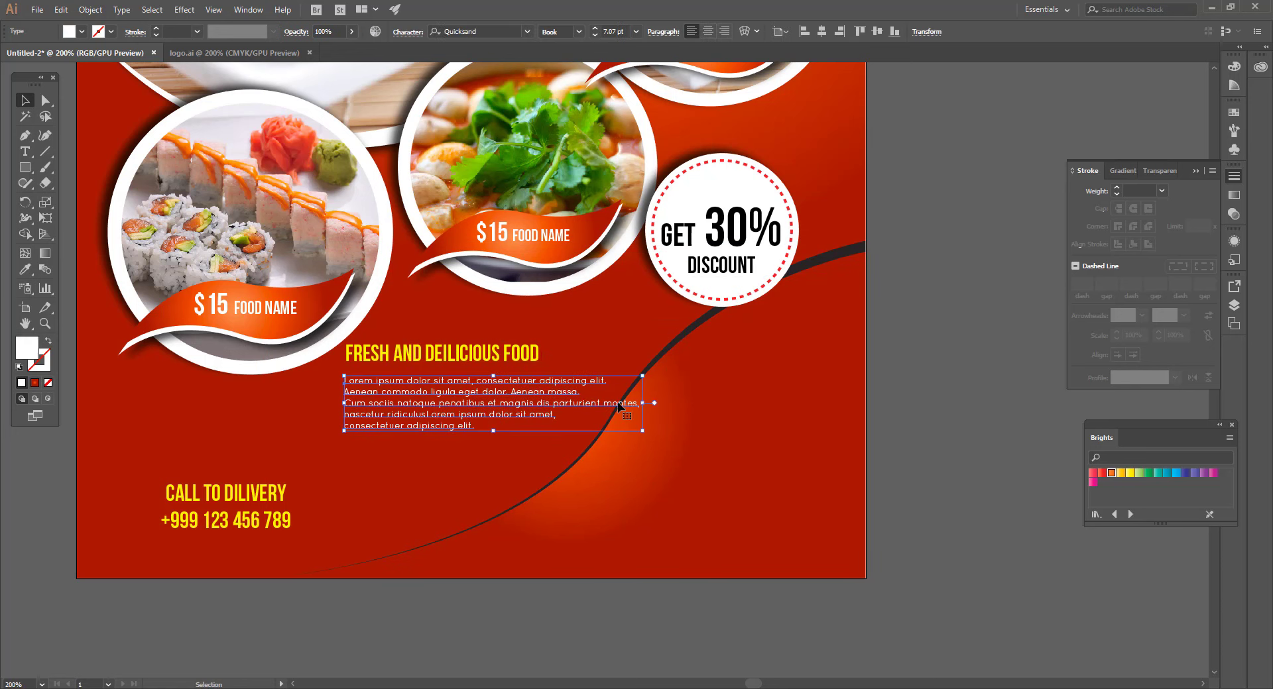
double_click(613, 423)
click(600, 402)
key(Return)
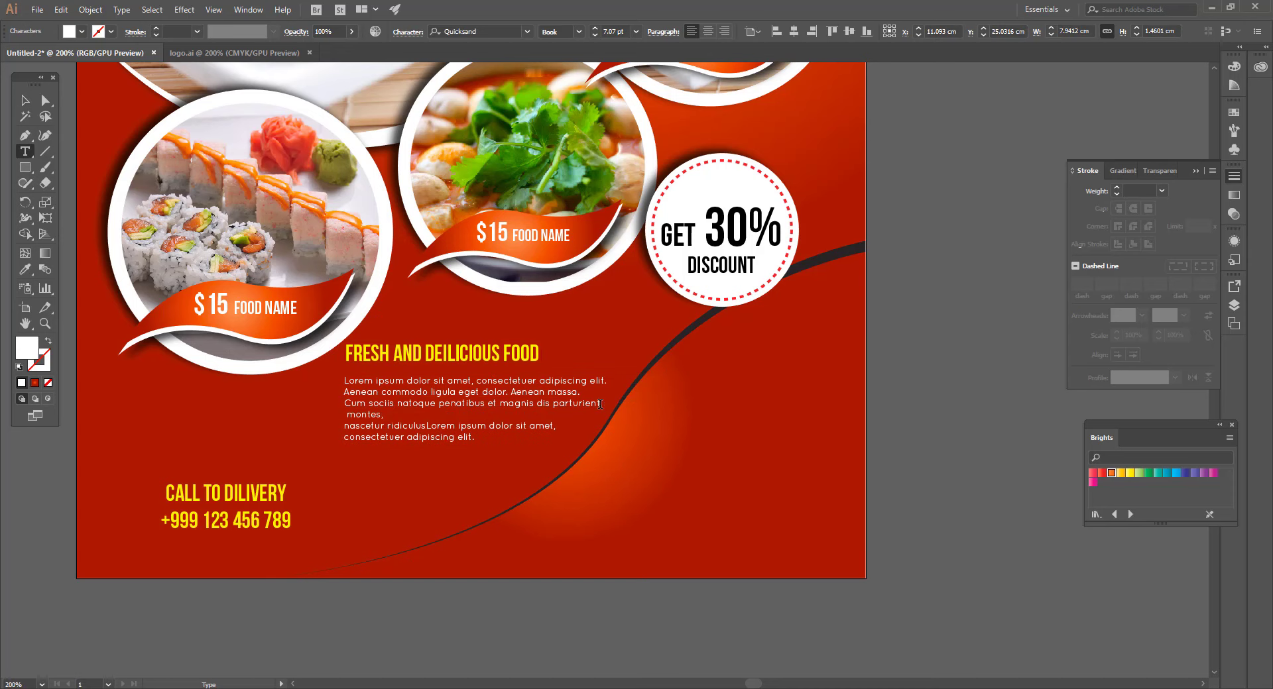
key(BackSpace)
key(BackSpace)
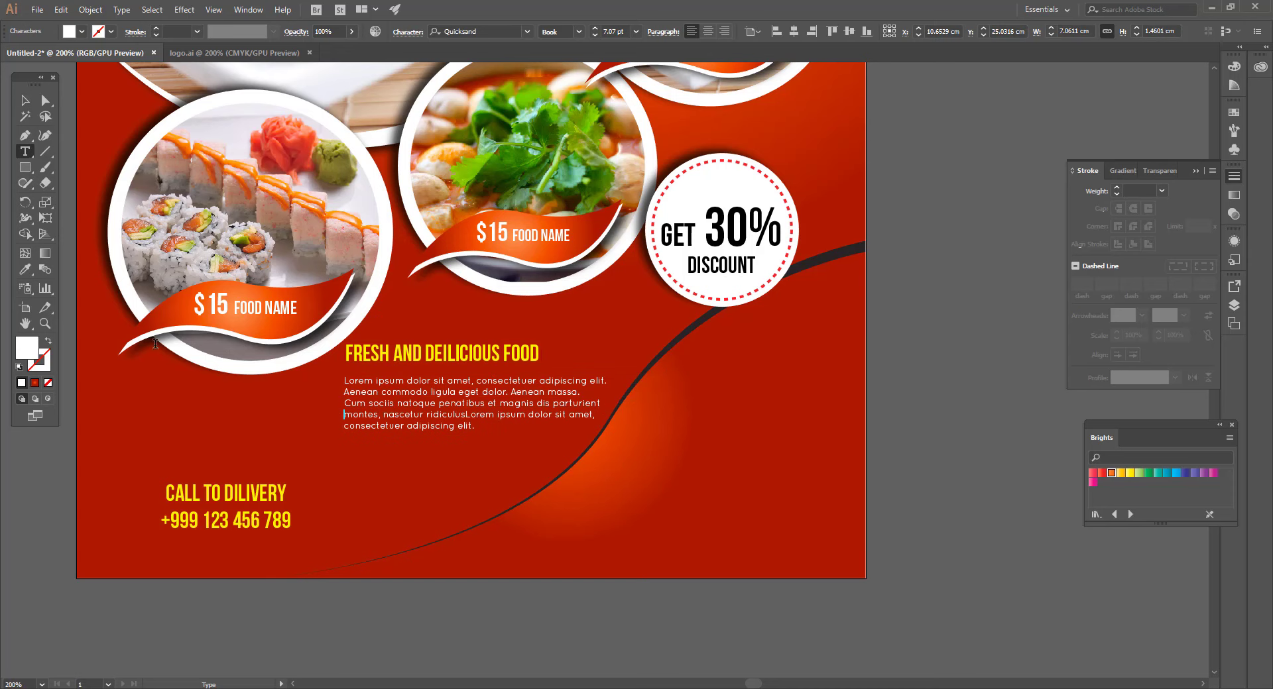
click(28, 108)
click(525, 477)
Paste the smartphone icon, scale it to about 0.66 x 1.13 cm and place it left of the call text
drag(529, 480, 499, 457)
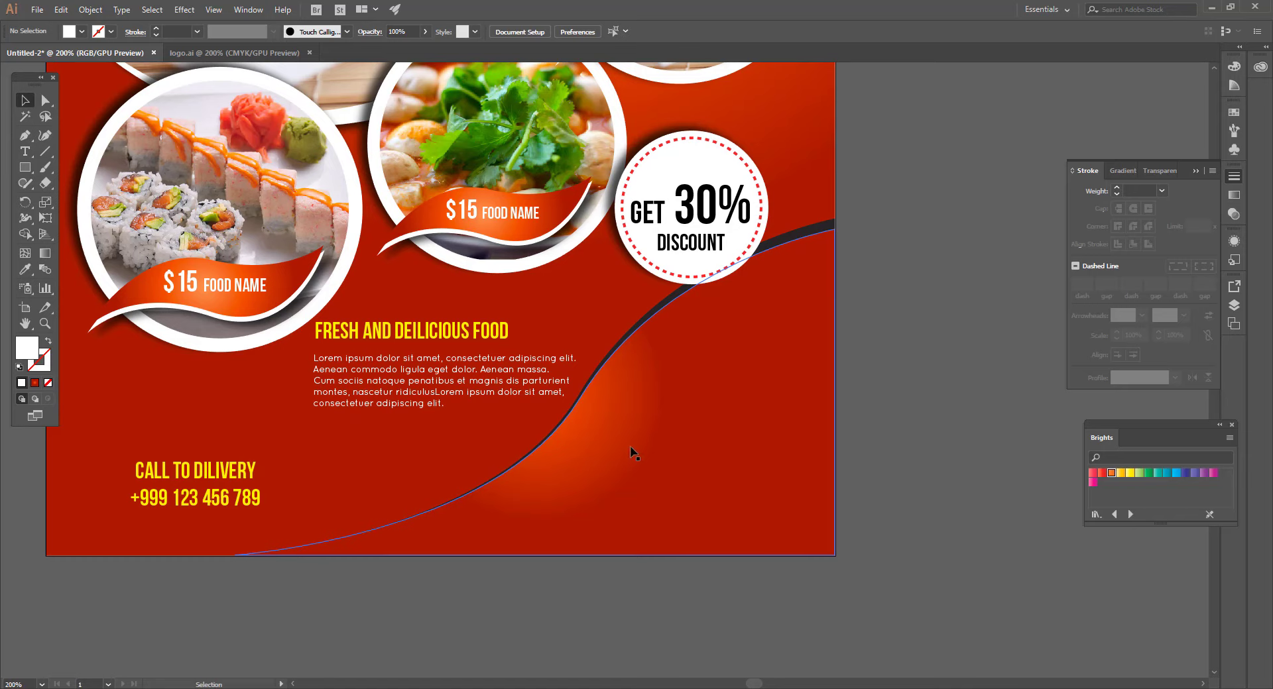
drag(631, 451, 516, 437)
key(ctrl+v)
scroll(144, 523, up, 3)
drag(471, 397, 487, 431)
drag(406, 283, 411, 293)
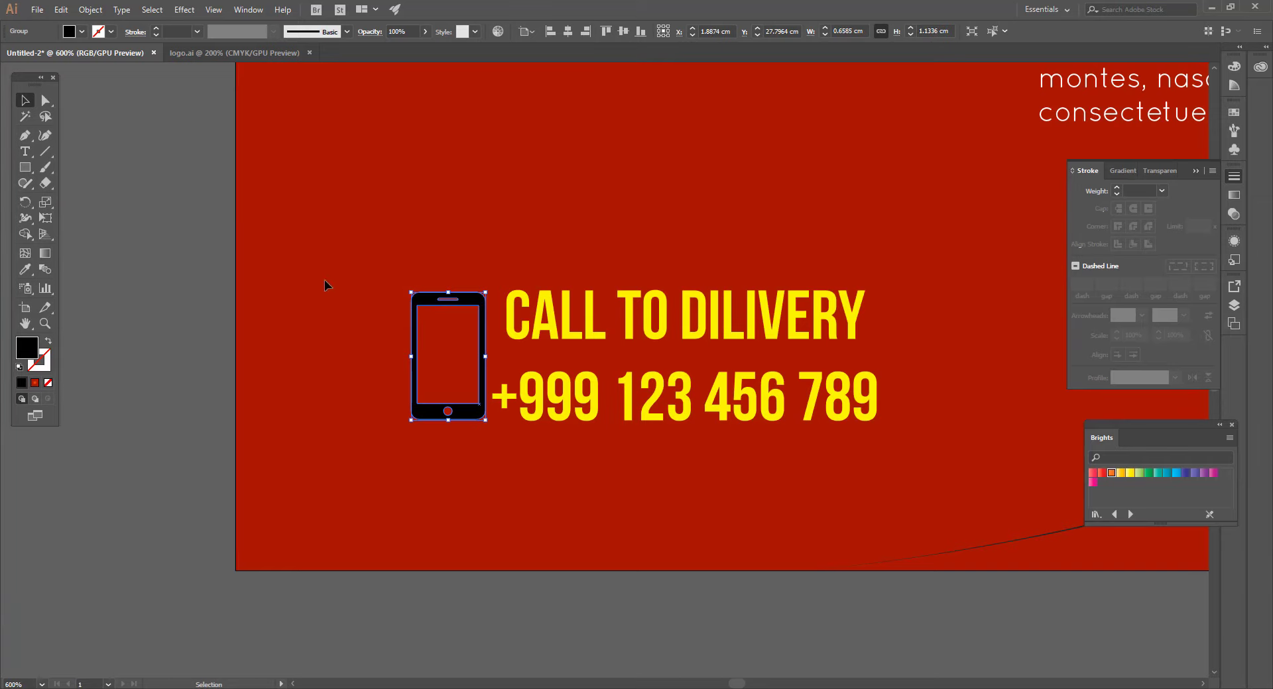
Color the smartphone icon white
click(82, 31)
click(28, 58)
click(276, 275)
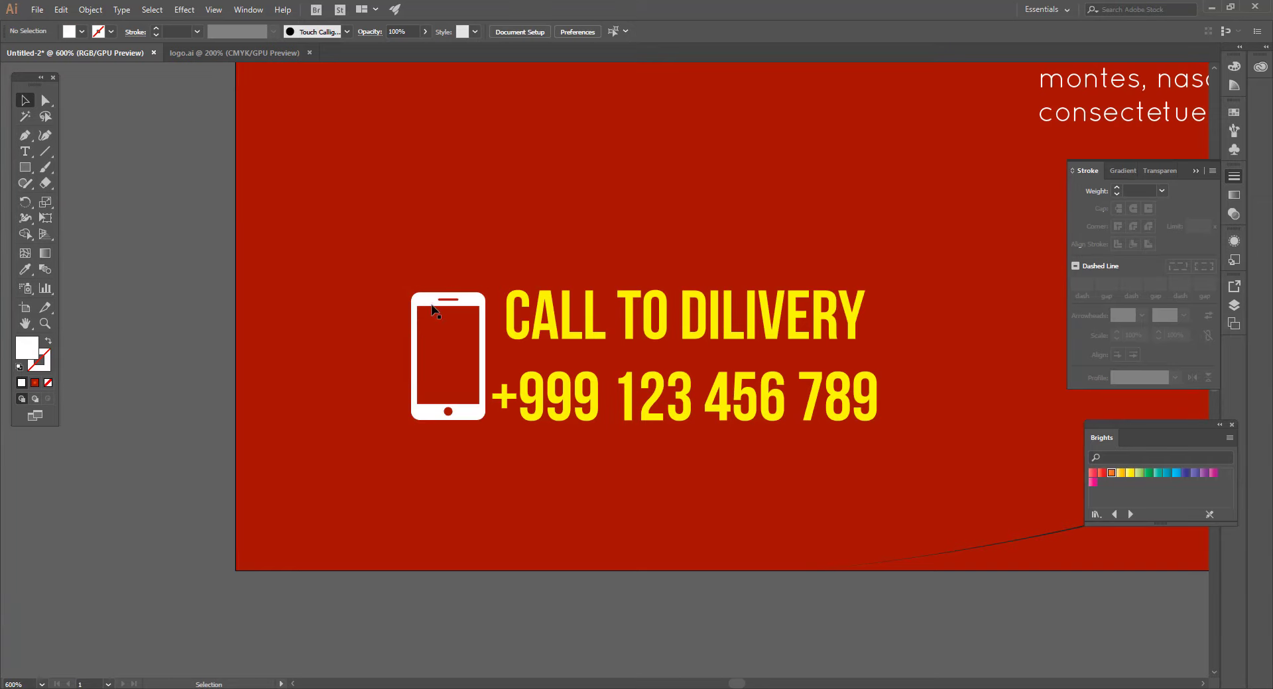
Shift the smartphone icon slightly left and group it with the two call text lines
drag(476, 355, 468, 354)
drag(555, 457, 462, 299)
click(92, 10)
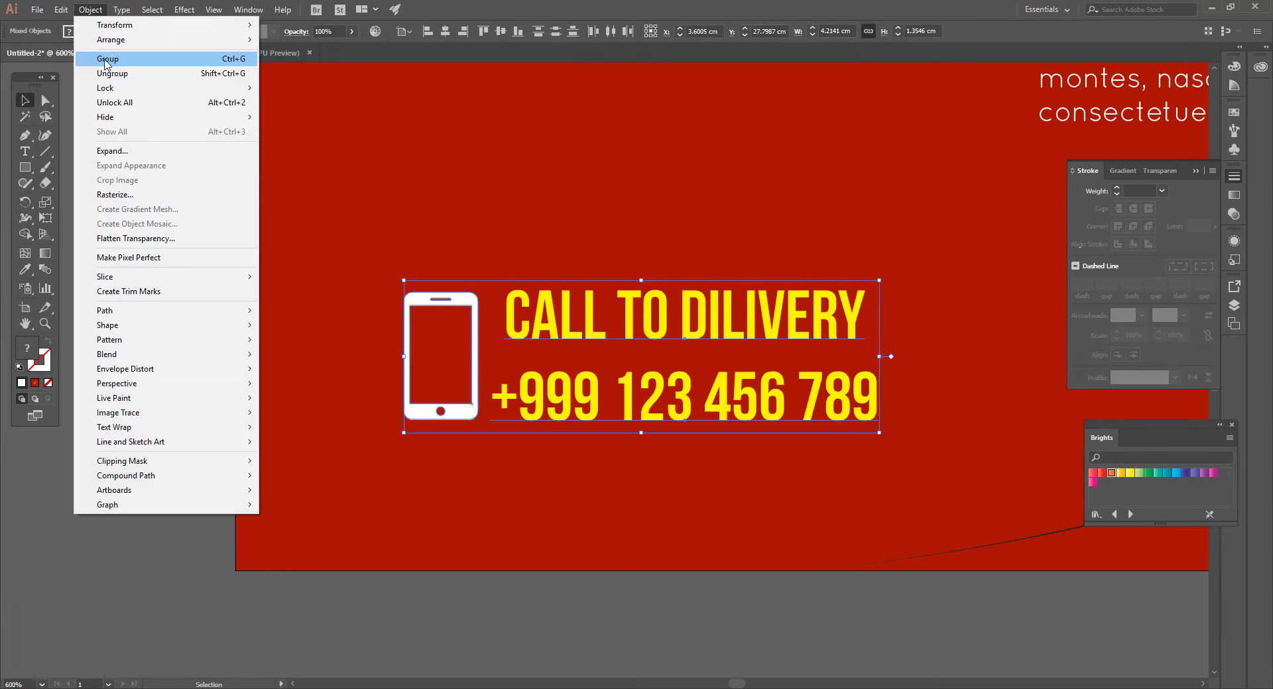
click(107, 59)
click(371, 332)
Scale the QR code down and place it over the curve below the Lorem ipsum paragraph
scroll(444, 425, down, 2)
scroll(441, 429, down, 2)
drag(630, 432, 508, 398)
click(697, 346)
drag(719, 360, 738, 379)
drag(709, 357, 663, 366)
Draw a square of about 2.7 x 2.7 cm covering the QR code with a small margin
click(617, 477)
scroll(626, 440, up, 2)
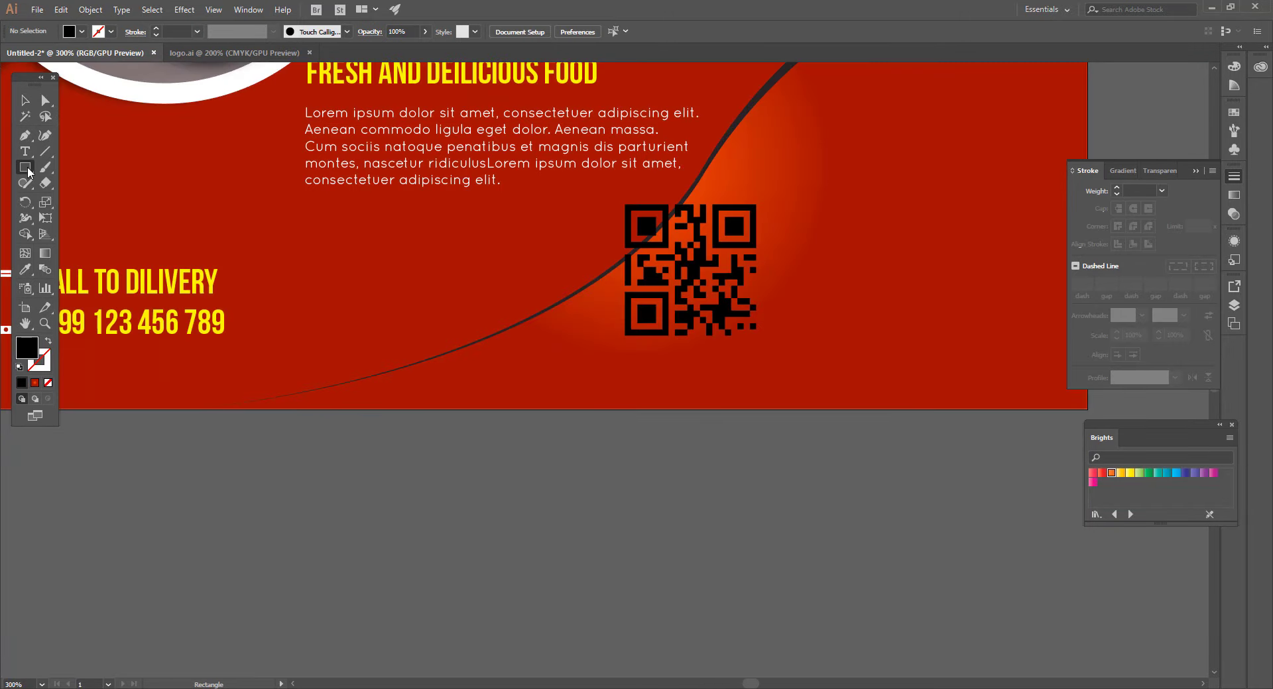
mouse_move(613, 192)
mouse_down()
mouse_move(733, 285)
mouse_move(765, 344)
mouse_up()
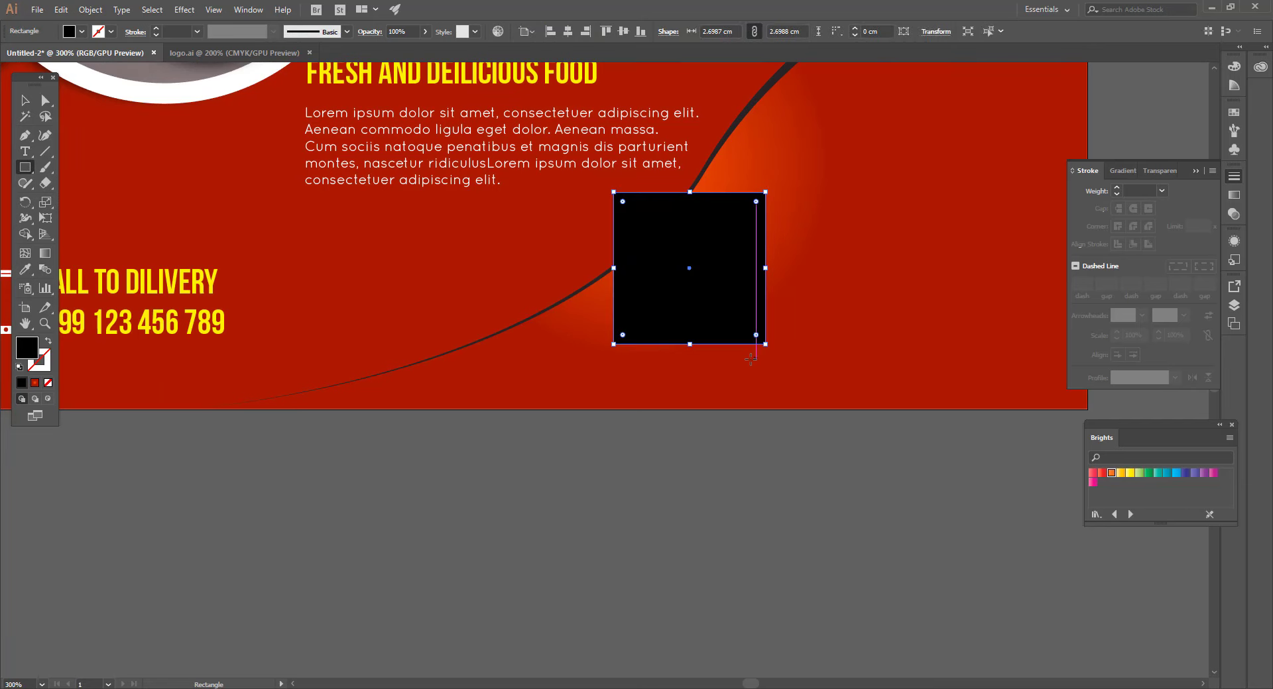
Lock the curved corner group so it cannot be selected while working on the QR code
key(v)
click(734, 411)
drag(778, 478, 737, 406)
key(ctrl+g)
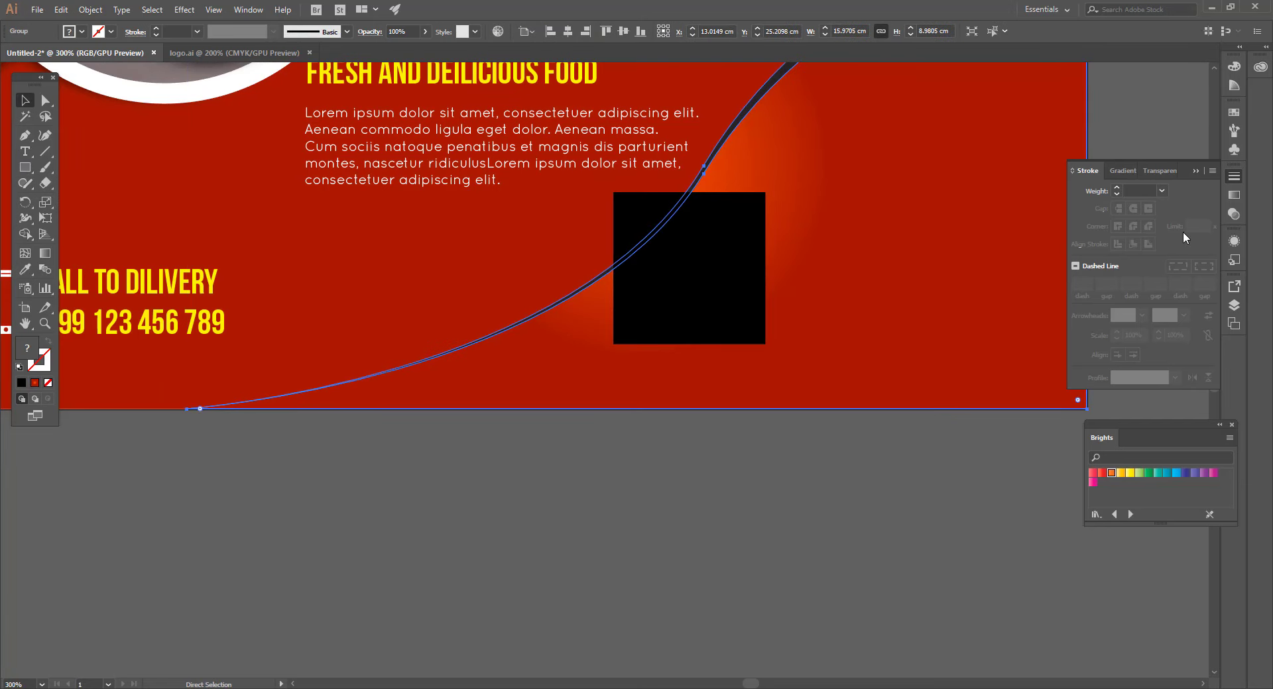
click(1233, 306)
click(1234, 305)
click(1080, 399)
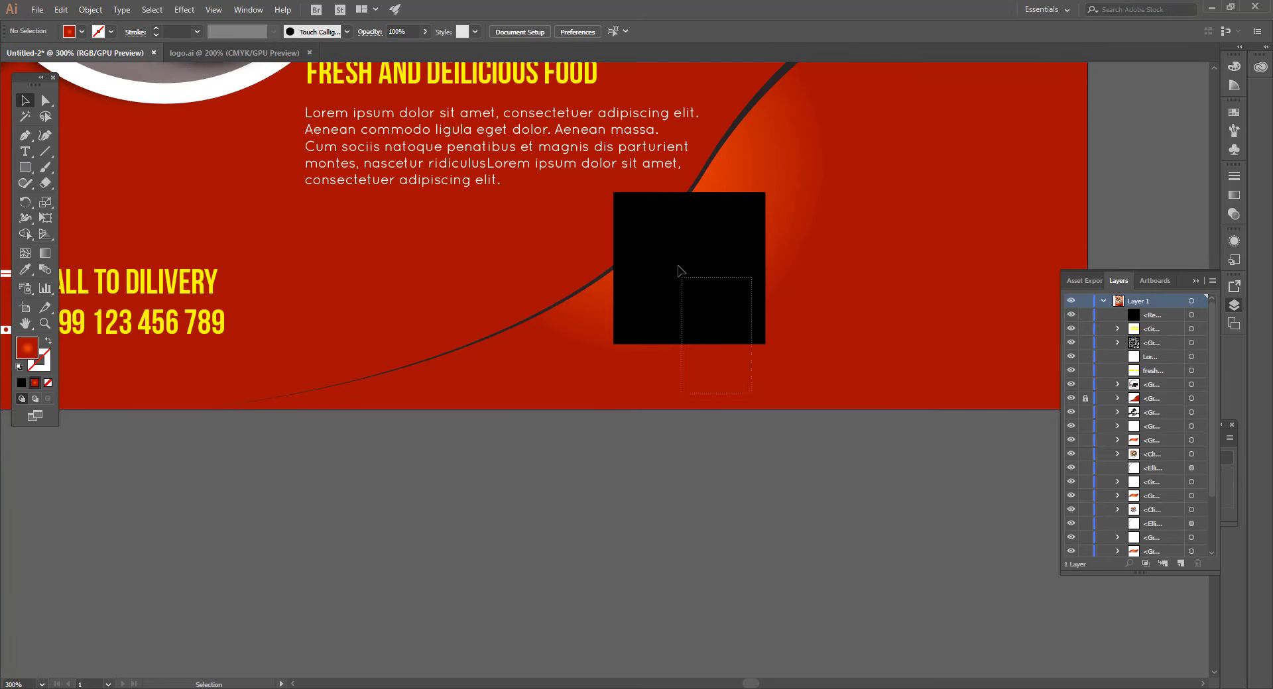
Bring the QR code in front of the black square and fill it white
drag(678, 266, 673, 260)
shift+click(639, 197)
key(ctrl+shift+])
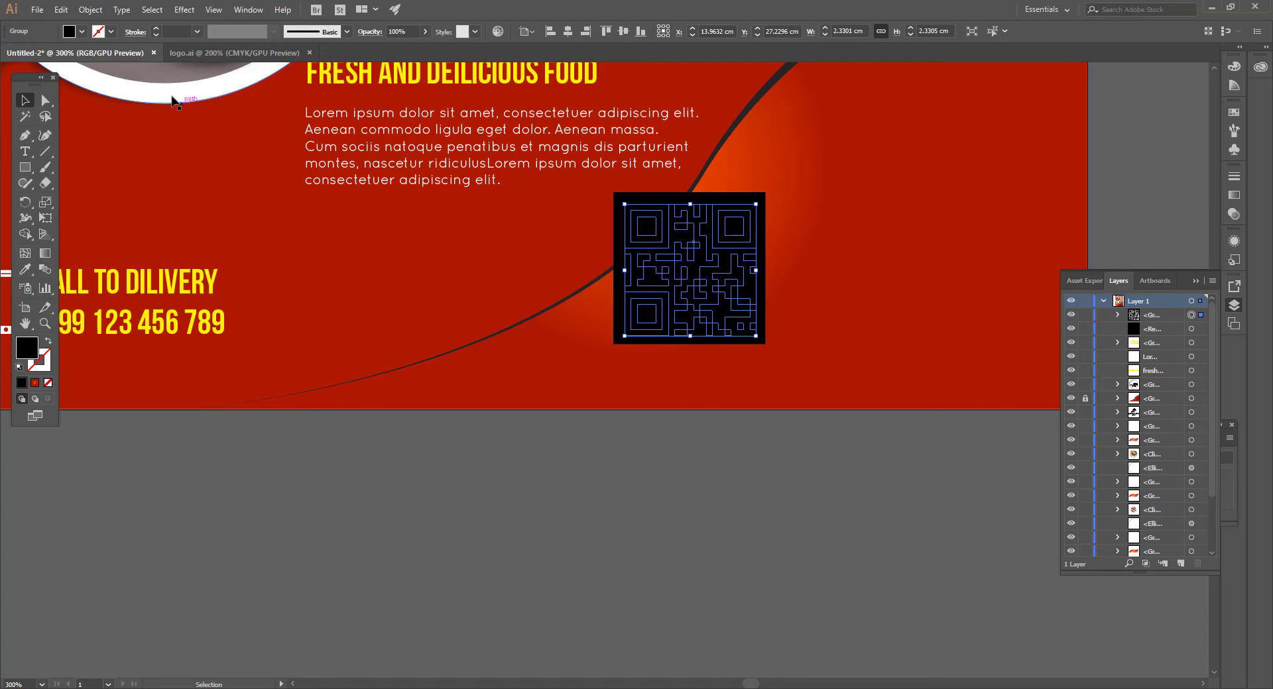
click(81, 32)
click(33, 60)
key(Escape)
Center the QR code horizontally and vertically on the black square and group the two objects
drag(576, 463, 626, 272)
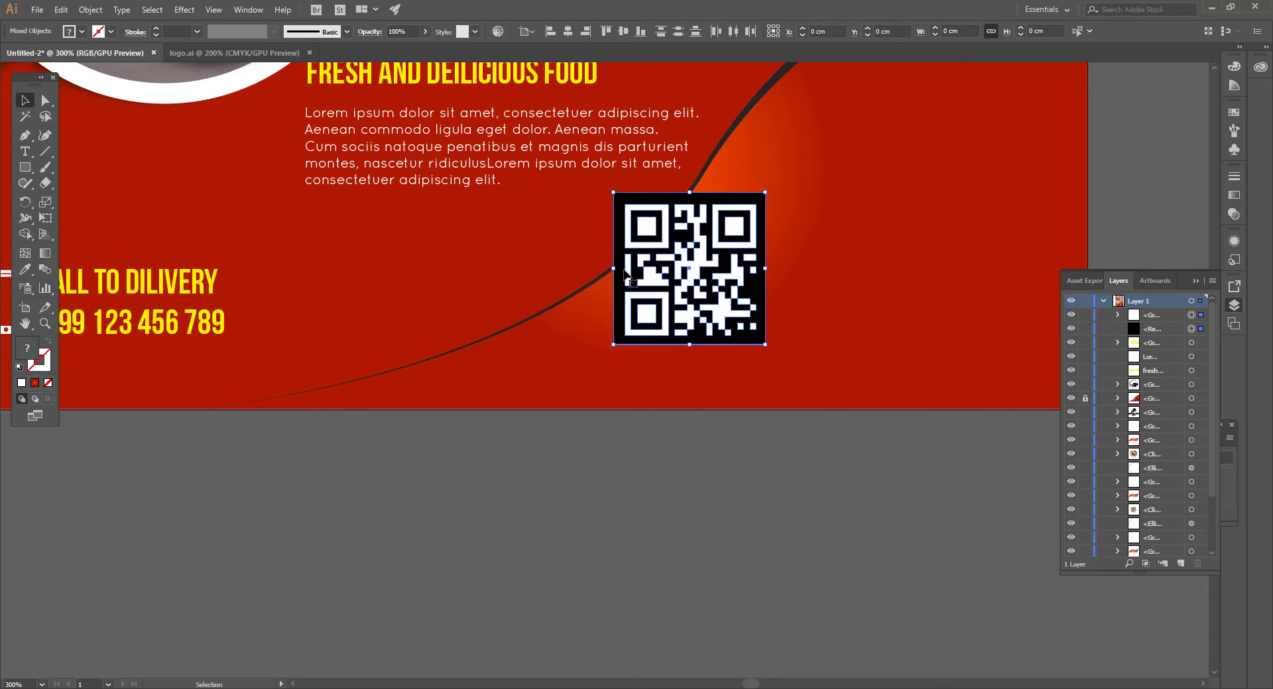
click(531, 32)
click(533, 46)
click(567, 32)
click(623, 32)
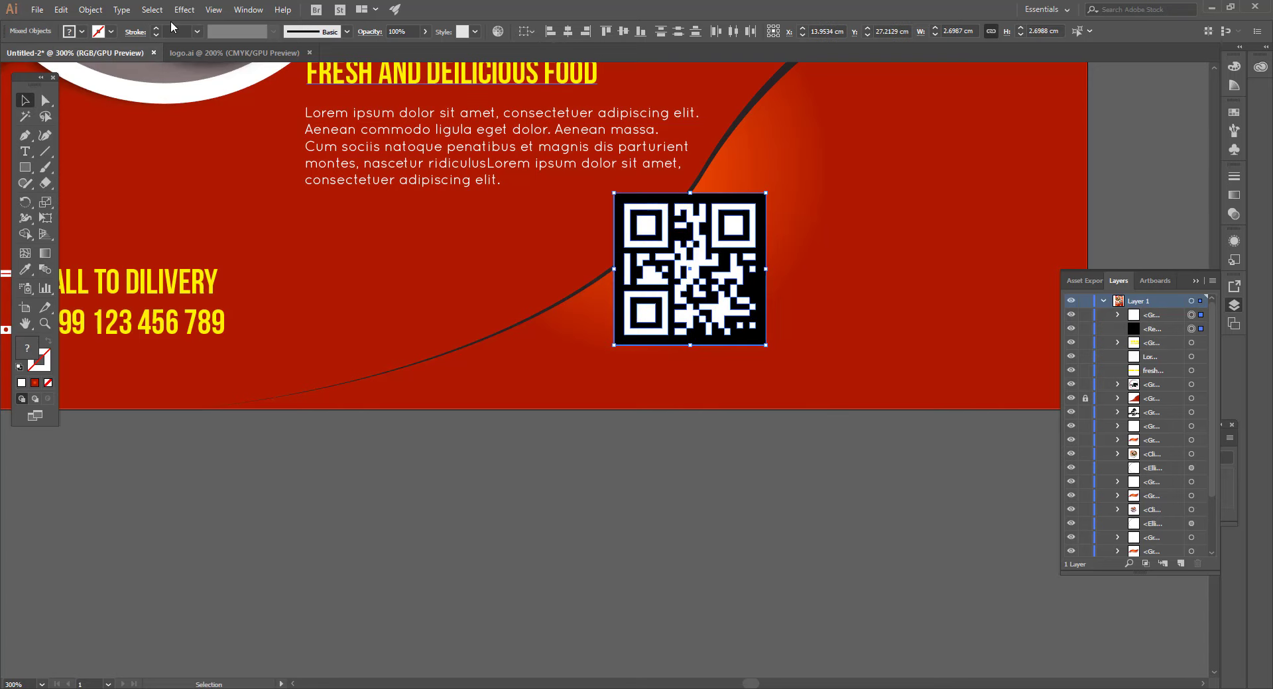
click(91, 10)
click(108, 58)
click(352, 412)
Duplicate the yellow FRESH AND DEILICIOUS FOOD heading beside the QR code and replace its text with CALL US as the first line
scroll(346, 409, down, 1)
key(space)
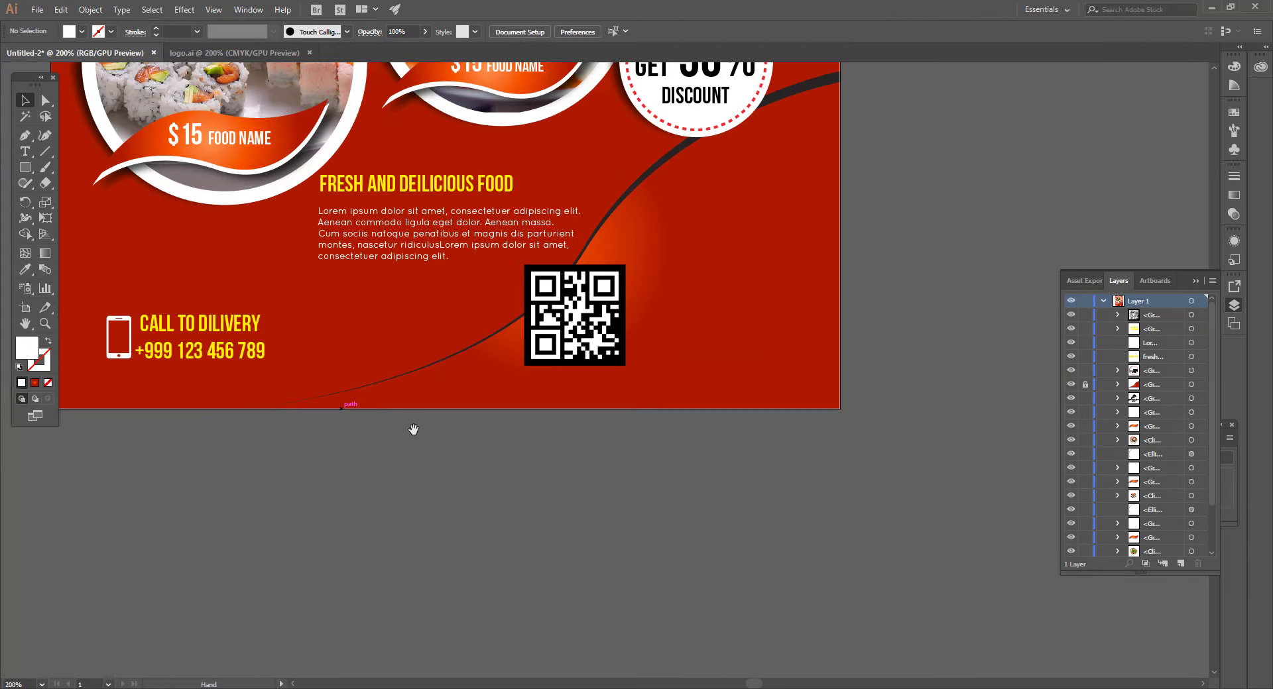
drag(477, 381, 428, 404)
drag(325, 208, 640, 299)
double_click(624, 297)
key(ctrl+a)
text(fc)
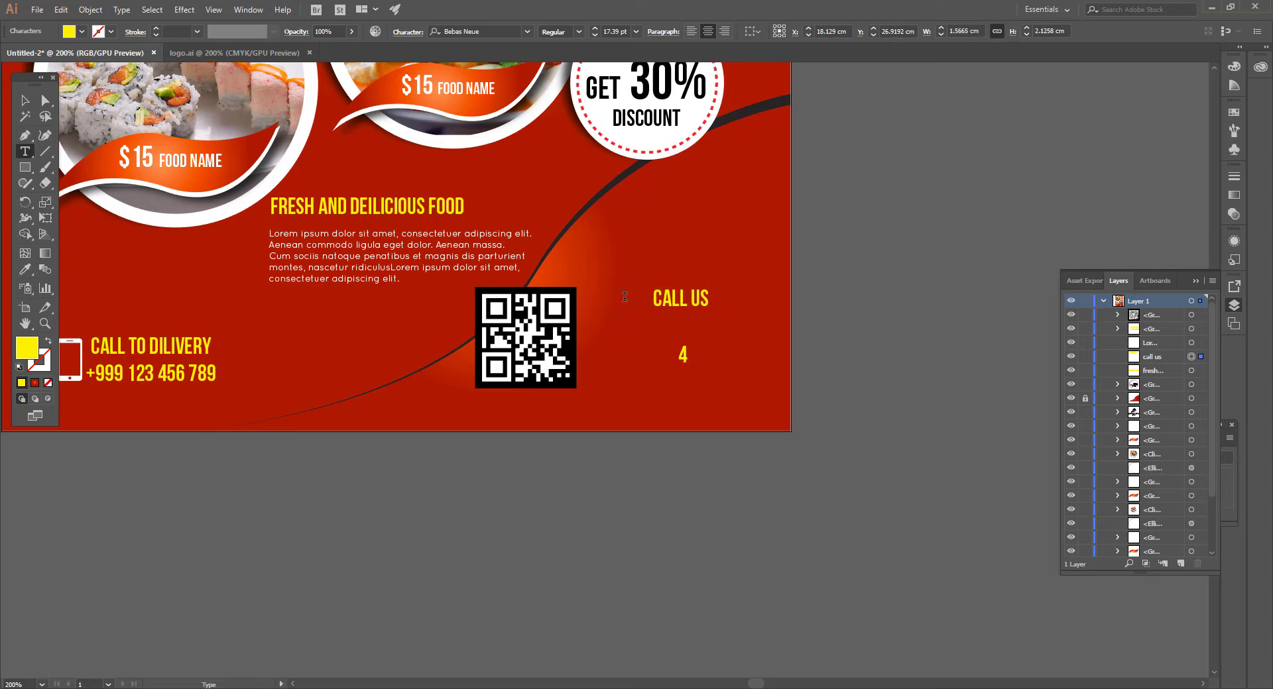
text(SIGN STRE)
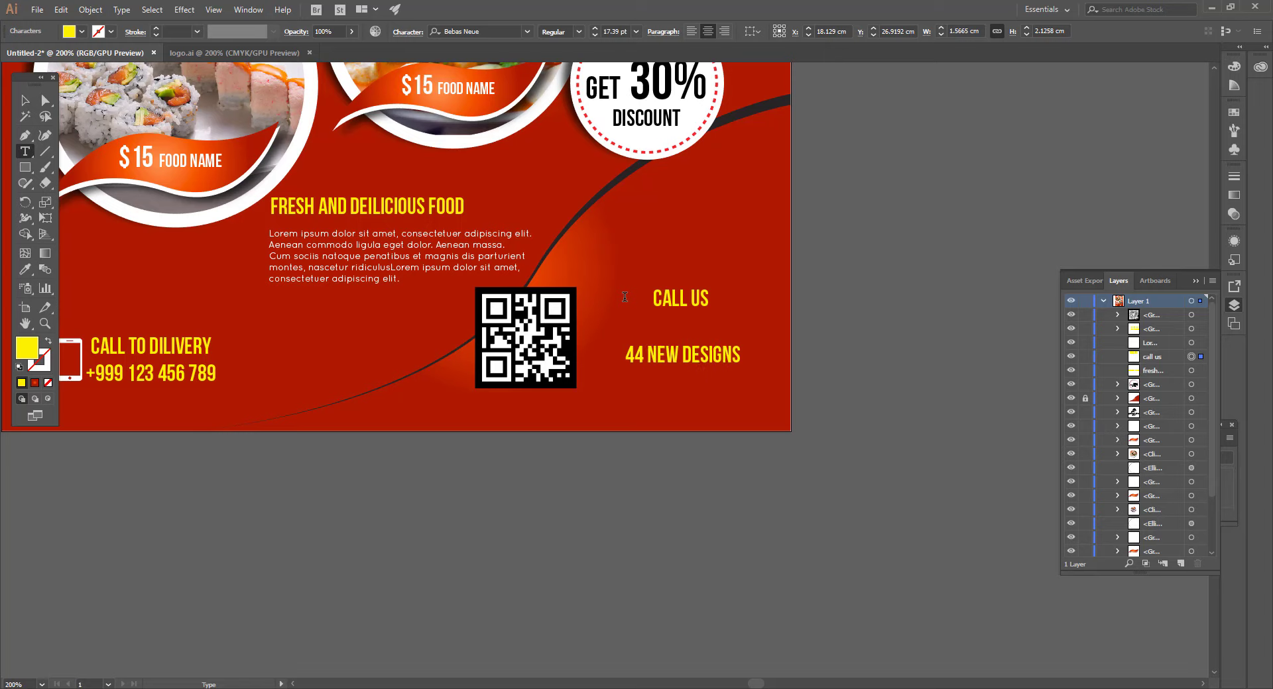
key(BackSpace)
key(BackSpace)
text(REET, )
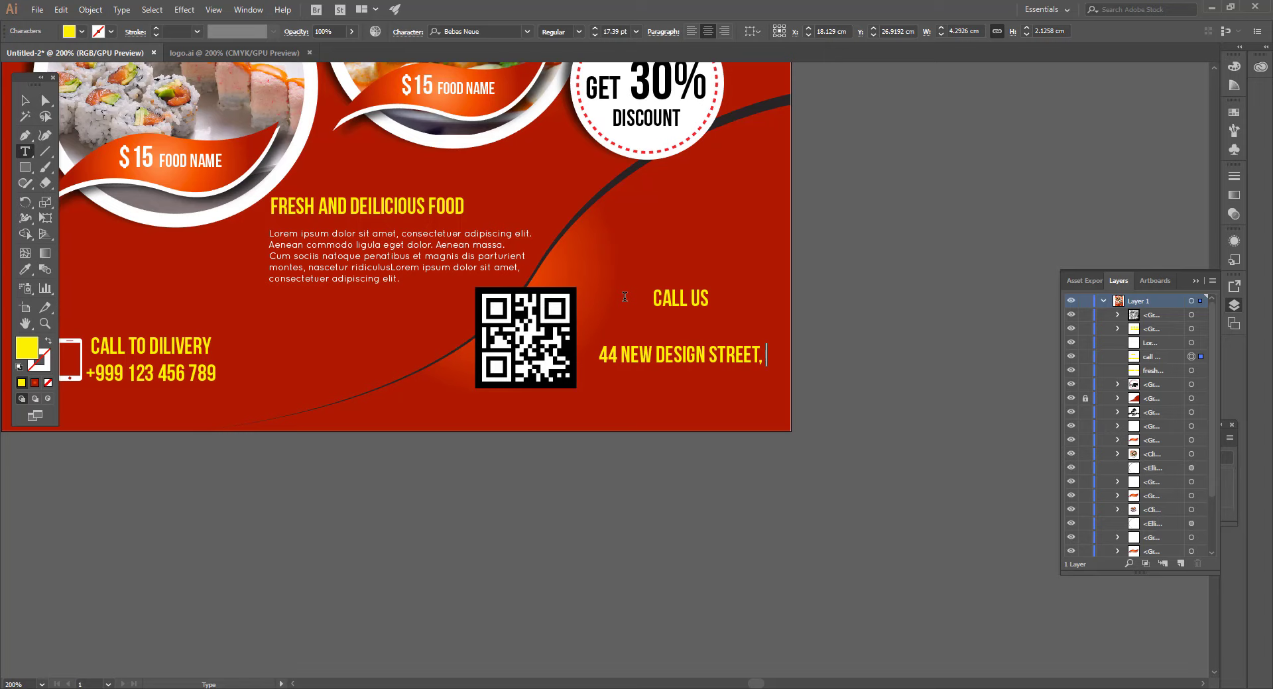
text(ME 004)
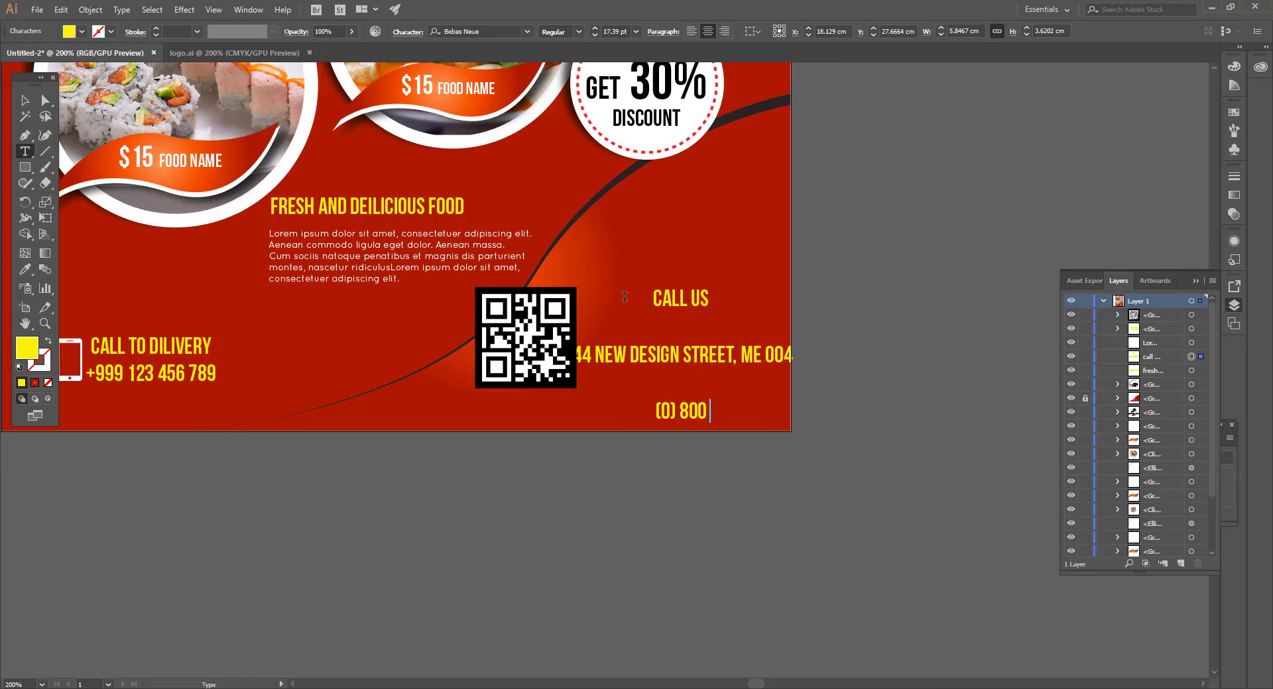
text(245 2451)
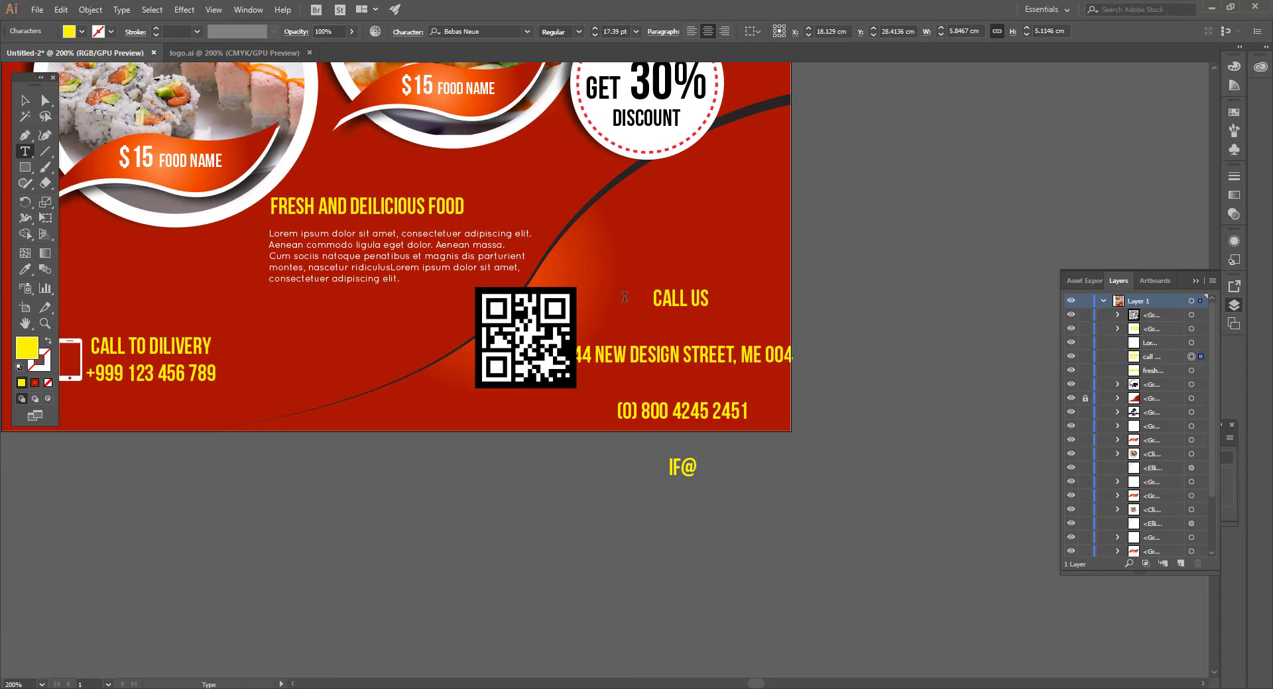
text(maio.com)
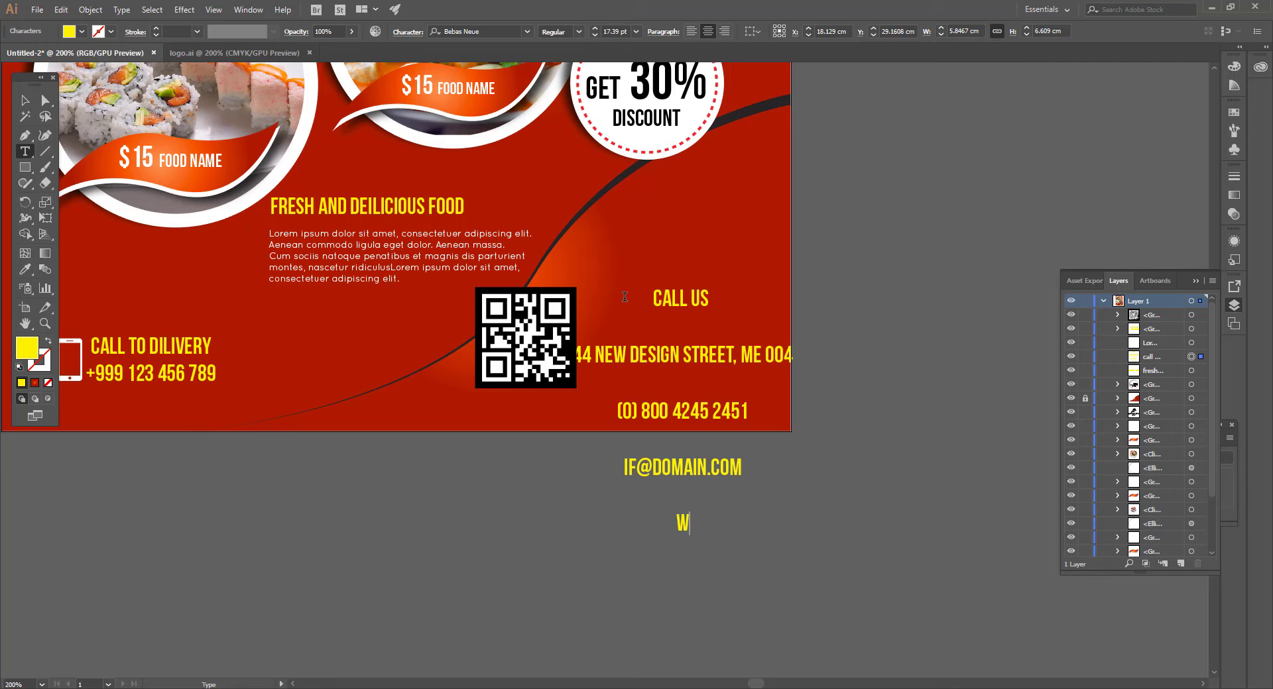
text(rdomain.com)
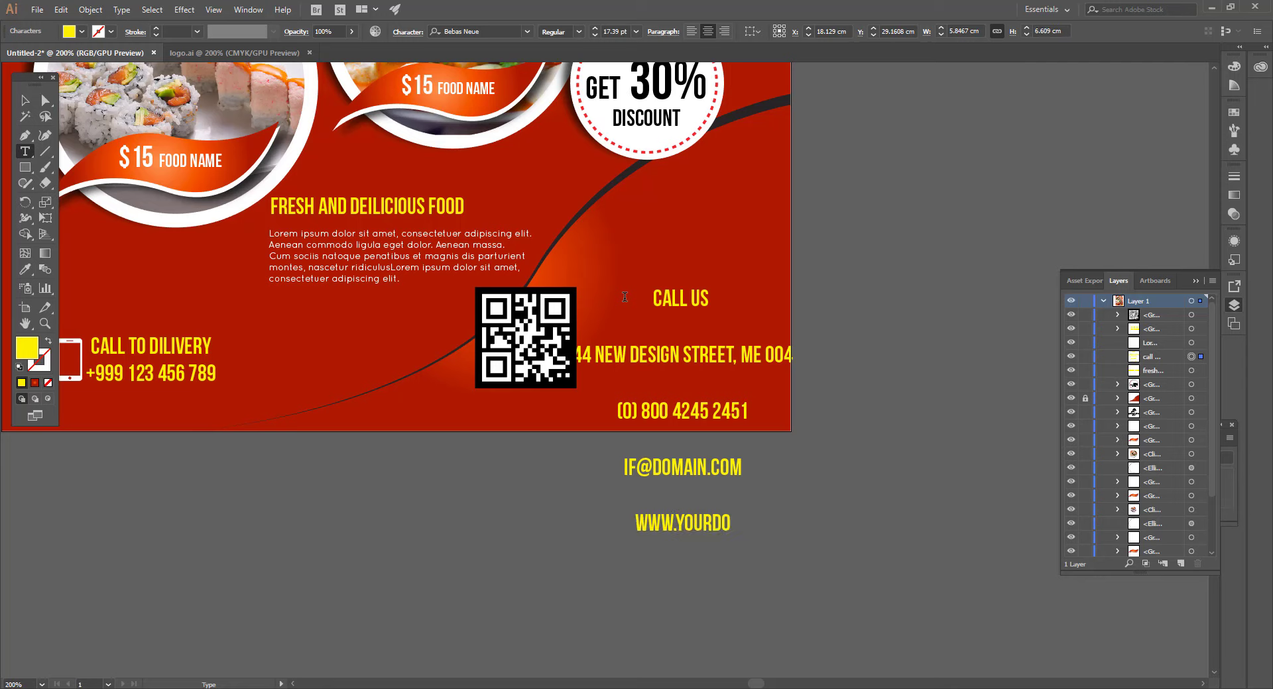
Set the leading of the whole contact text to Auto and left-align its lines
key(ctrl+a)
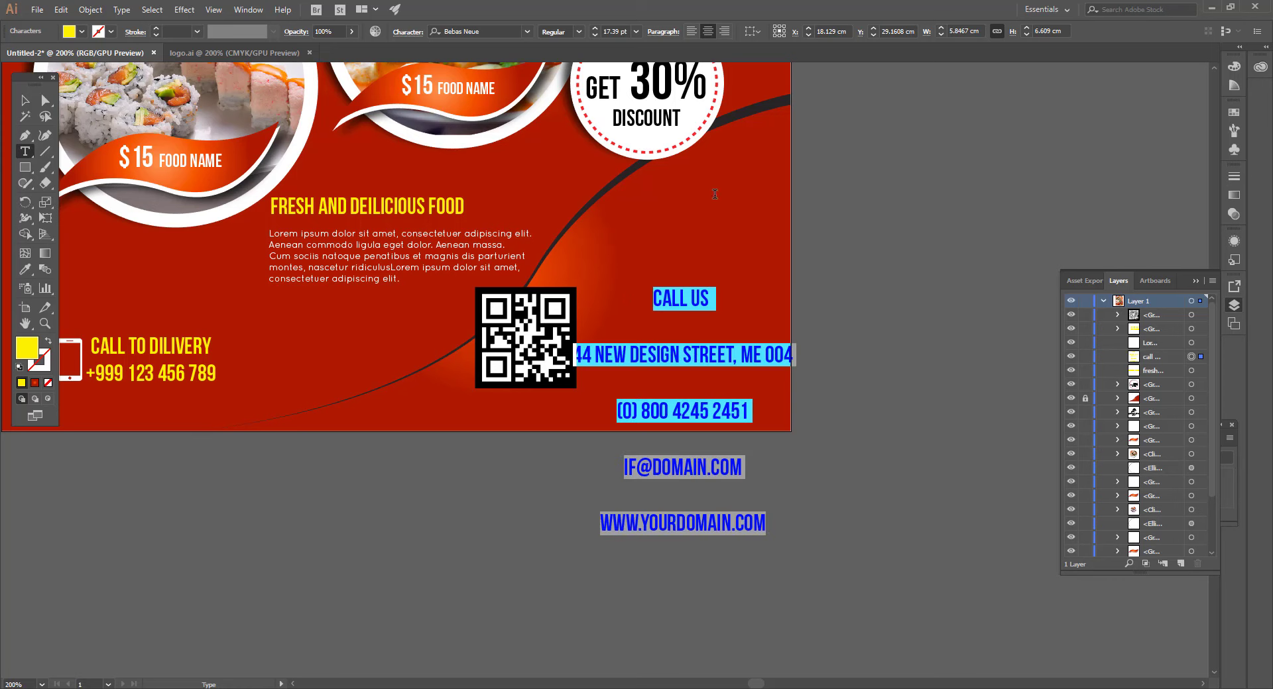
click(407, 32)
click(412, 111)
click(431, 141)
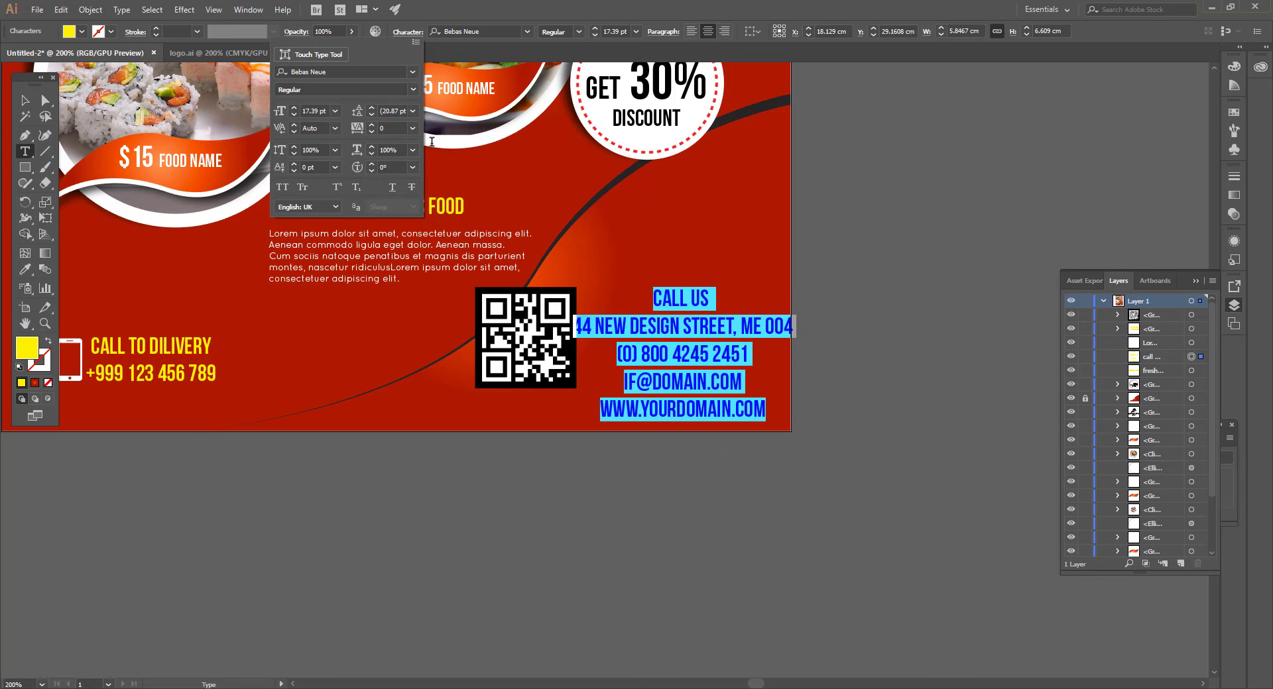
click(692, 31)
click(26, 101)
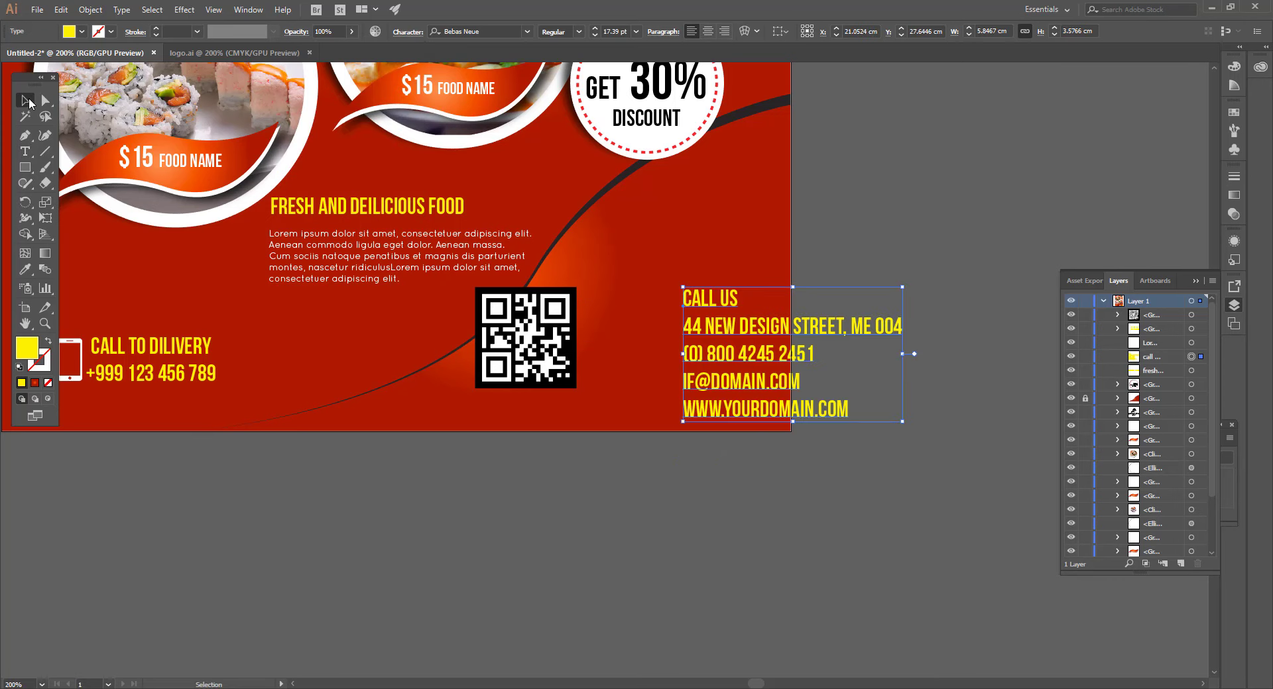
Scale down the contact text, move it closer to the QR code and color it white
drag(900, 422, 839, 383)
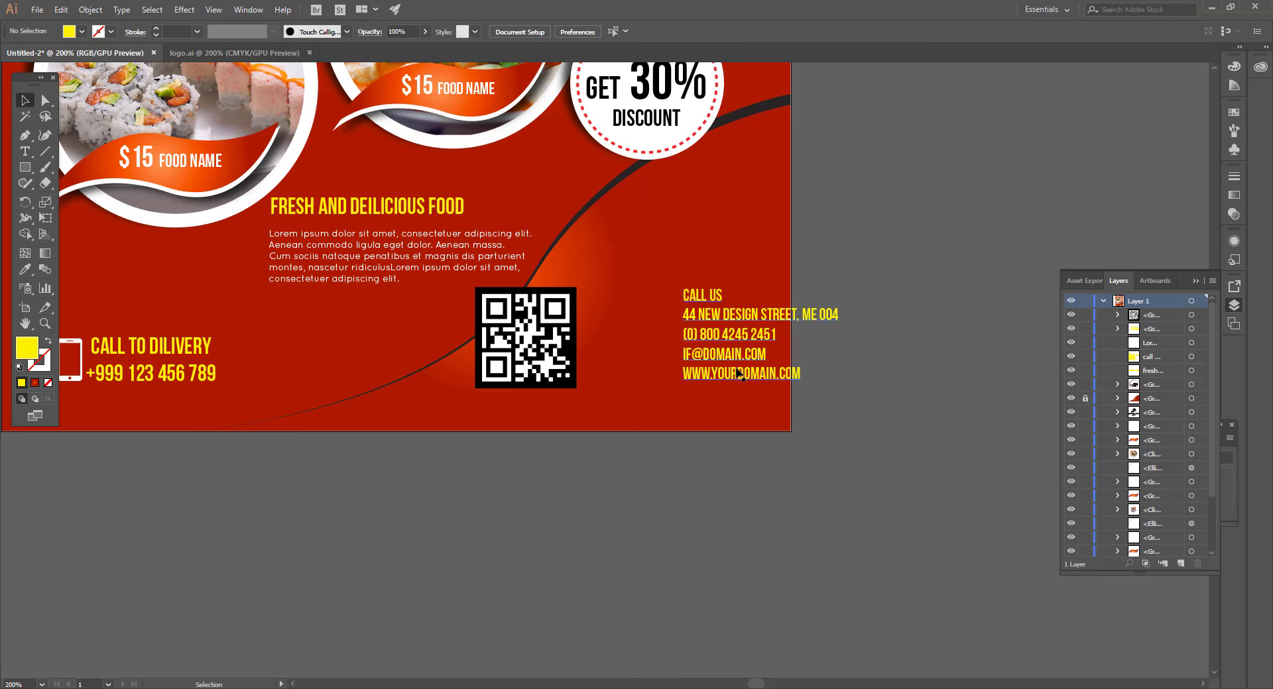
drag(710, 355, 660, 356)
click(82, 32)
click(27, 53)
click(556, 444)
Enlarge the contact text slightly and shift the QR code and contact text left so both fit inside the page edge
drag(751, 298, 769, 287)
drag(696, 421, 601, 359)
click(674, 406)
click(671, 384)
drag(738, 393, 731, 388)
click(704, 365)
drag(647, 359, 666, 390)
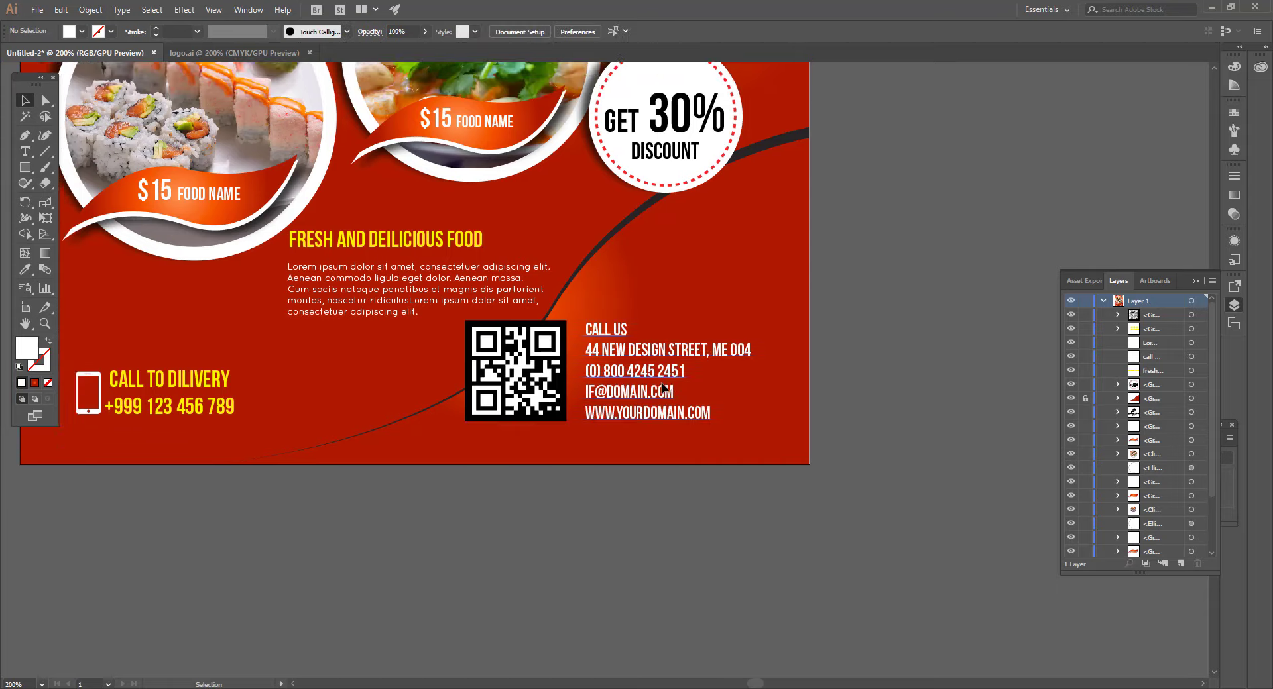
Enlarge the round 30% discount badge and move it down over the curve, above the contact text
scroll(667, 390, down, 1)
drag(688, 333, 663, 445)
drag(704, 385, 626, 278)
click(628, 282)
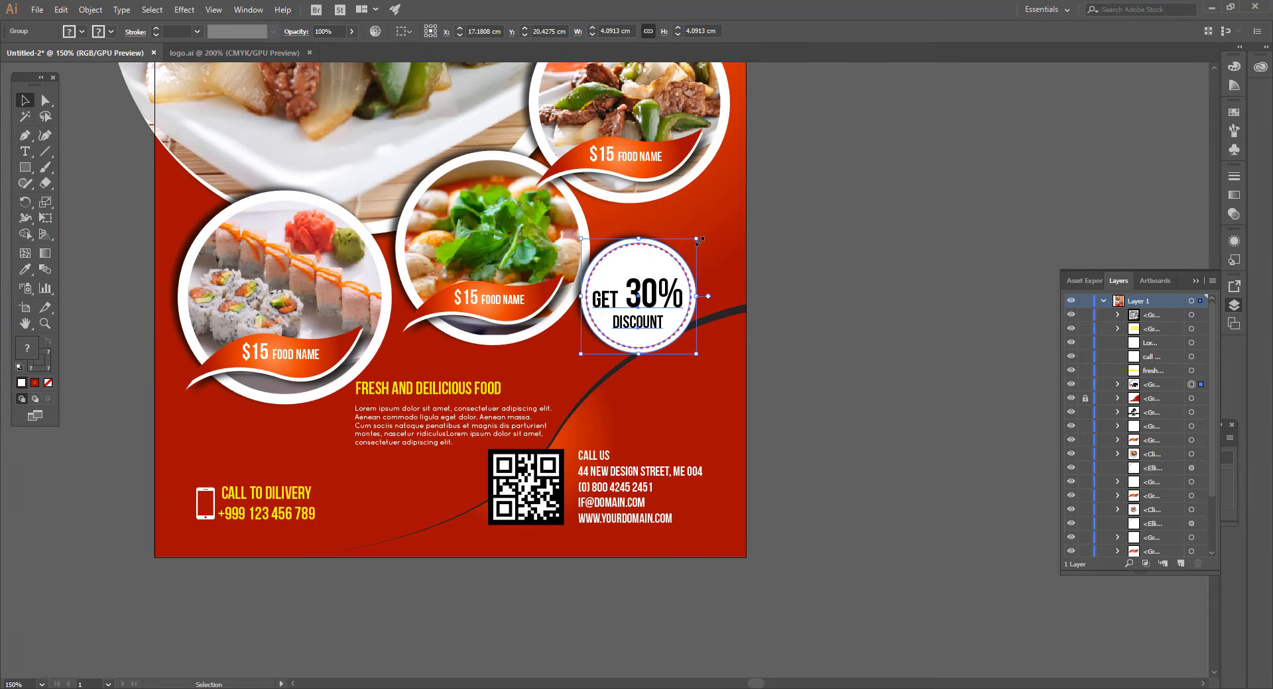
drag(700, 241, 730, 204)
drag(644, 327, 642, 399)
click(772, 440)
Move the FRESH AND DEILICIOUS FOOD heading and its paragraph slightly down and bring them to the front
scroll(772, 440, down, 1)
drag(674, 455, 700, 447)
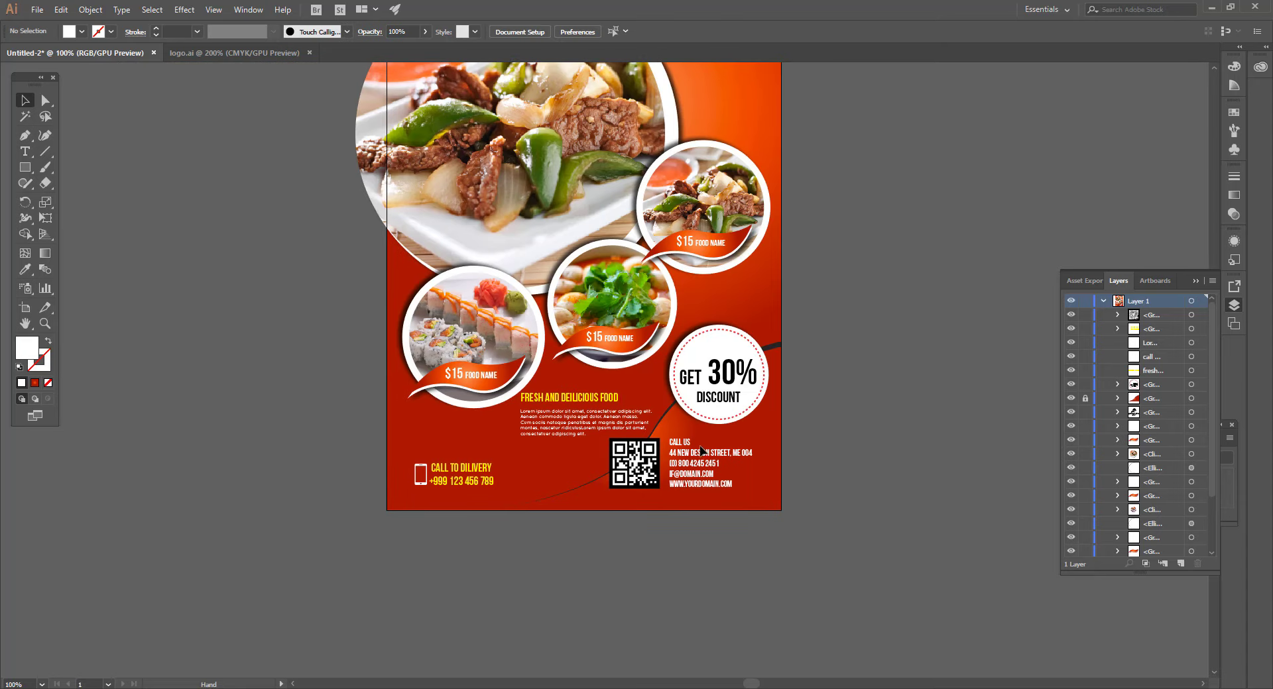
key(ctrl+plus)
click(464, 472)
drag(507, 445, 350, 392)
drag(633, 442, 608, 362)
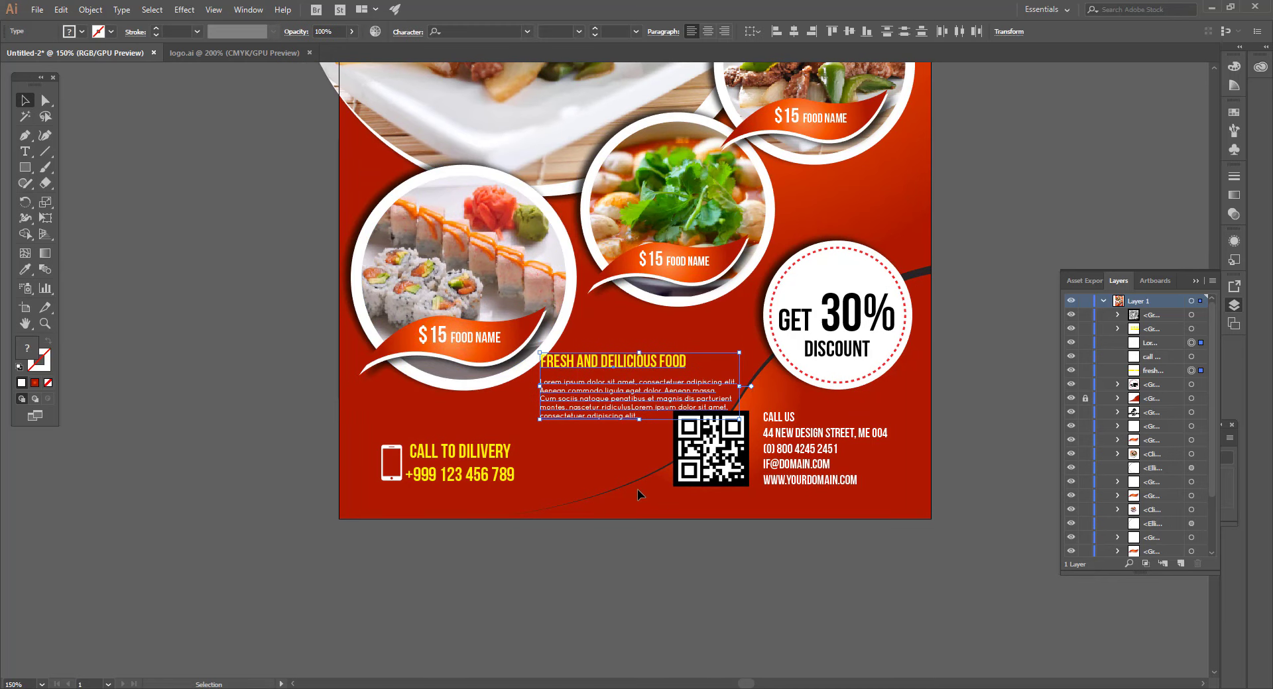
scroll(600, 487, up, 1)
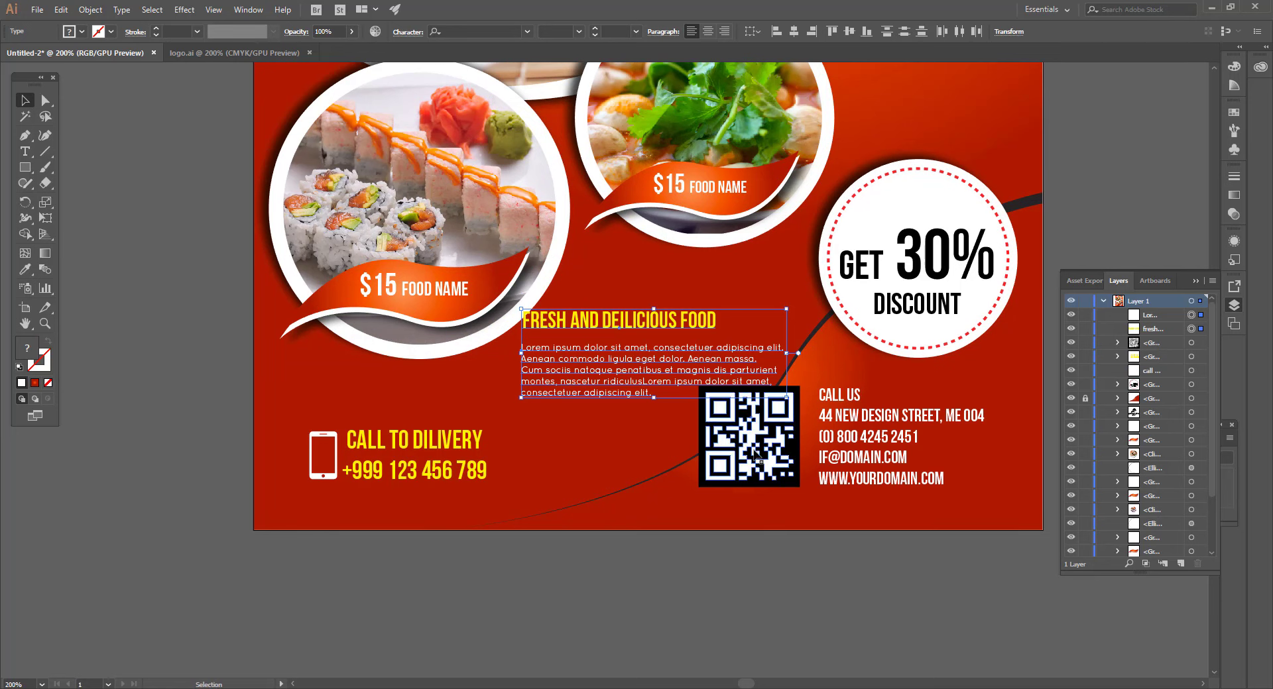
Scale down the QR code together with the contact text, and slightly reduce the yellow heading with its paragraph
drag(916, 519, 775, 438)
drag(699, 387, 730, 397)
drag(635, 436, 650, 317)
drag(802, 389, 793, 381)
click(619, 423)
Delete the white panel behind the restaurant logo
key(ctrl+1)
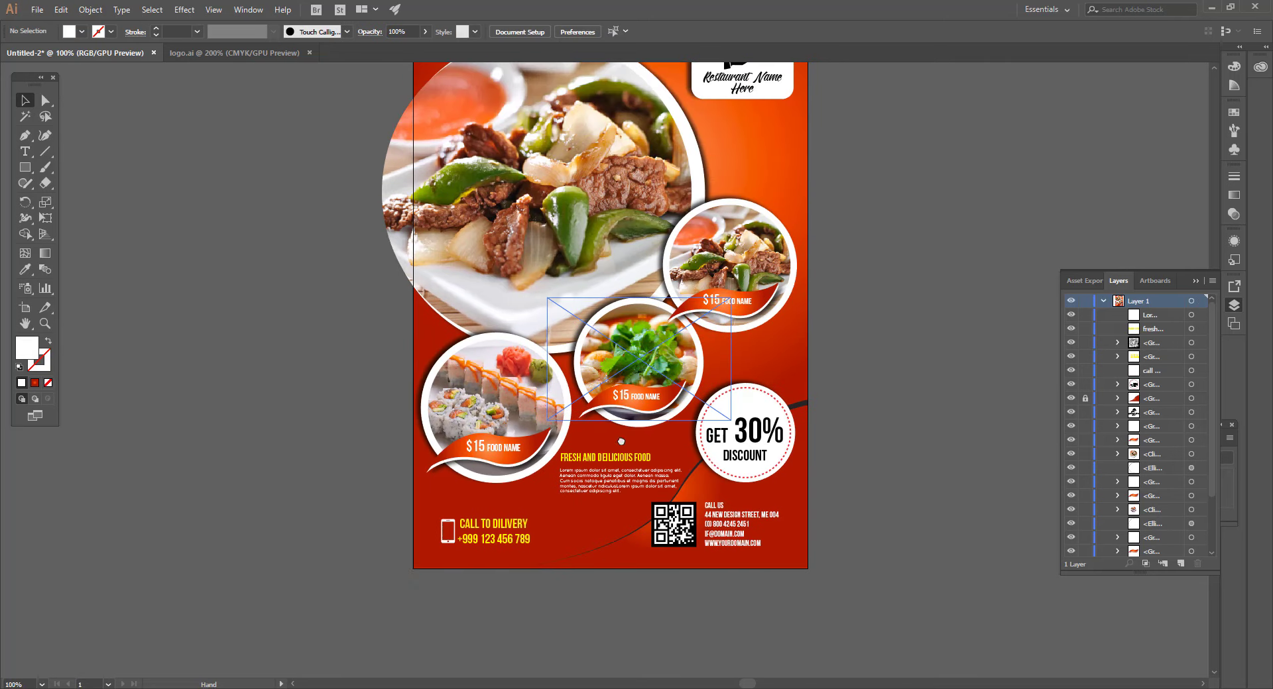
drag(731, 154, 731, 170)
key(Delete)
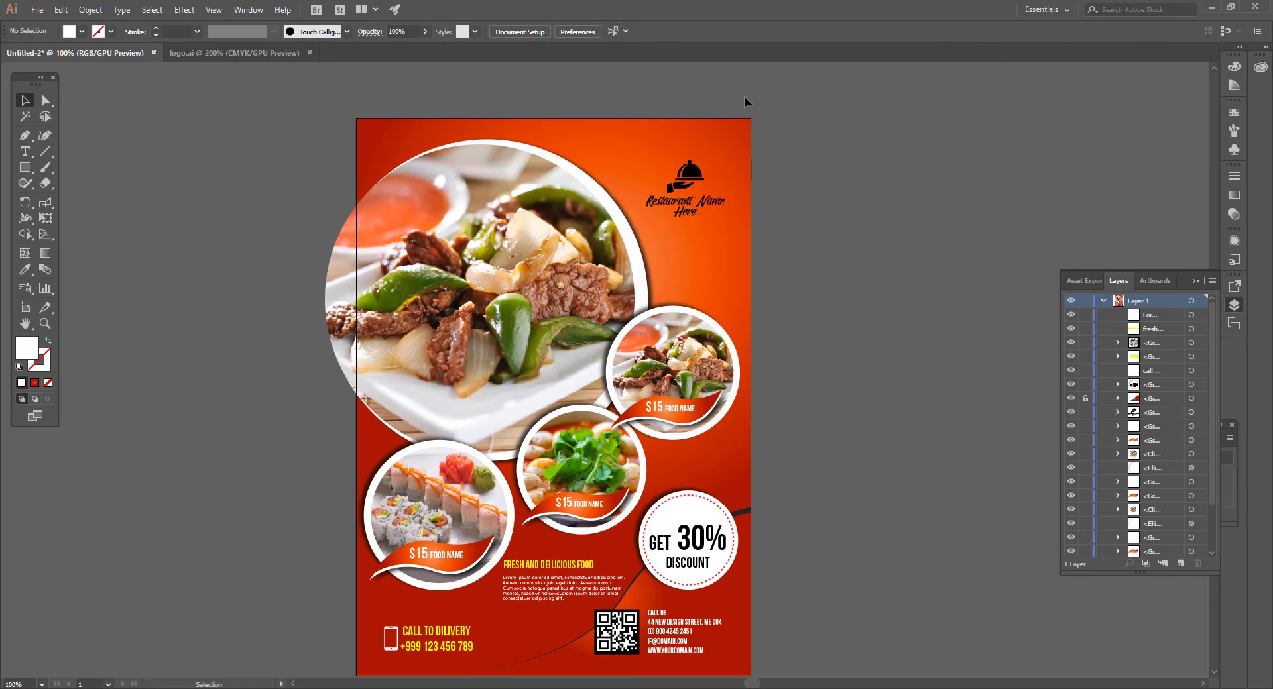
Move the round food photo below the logo up with its price ribbon and enlarge it slightly
drag(692, 356, 692, 325)
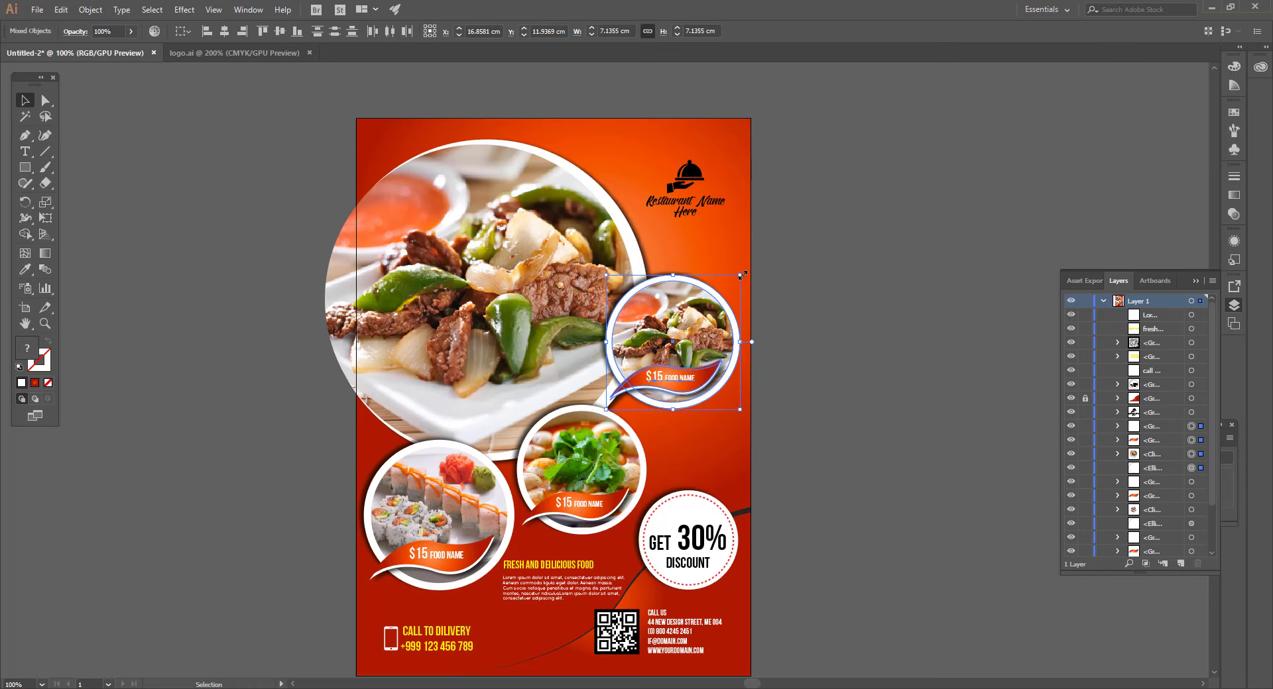
drag(742, 274, 752, 264)
click(801, 281)
Enlarge the restaurant logo to about 5.4 x 4 cm and color it white
drag(669, 160, 741, 231)
click(80, 31)
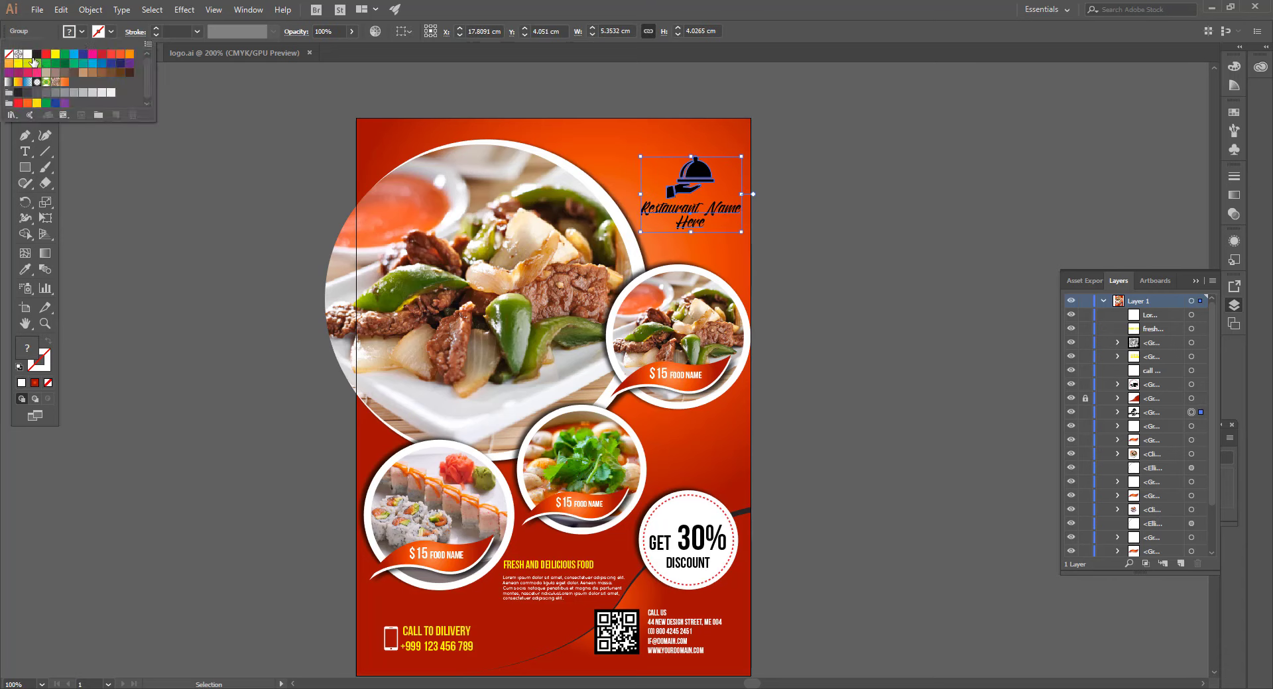
click(24, 55)
click(212, 166)
Unlock the curved corner group and the large food photo group, keeping the background rectangle locked
drag(499, 317, 504, 249)
scroll(441, 236, down, 1)
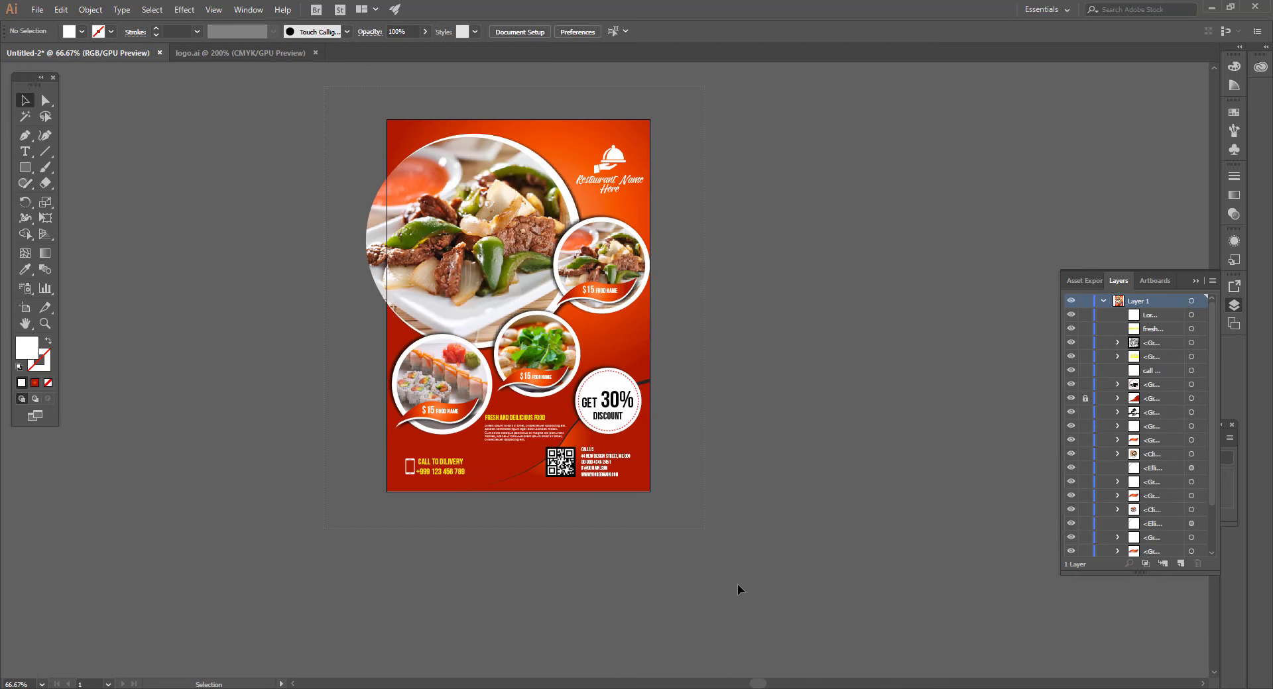
key(ctrl+a)
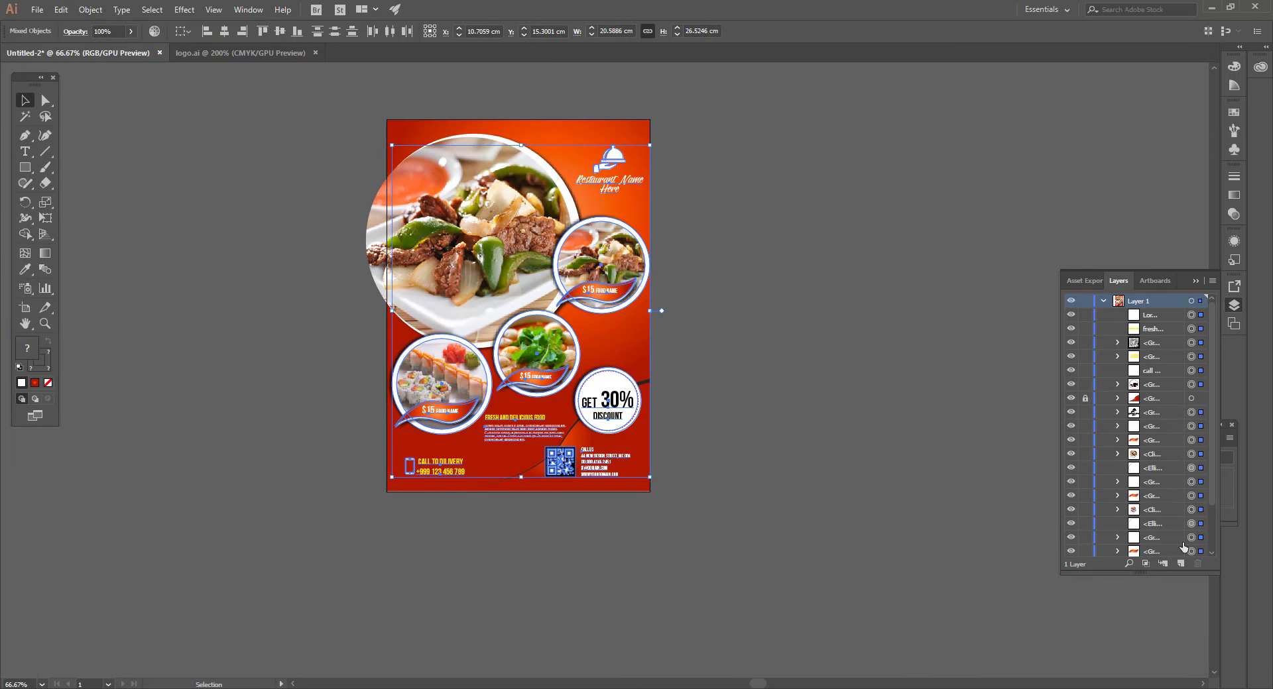
scroll(1139, 475, down, 2)
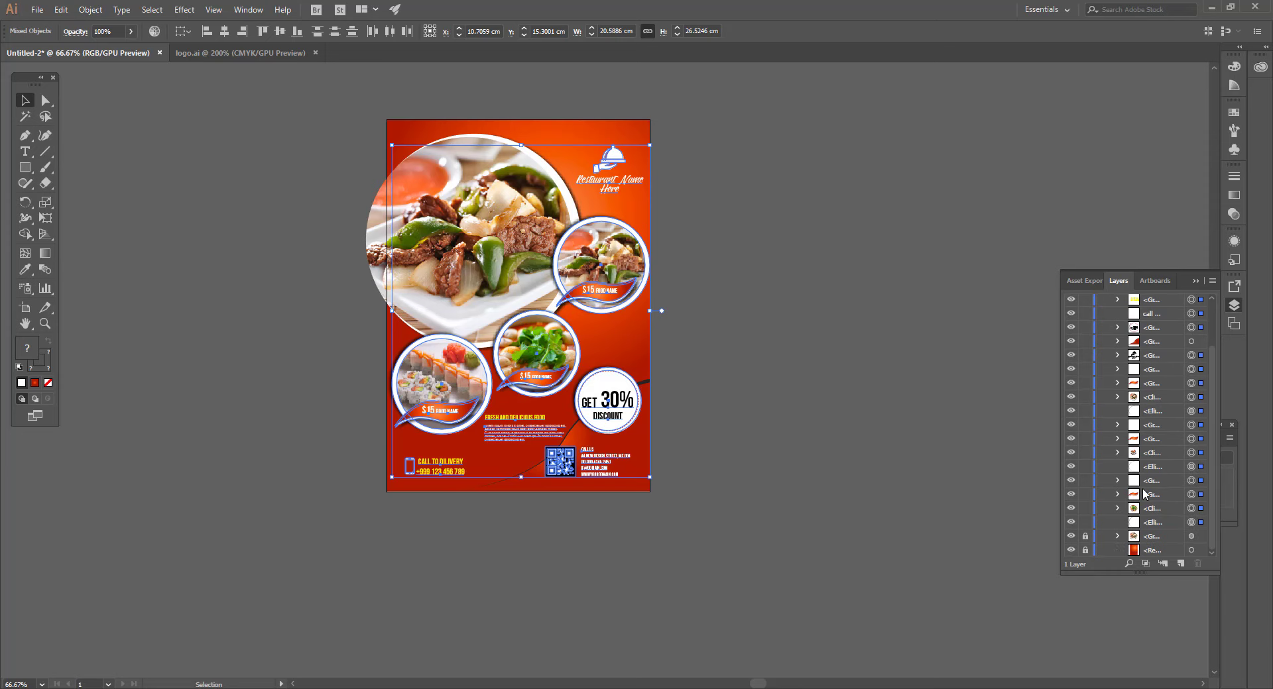
click(1090, 537)
click(344, 105)
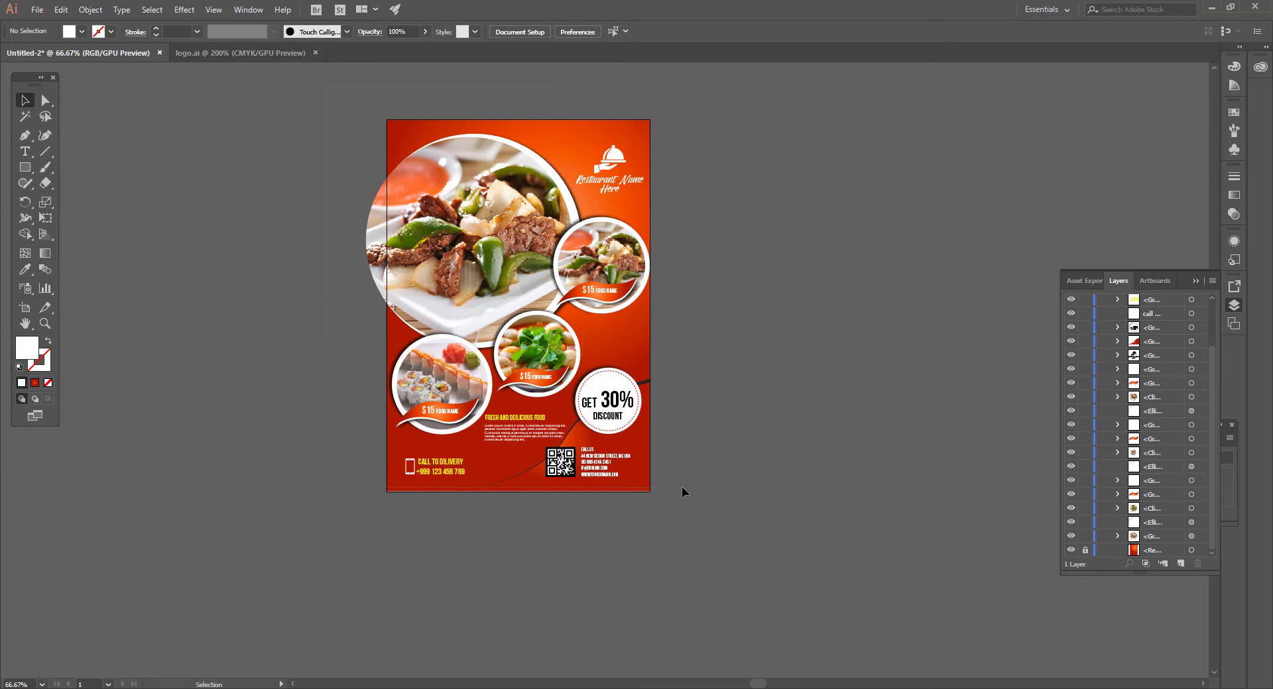
Select all artwork above the locked background and group it
drag(682, 491, 271, 107)
click(83, 10)
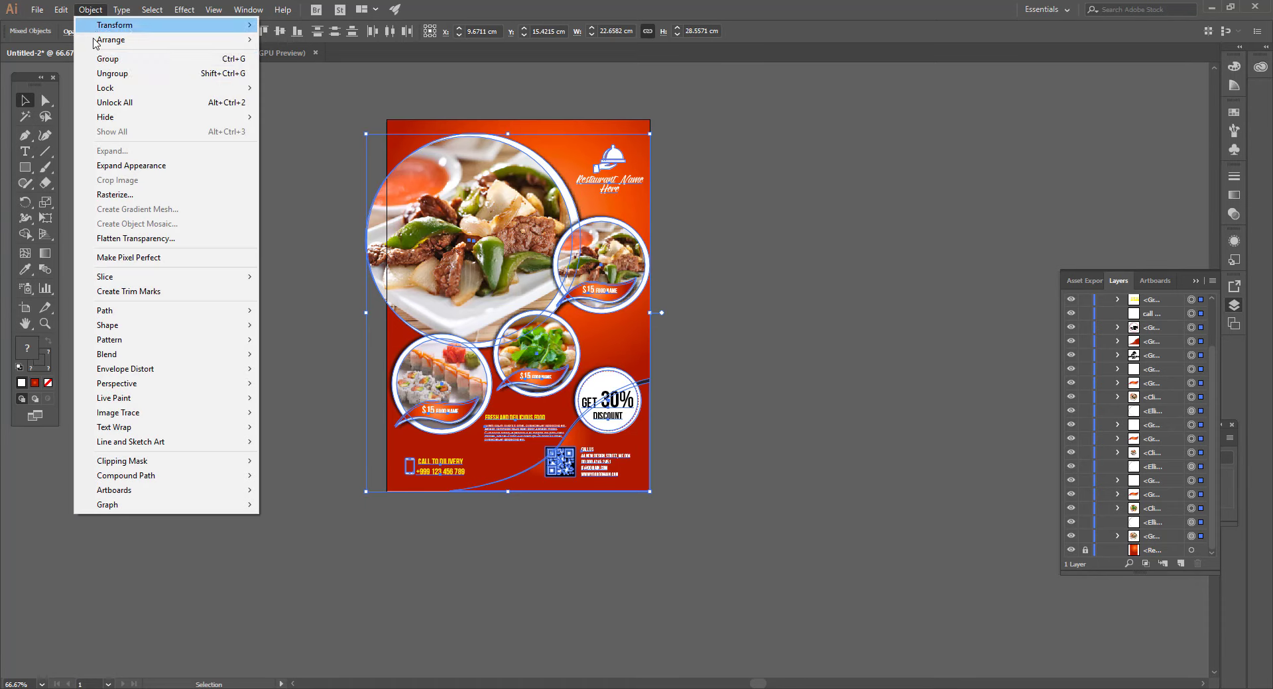
click(106, 60)
Create a rectangle 21 cm wide and 29.7 cm high on top of the grouped artwork
key(m)
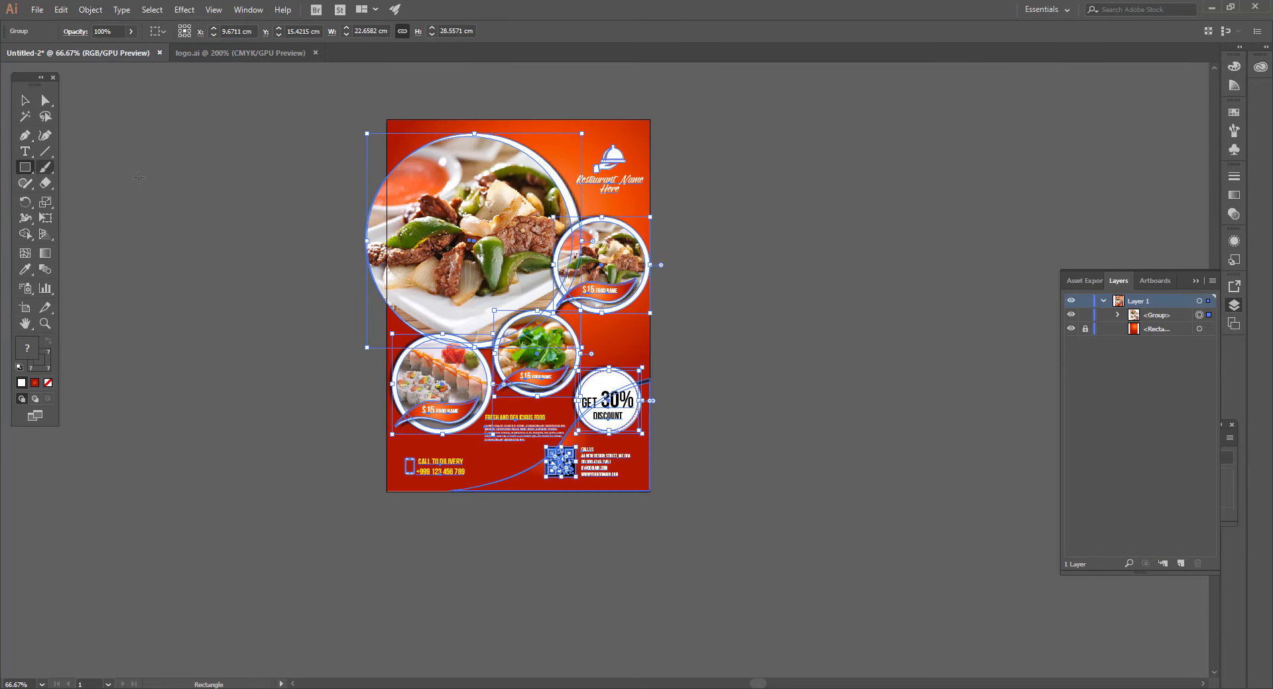
click(369, 142)
text(21)
key(Tab)
text(2)
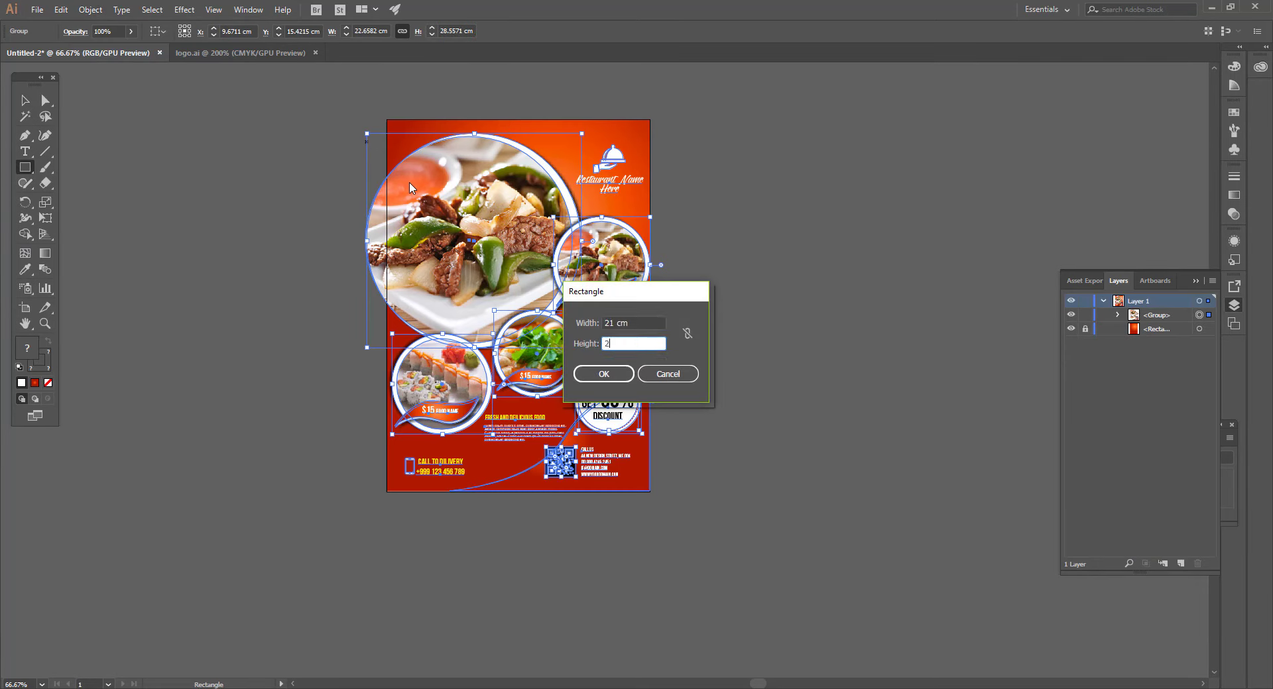
text(9.7)
key(Return)
Center the white rectangle horizontally and vertically on the artboard
click(28, 101)
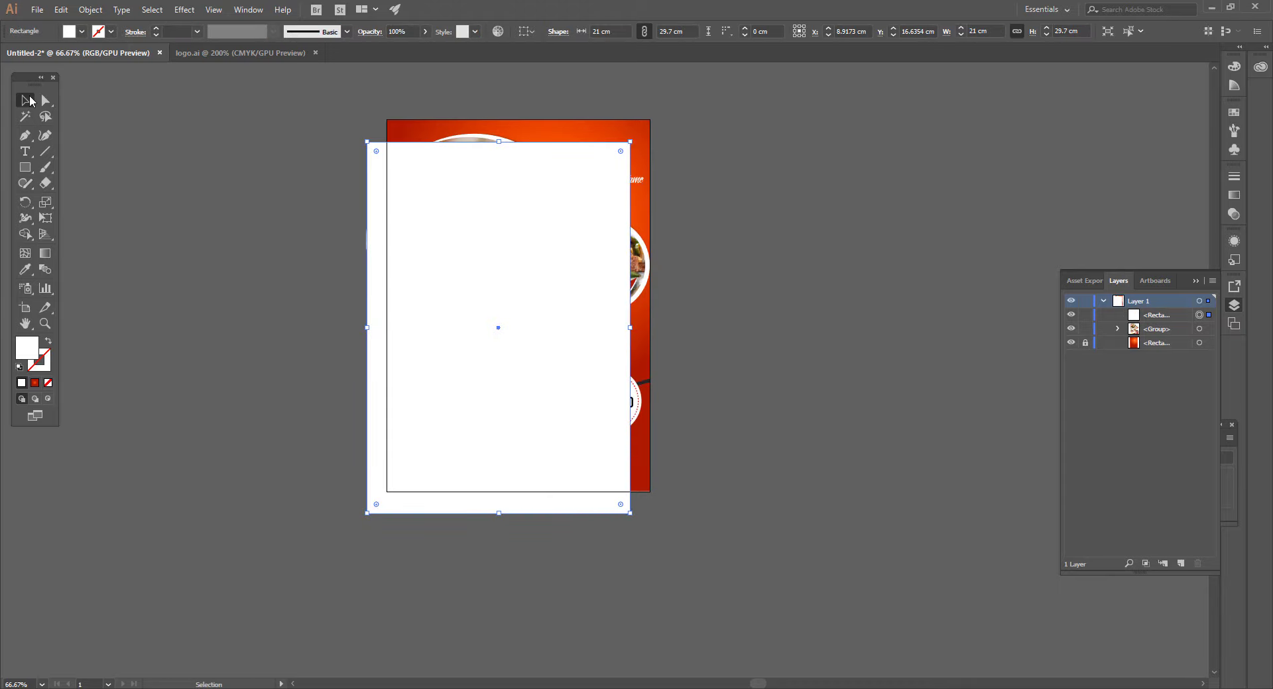
click(533, 35)
click(535, 77)
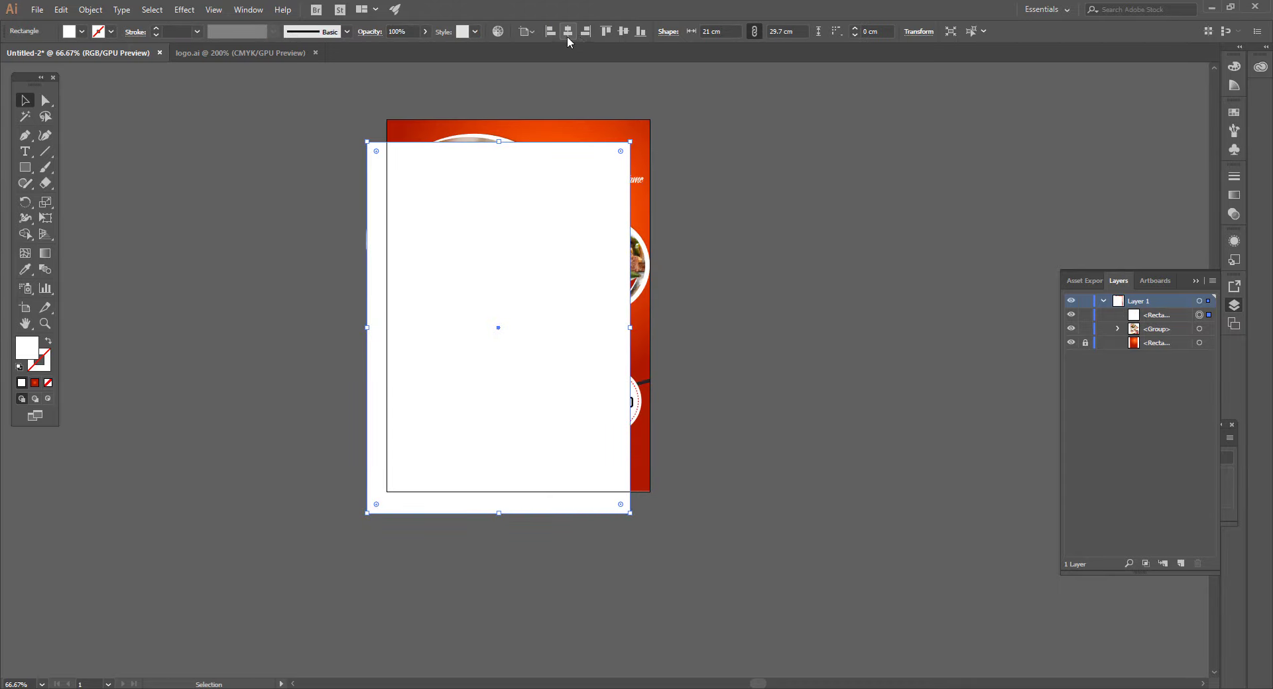
click(567, 31)
click(623, 31)
Make a clipping mask from the white rectangle and the grouped artwork
key(ctrl+a)
right_click(531, 205)
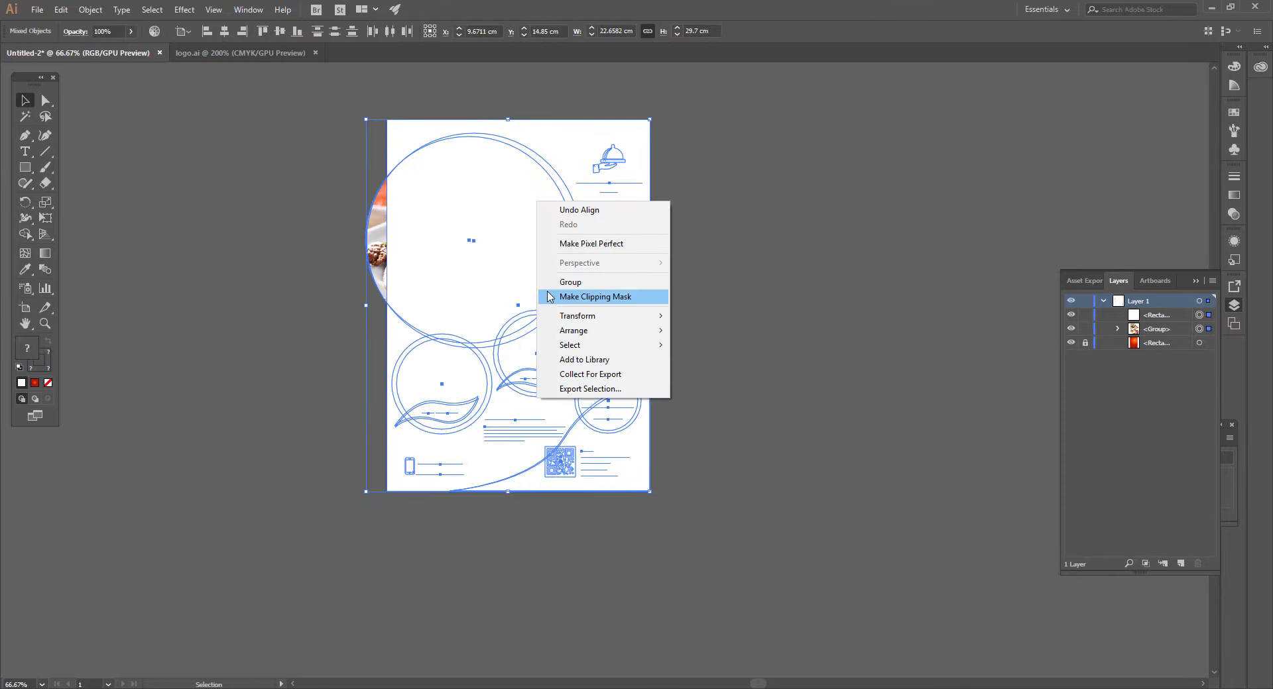